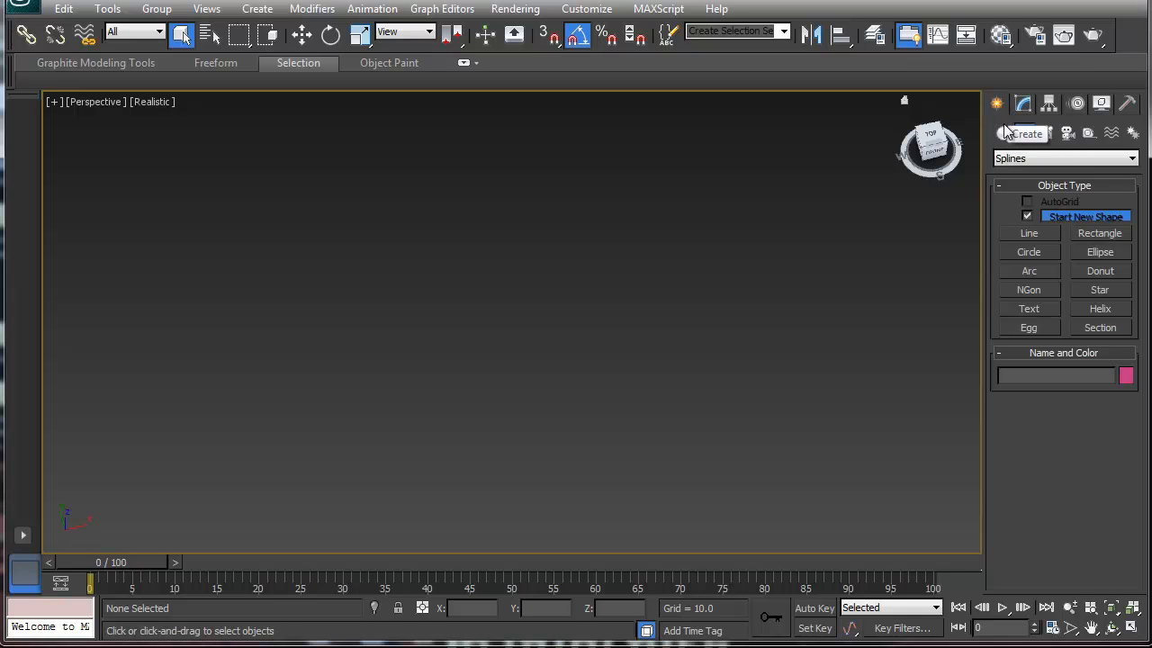
- Create a tall box about 10 units long, 10.5 wide and 27.3 high in the perspective view
left_click(1004, 134)
left_click(1029, 219)
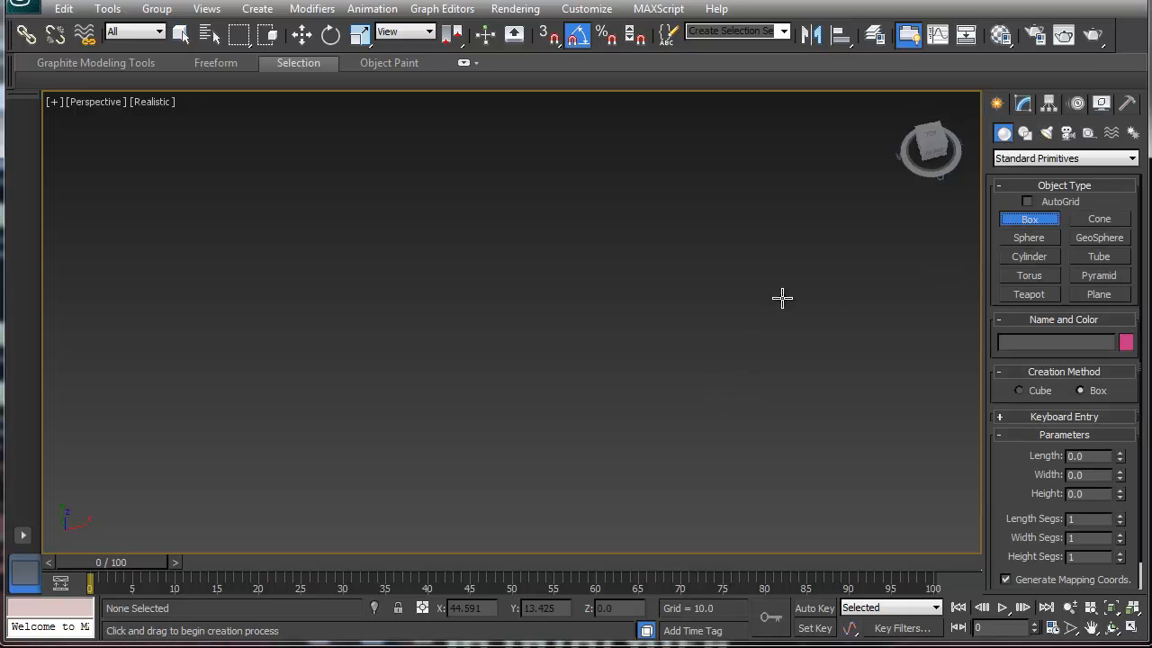
left_click(736, 313)
mouse_move(782, 298)
left_mouse_down()
mouse_move(736, 313)
mouse_move(748, 345)
left_mouse_up()
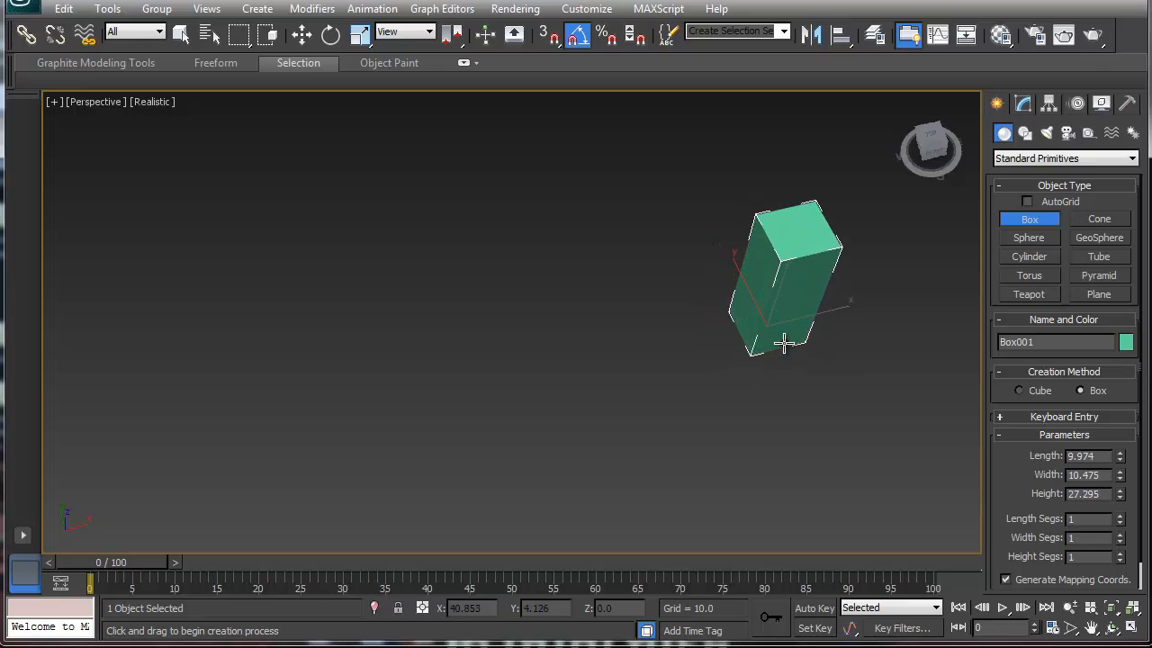
middle_click_drag(774, 336, 754, 309, "alt")
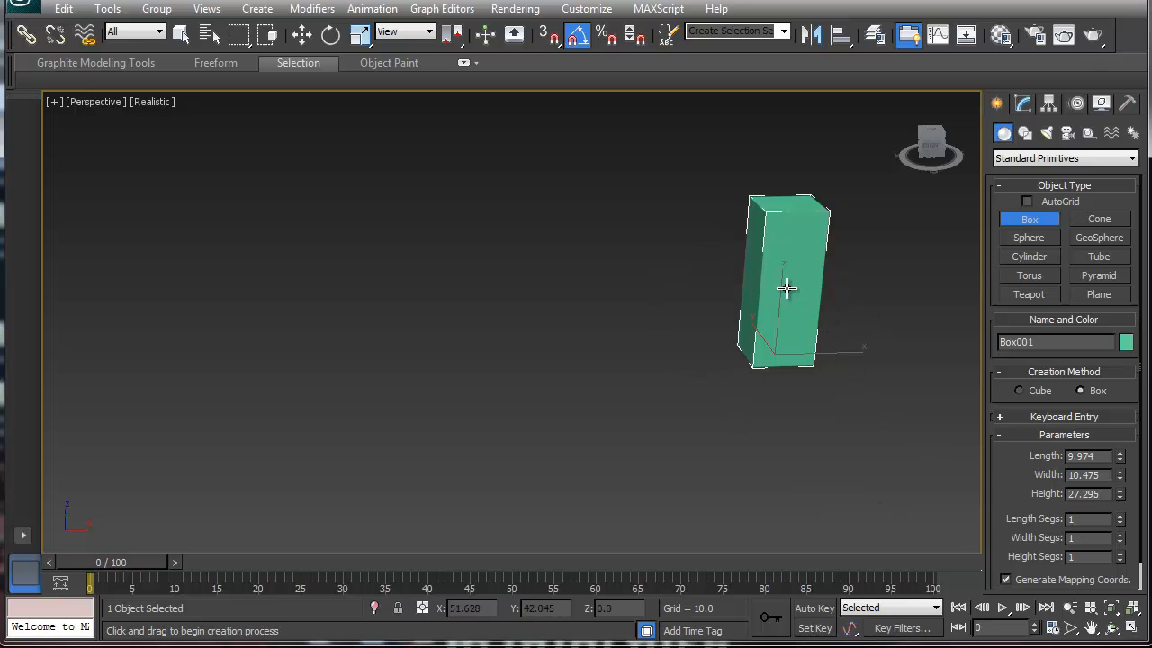
- Set the box's length segments to 6 and show edged faces in the viewport
left_click(1120, 519)
middle_click_drag(882, 407, 838, 417)
key("F4")
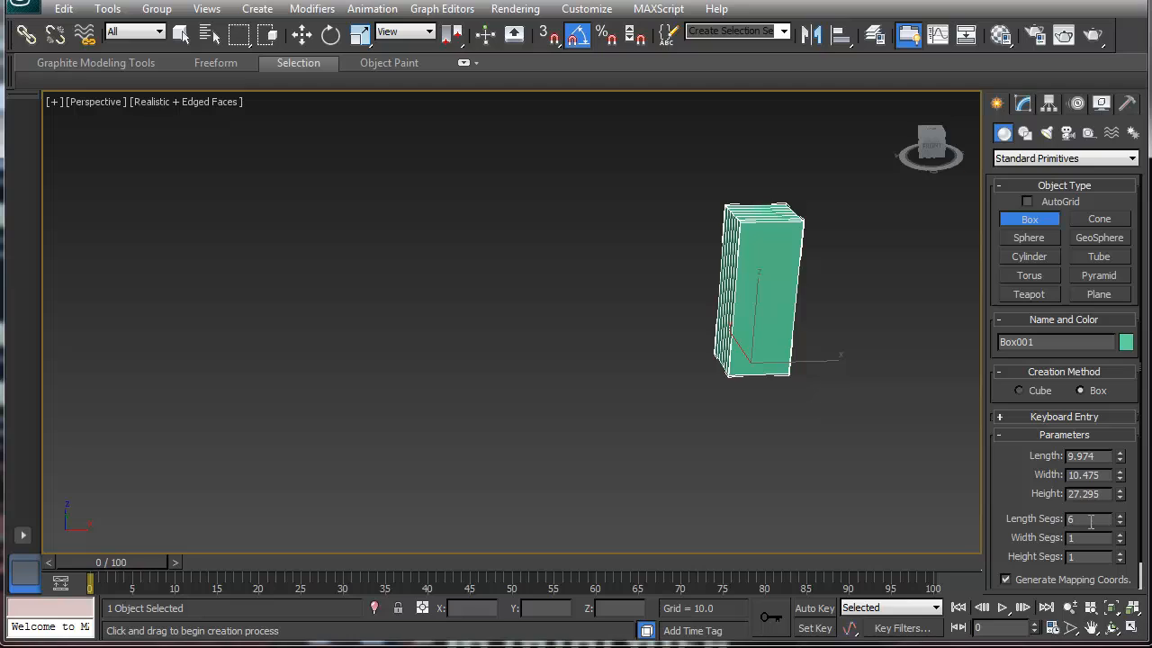
- Set the box's length segments to 1 and its width segments to 5
left_click_drag(1090, 522, 1004, 513)
type("1")
key("Tab")
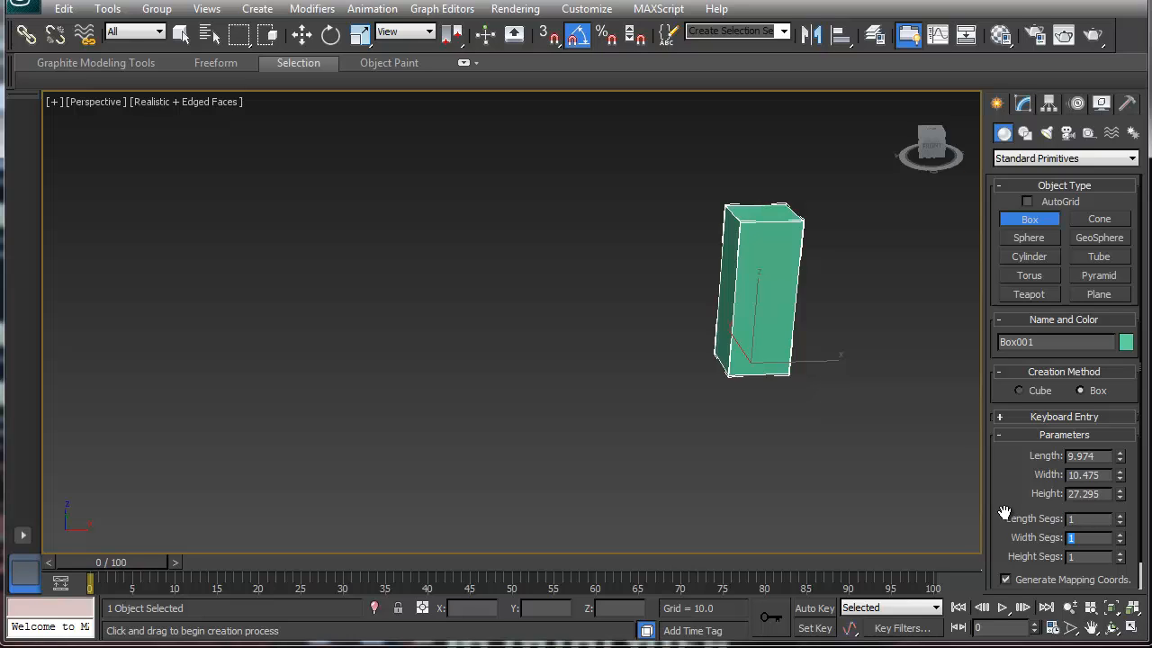
type("5")
key("Tab")
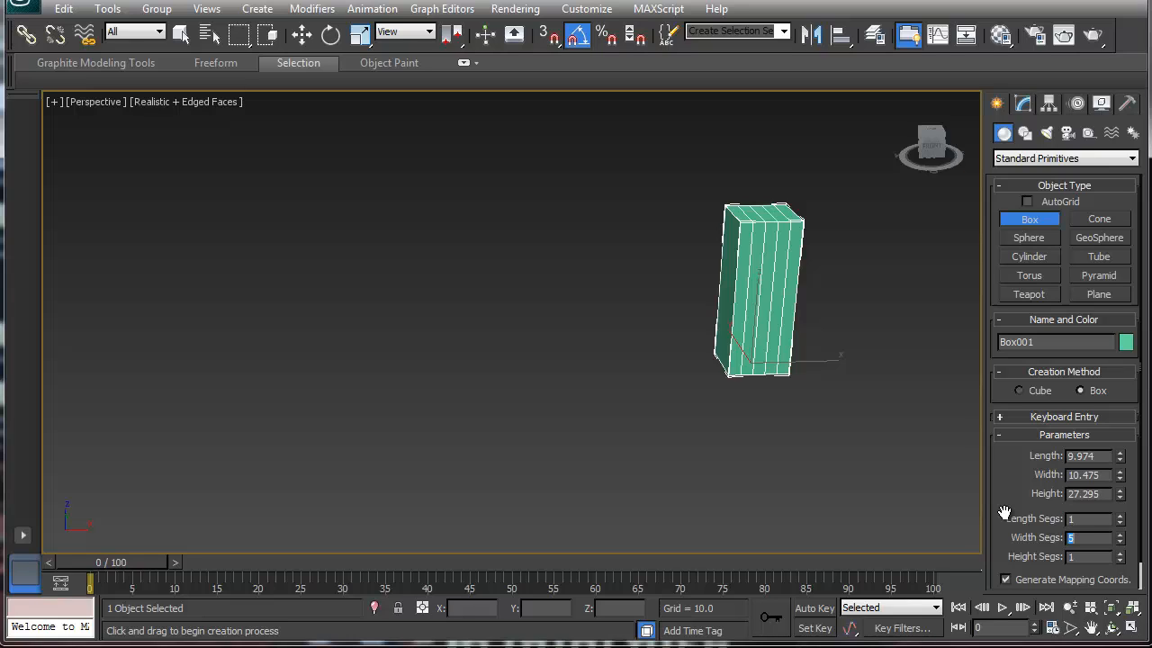
- Set the box's width segments to 1 and its height segments to 9
type("1")
key("Tab")
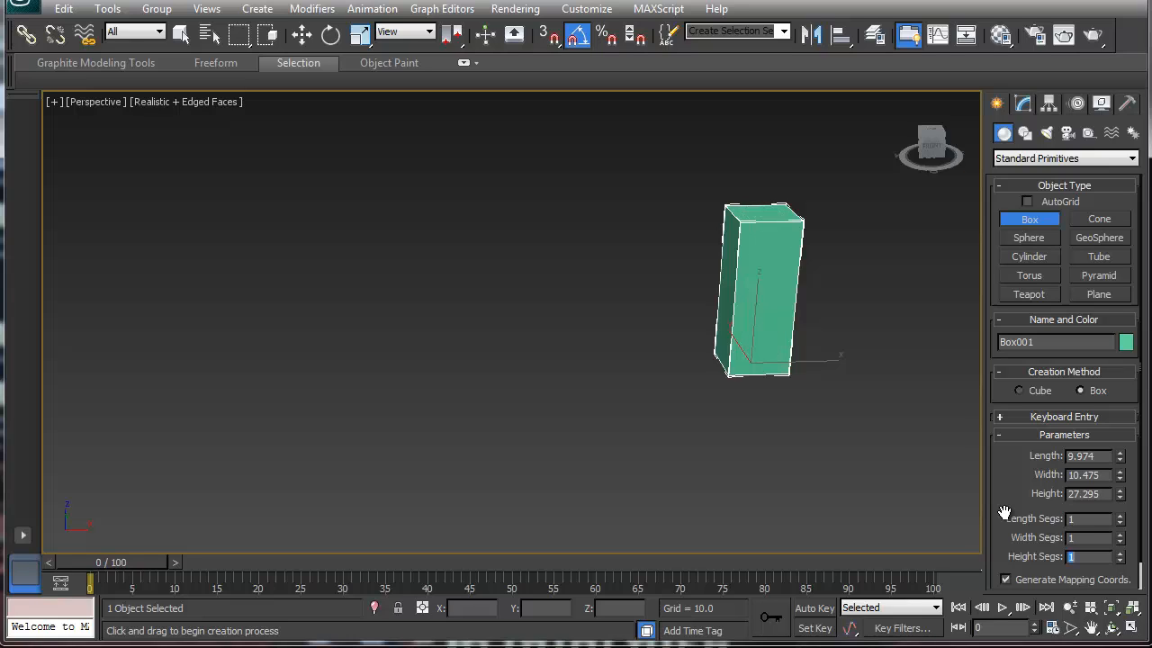
key("Return")
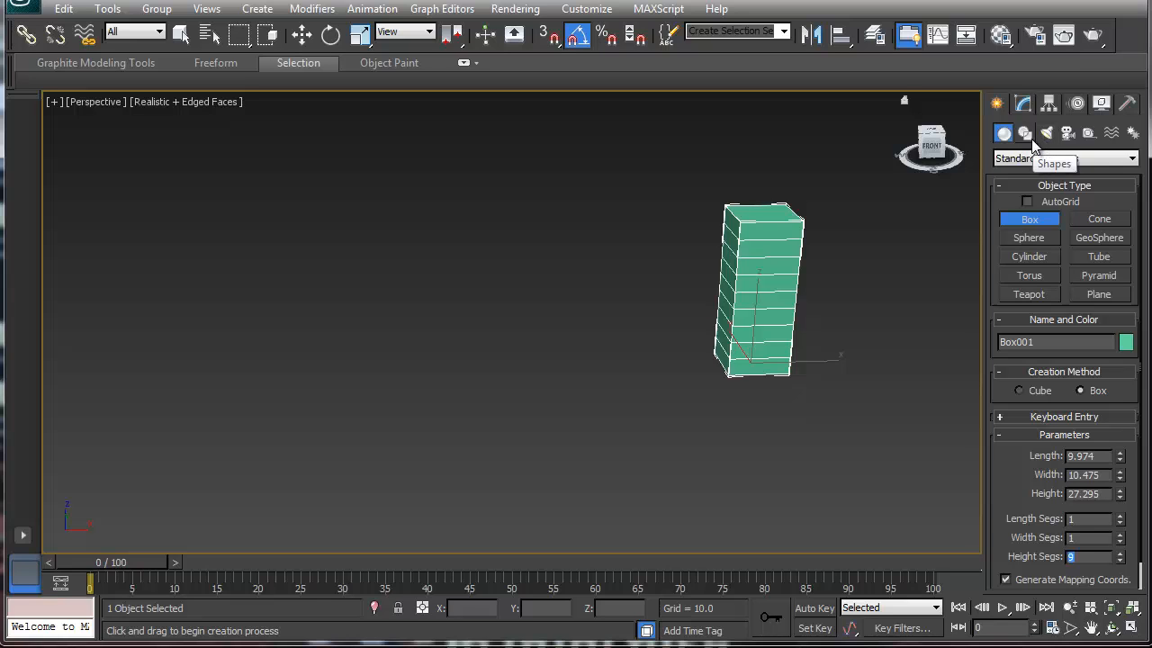
- Apply a Bend modifier to the box with an angle of about 102.5 on the Z axis
left_click(1022, 103)
left_click(1133, 153)
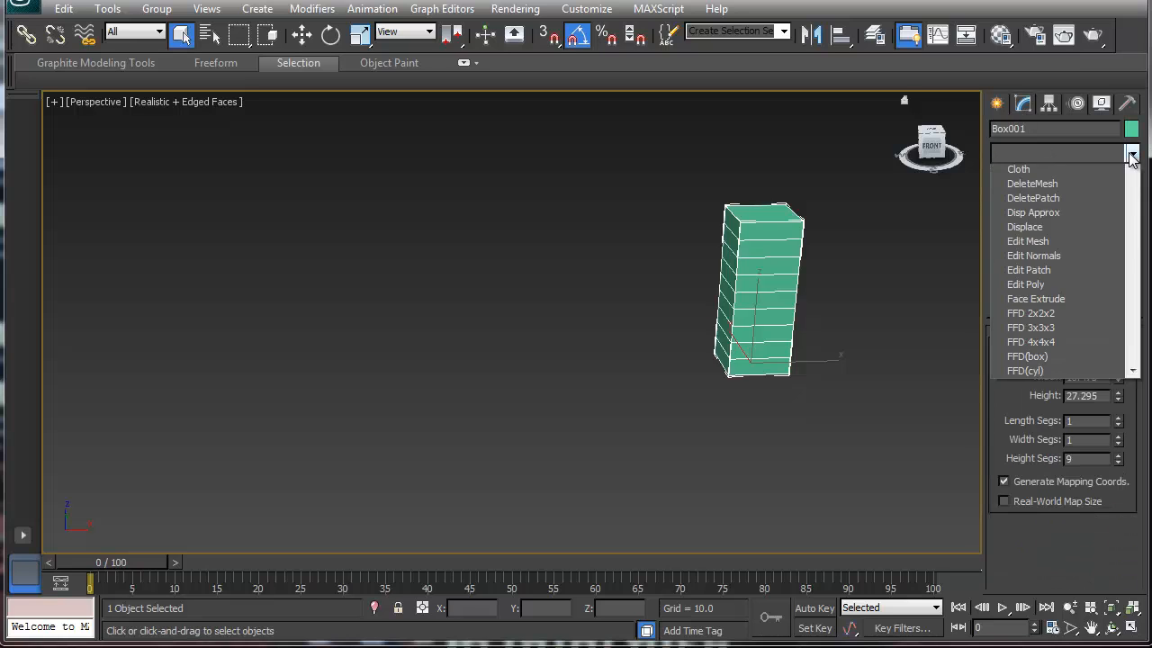
scroll(1107, 234, "down", 4)
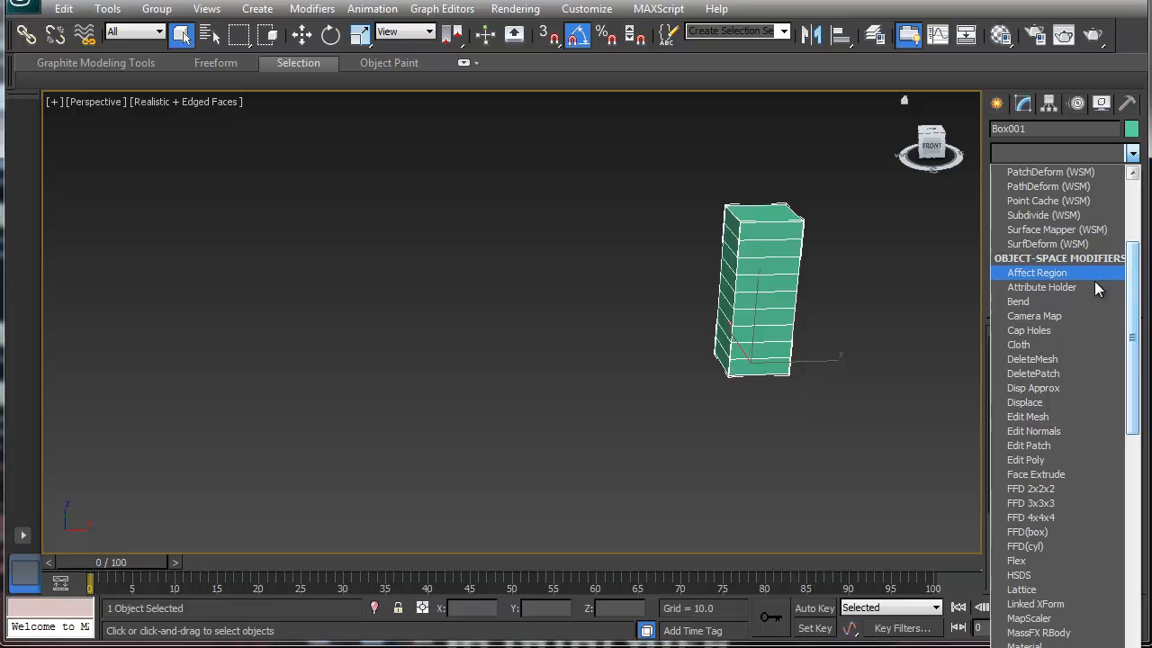
left_click(1077, 301)
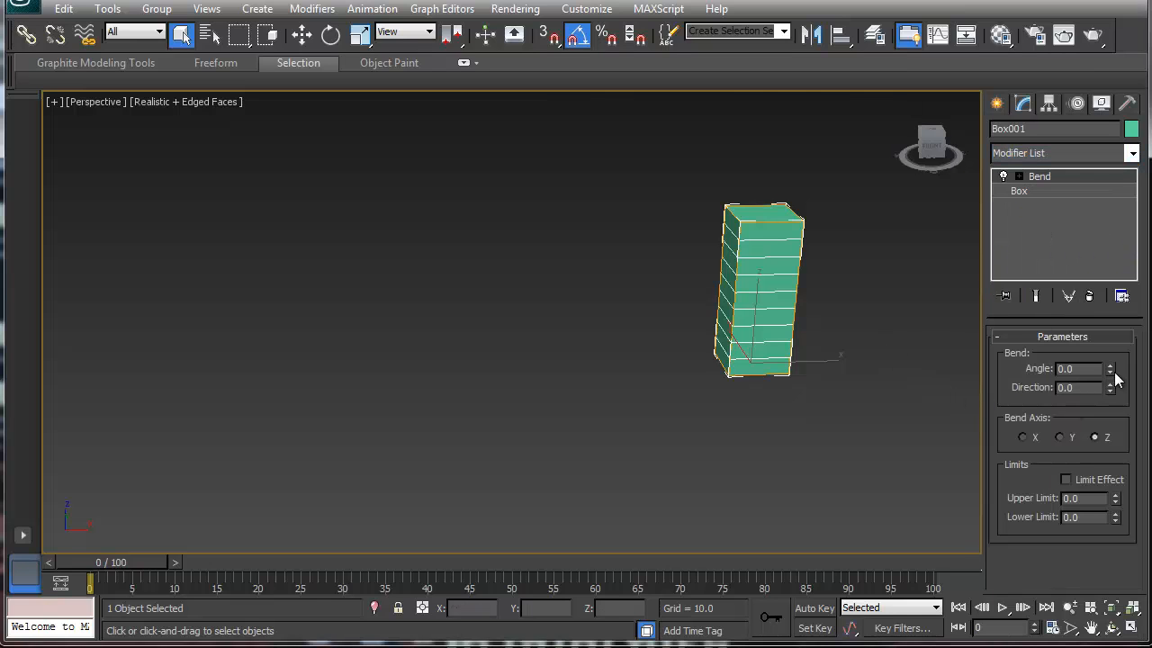
left_click_drag(1111, 373, 1075, 182)
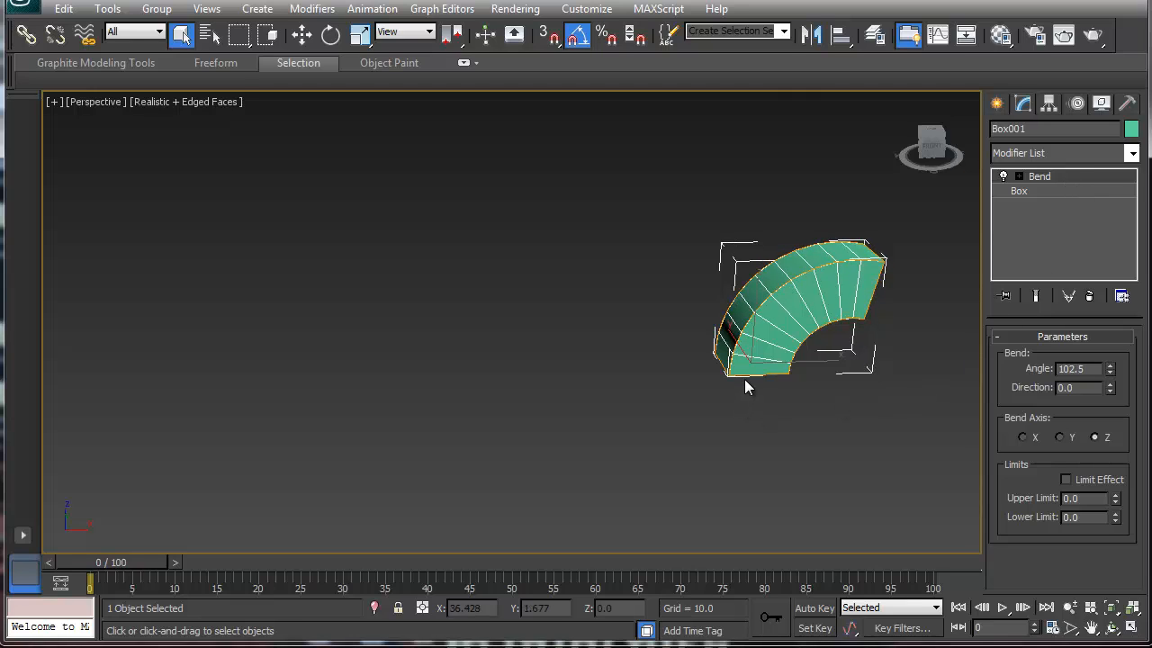
- Collapse the bent box's whole modifier stack and convert the result to an Editable Poly
right_click(1053, 176)
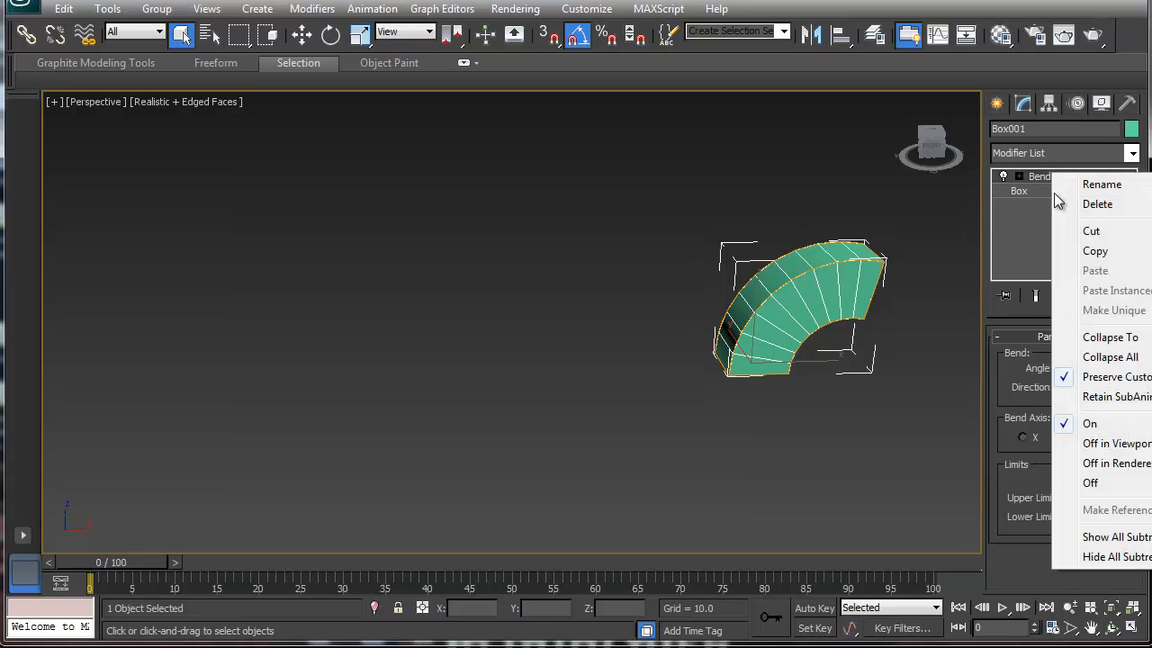
left_click(1092, 358)
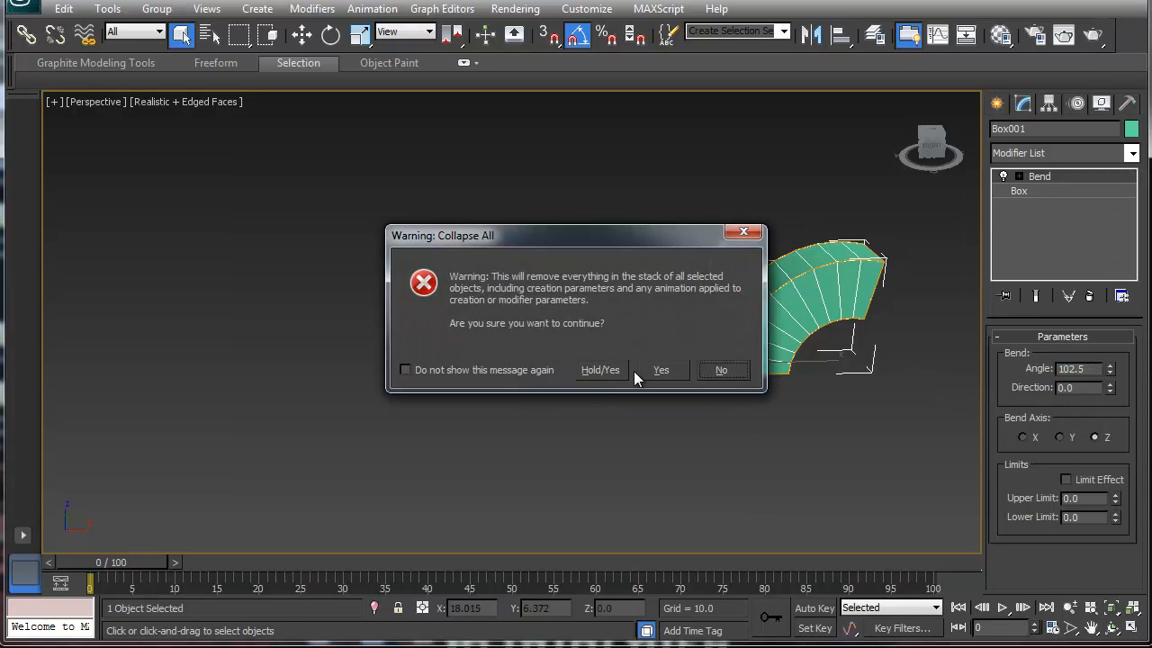
left_click(661, 369)
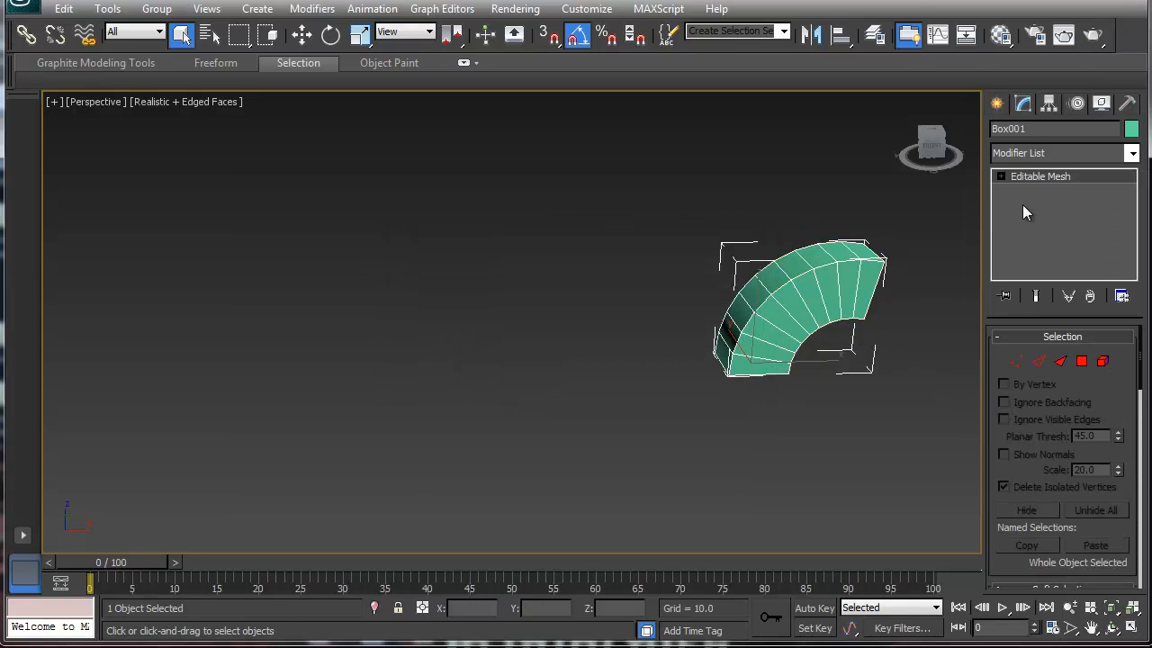
right_click(1040, 176)
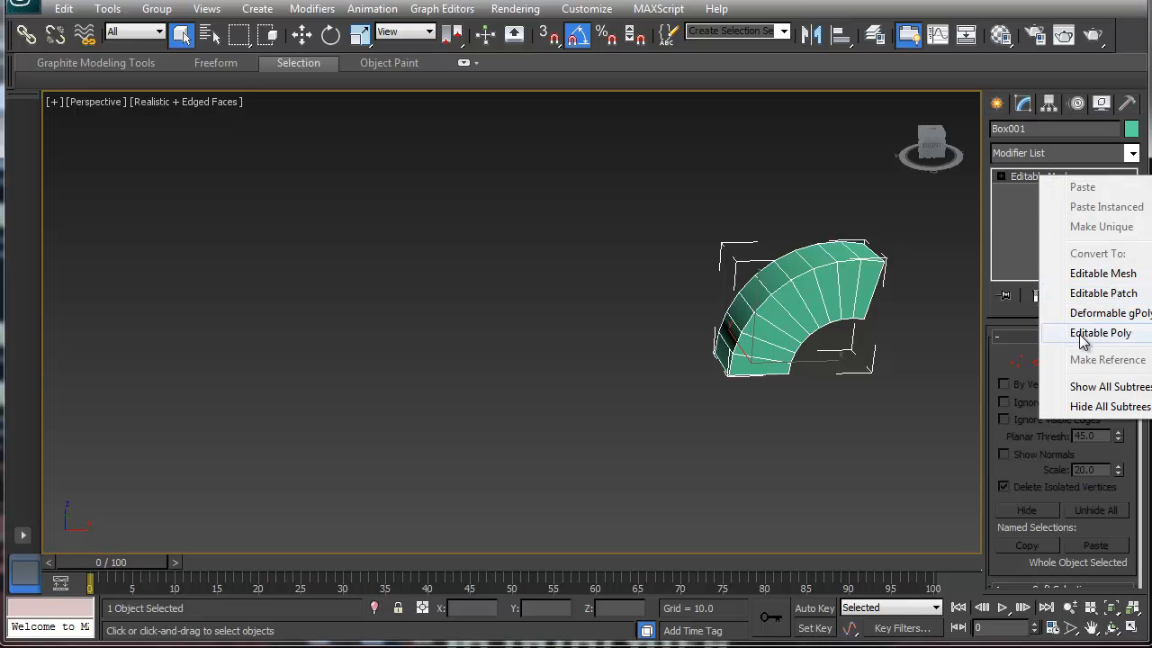
left_click(1012, 333)
- Extrude the polygon at the bent box's free end into a long straight section, then leave polygon editing
left_click(1076, 358)
middle_click_drag(801, 337, 479, 300, "alt")
left_click(688, 295)
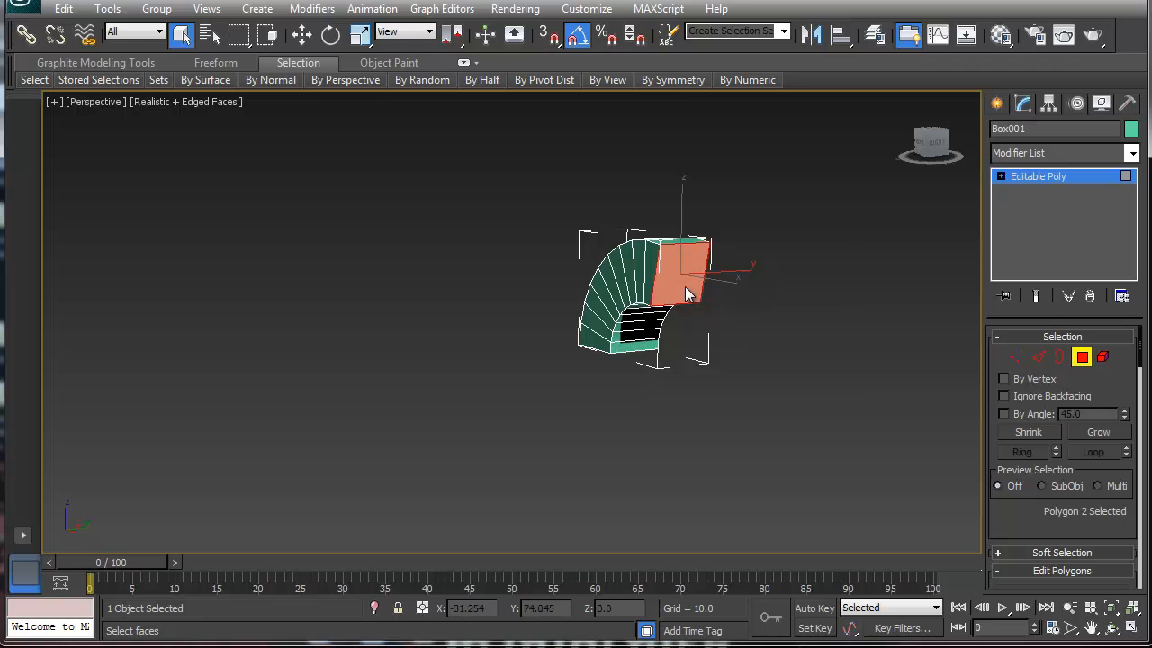
right_click(680, 282)
left_click(642, 336)
left_click_drag(689, 271, 631, 62)
key("q")
middle_click_drag(589, 319, 702, 311, "alt")
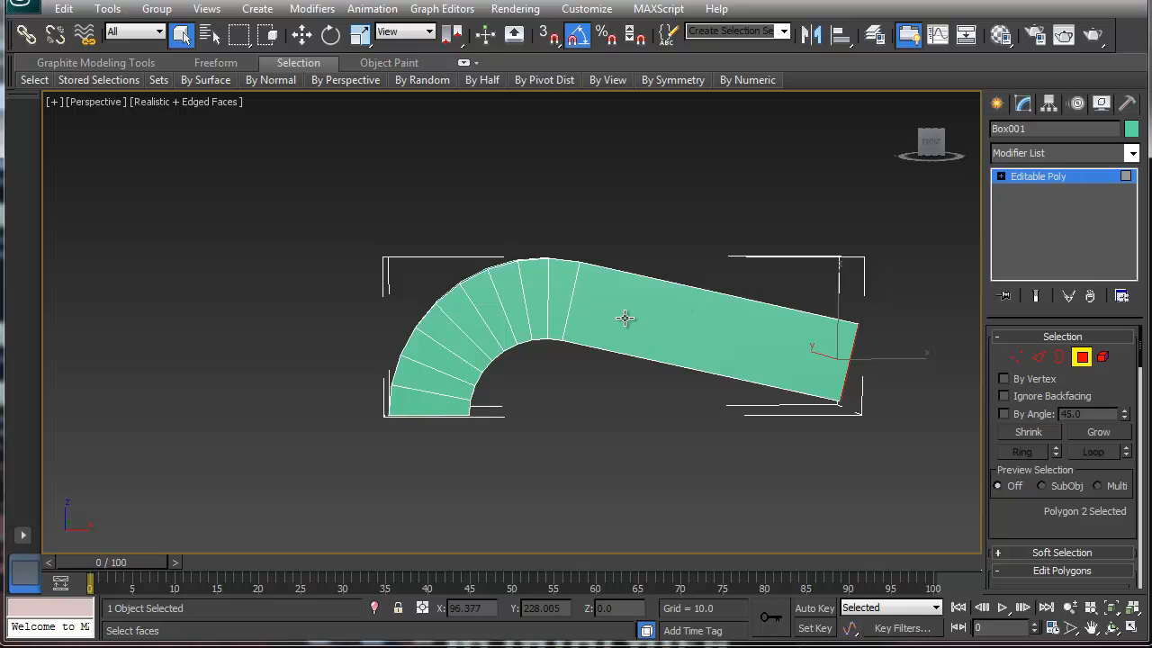
left_click(1079, 178)
left_click(1132, 154)
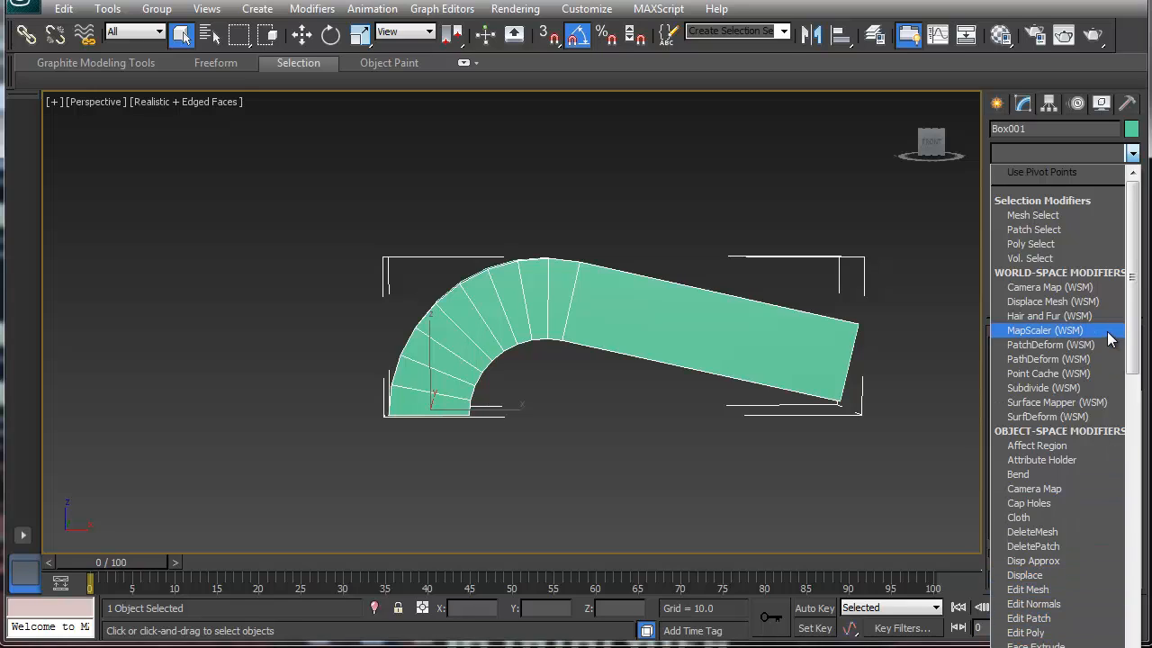
scroll(1109, 338, "down", 8)
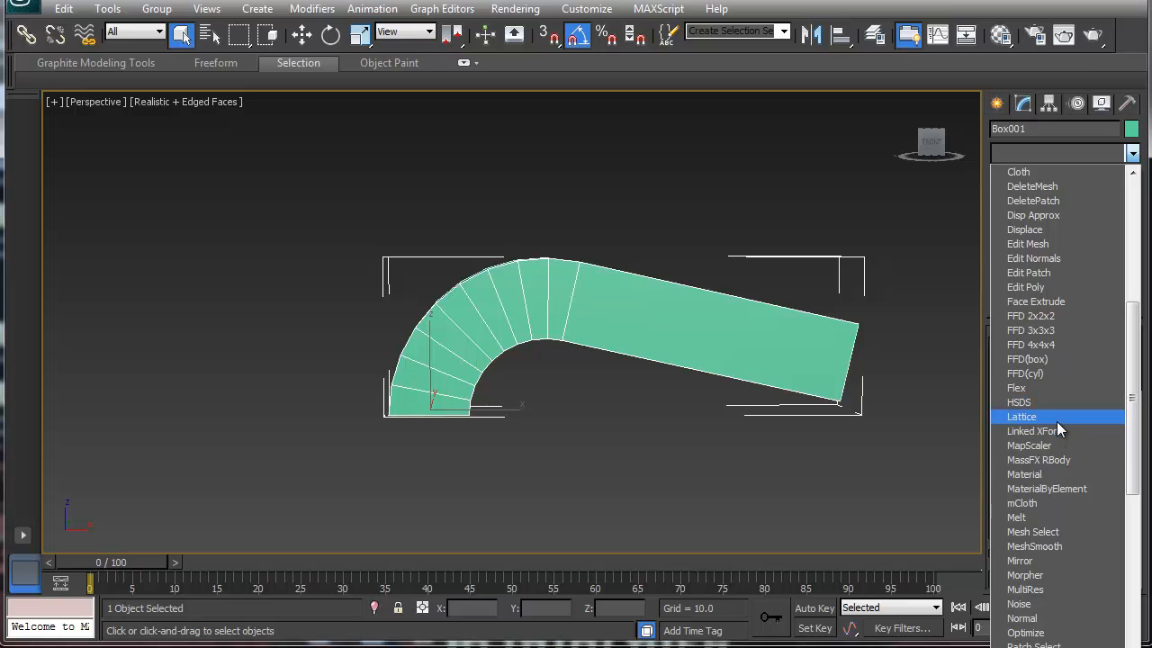
left_click(844, 440)
middle_click_drag(788, 348, 412, 434)
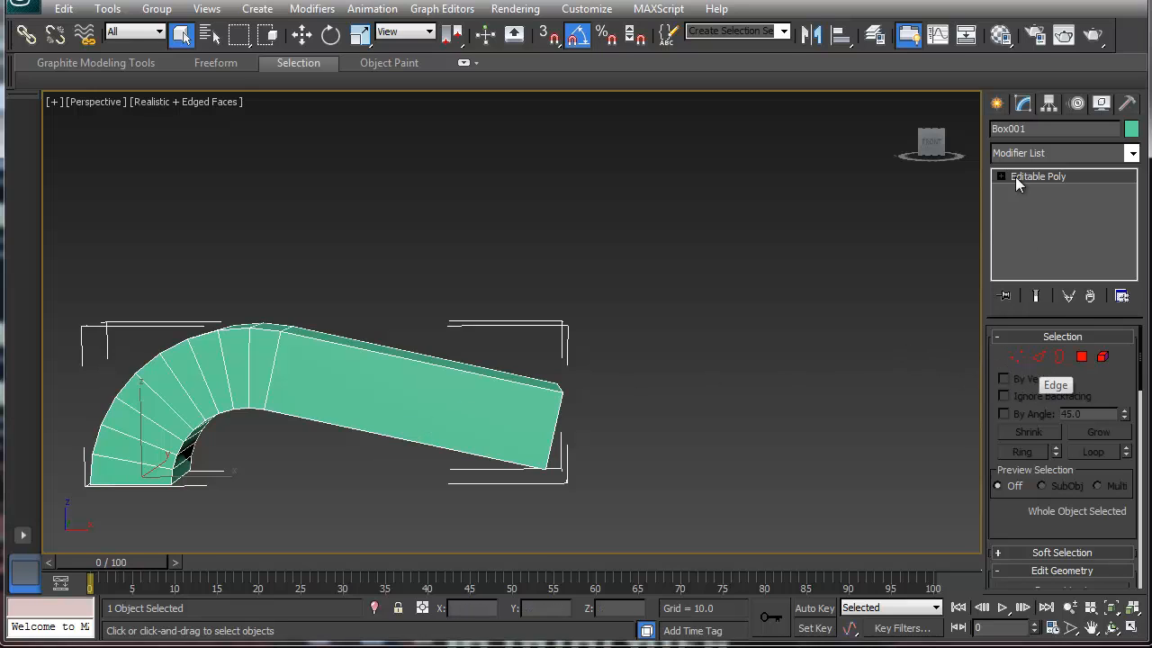
- Create a standard primitive plane about 2138 long and 301 wide on the ground beneath the bent box
left_click(996, 104)
left_click(1100, 295)
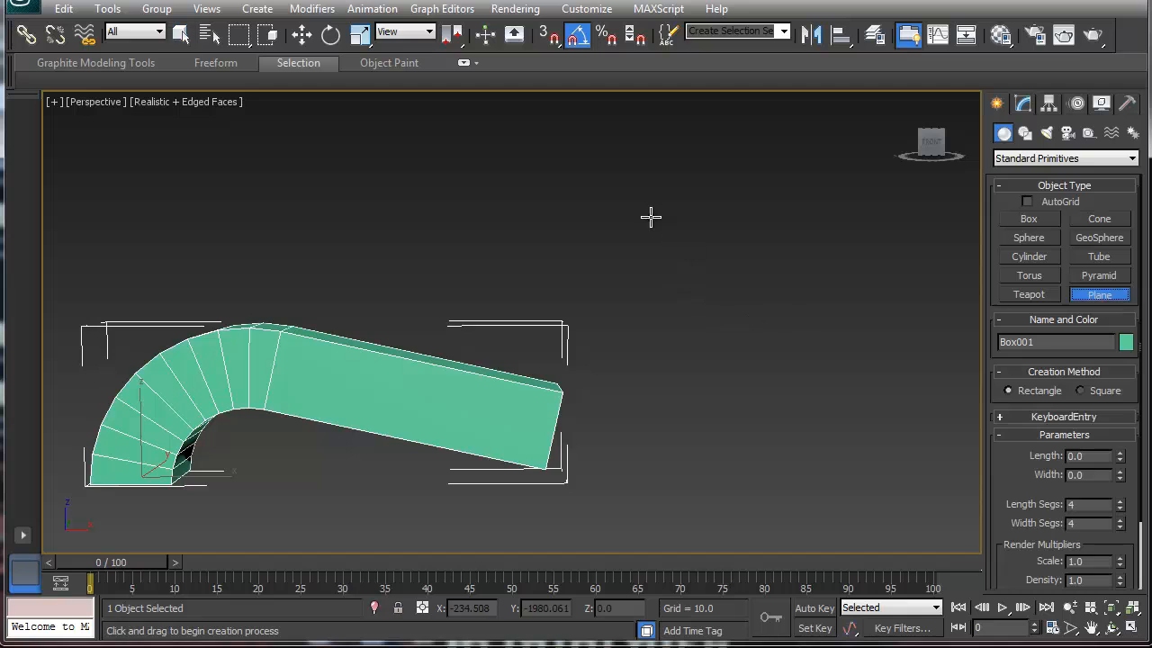
left_click_drag(651, 218, 619, 280)
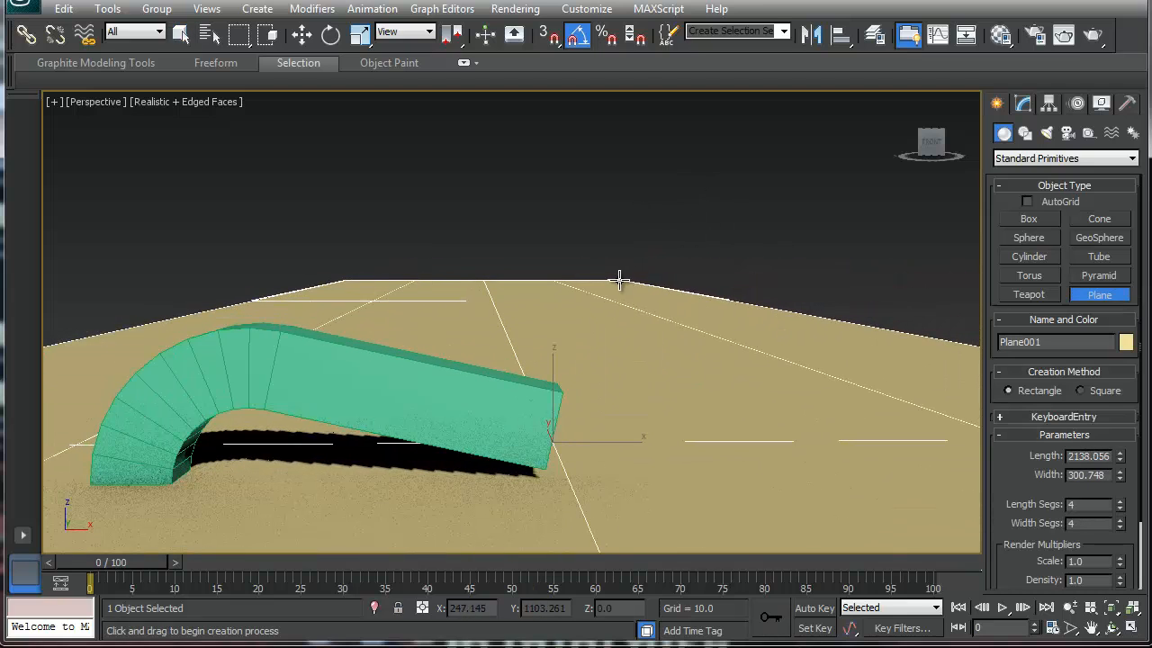
scroll(619, 280, "down", 5)
middle_click_drag(599, 343, 492, 394, "alt")
scroll(486, 388, "down", 6)
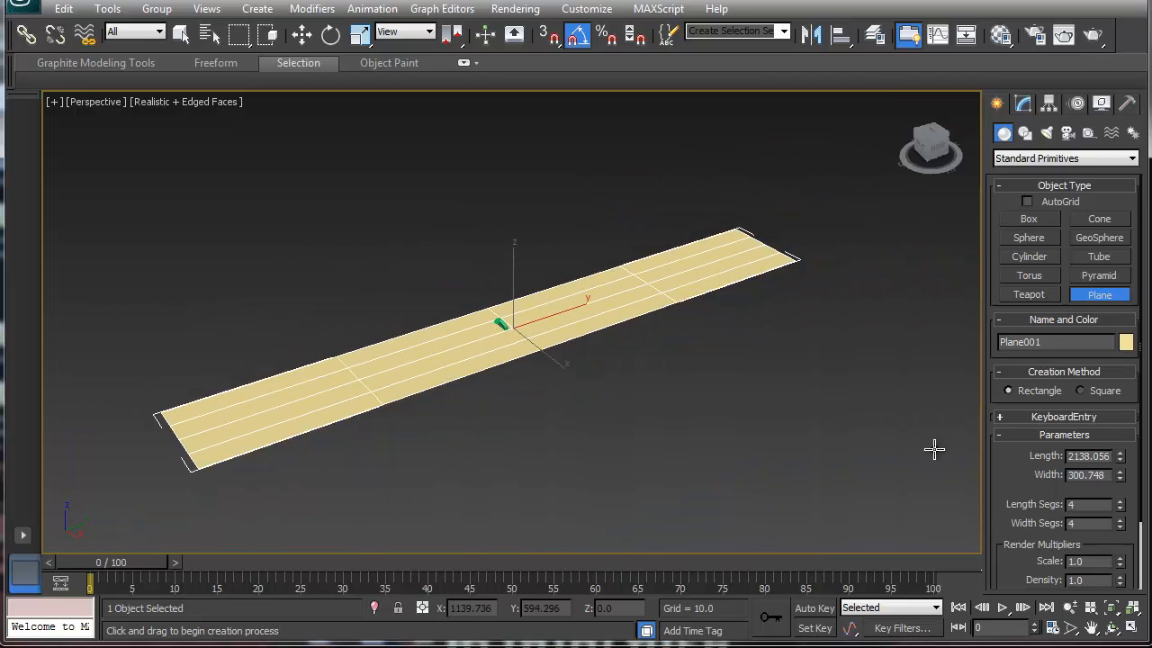
left_click(655, 417)
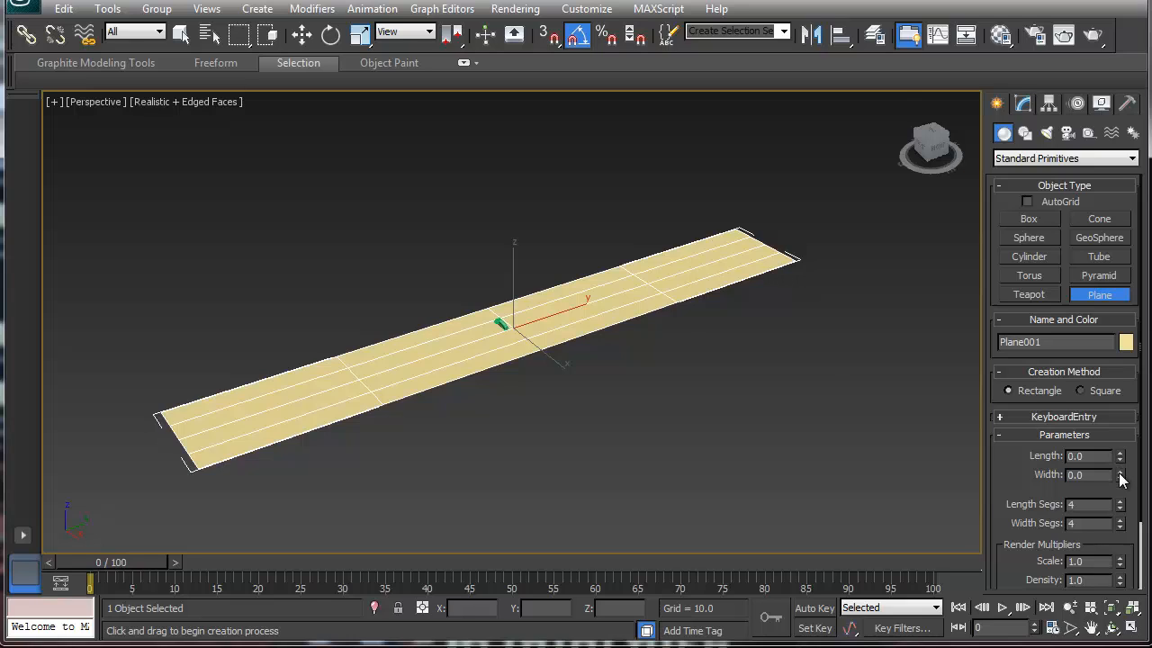
- Reduce the plane's width to about 132.3 and its length to about 213.8
left_click(1024, 103)
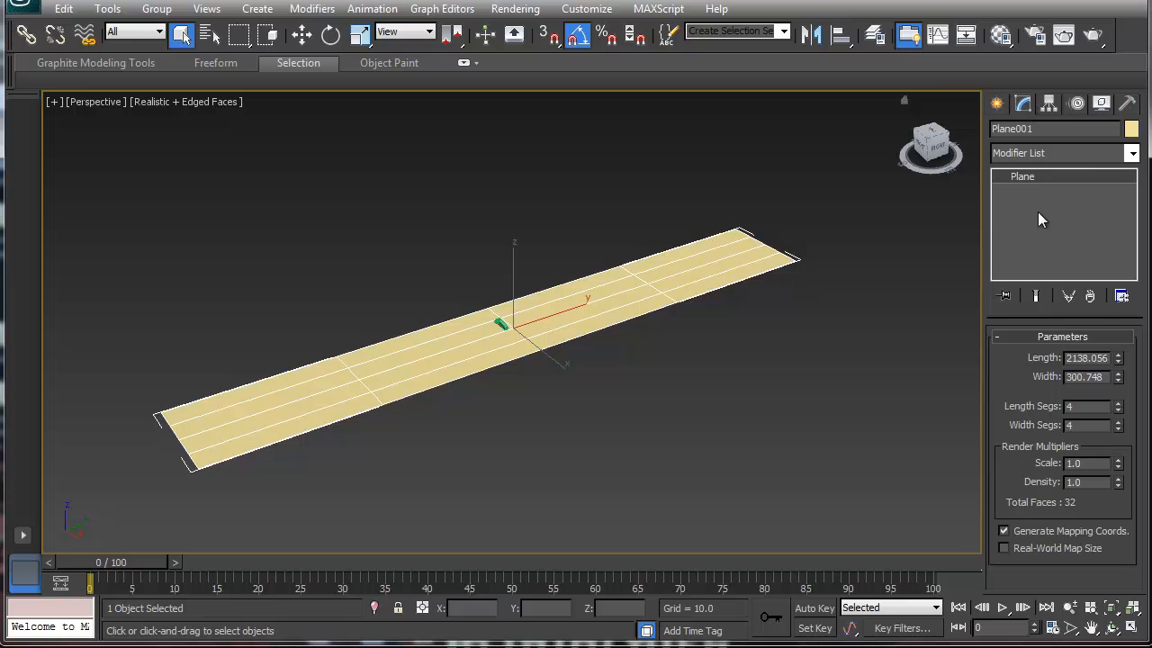
left_click_drag(1118, 379, 1121, 399)
left_click(1118, 356)
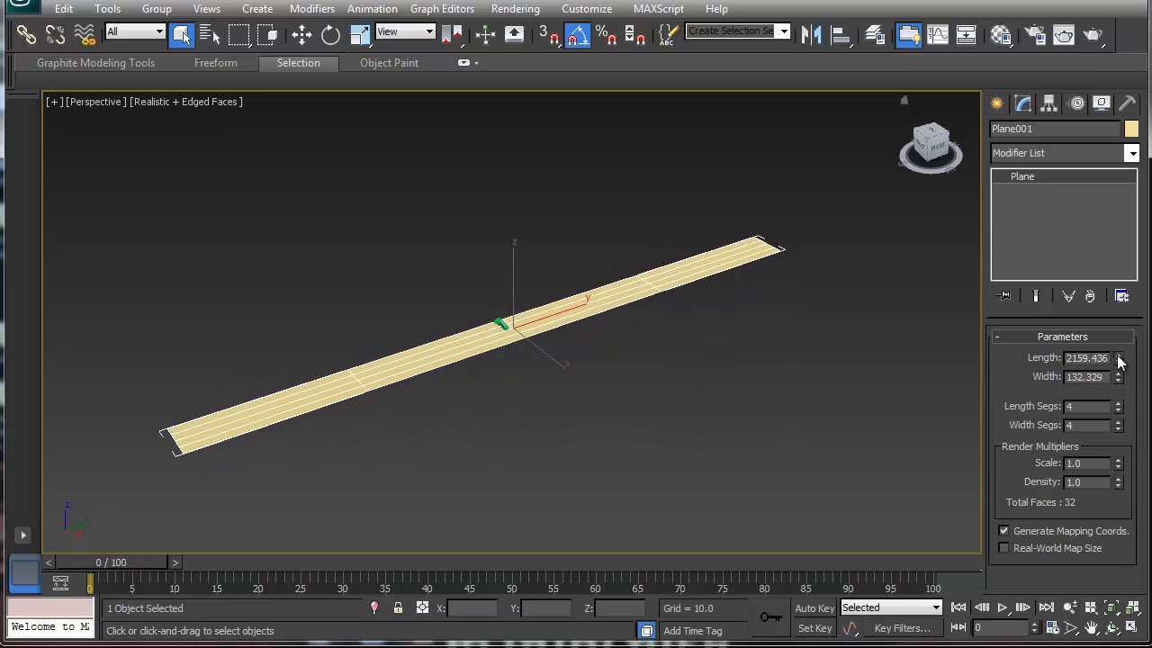
left_click_drag(1118, 359, 1122, 435)
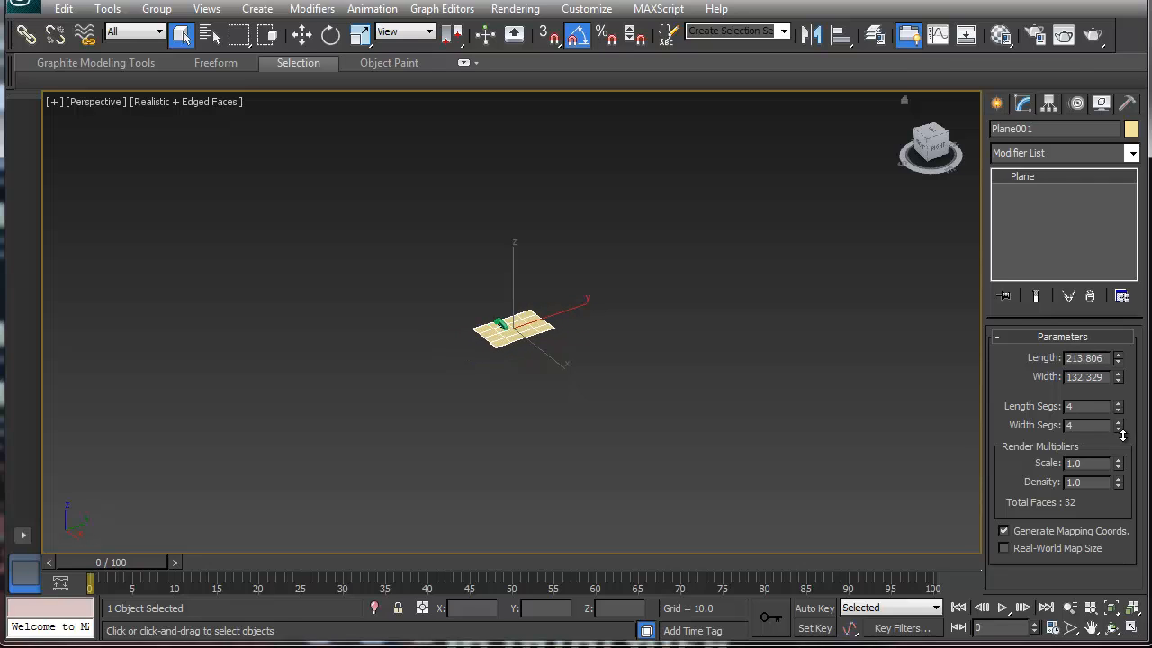
- Rotate the plane upright and raise it to a Z position of about 207.8
key("e")
mouse_move(547, 374)
left_mouse_down()
mouse_move(553, 395)
mouse_move(556, 380)
left_mouse_up()
key("w")
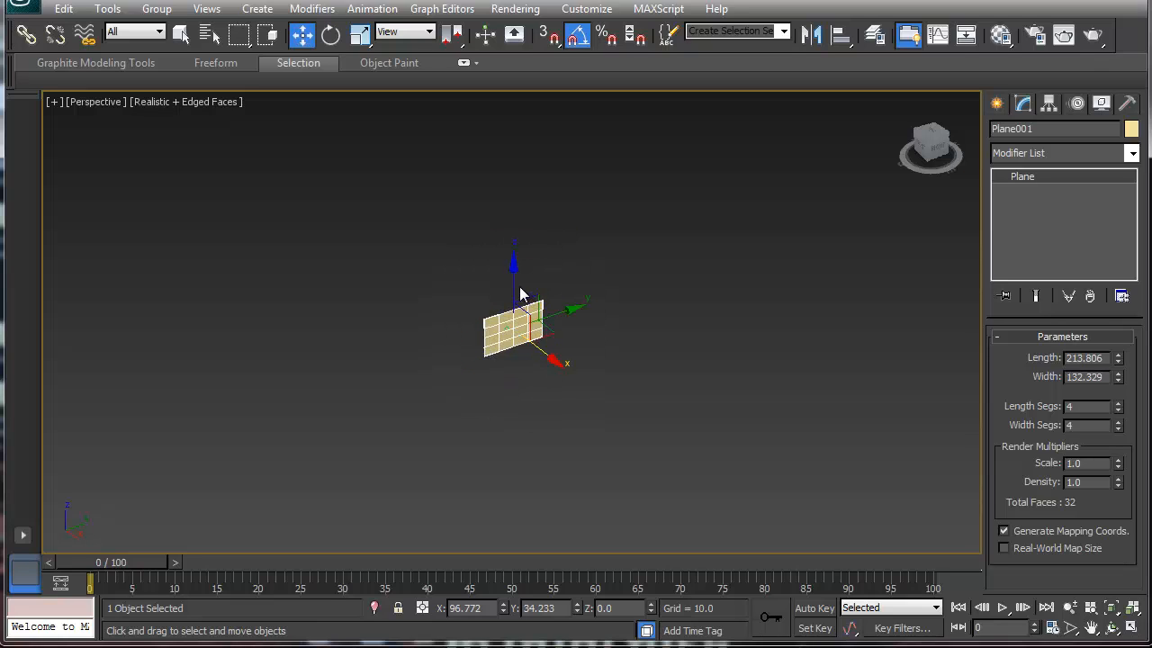
left_click_drag(522, 291, 507, 226)
key("z")
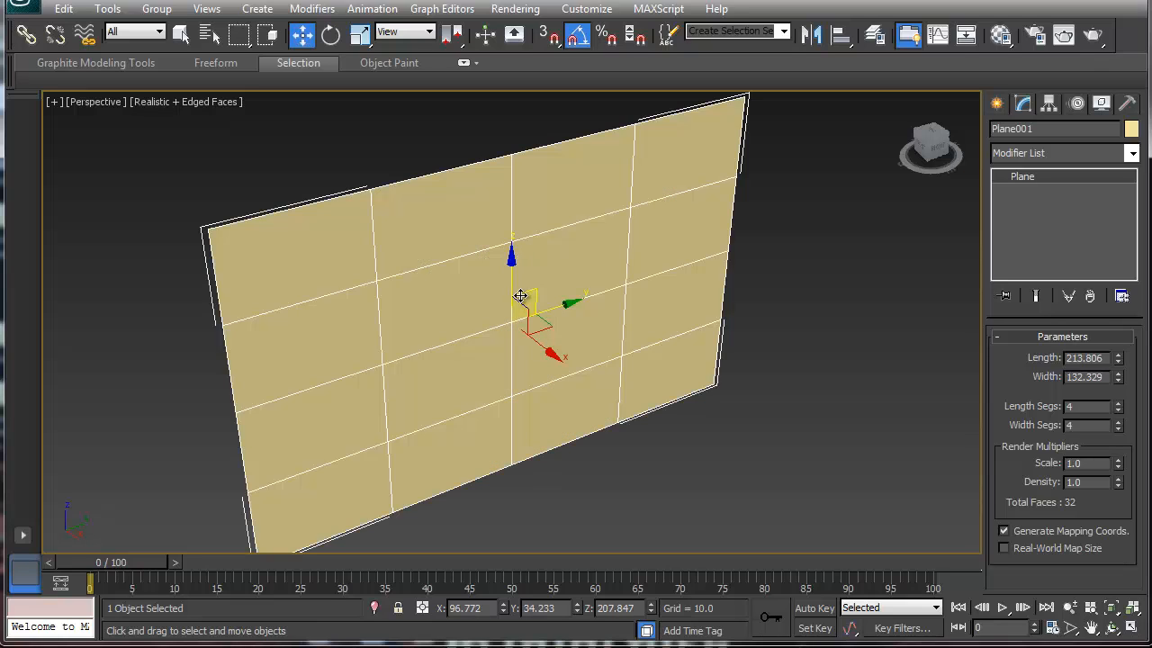
- Apply a Lattice modifier to the upright plane
left_click(1132, 153)
left_click_drag(1133, 212, 1130, 414)
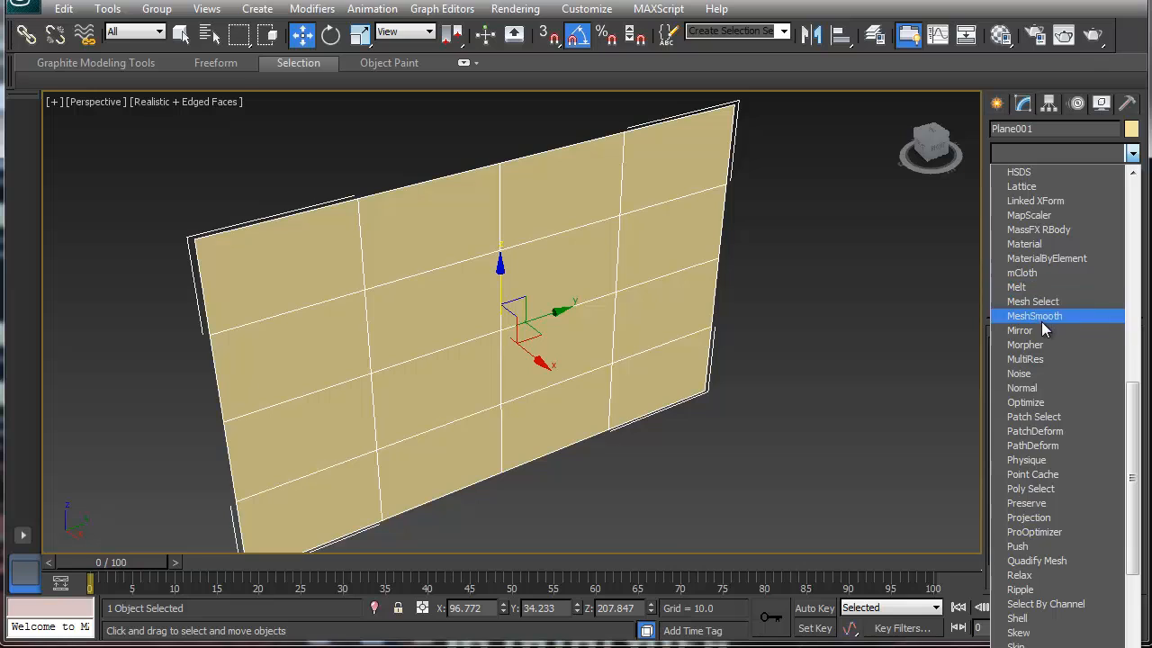
left_click(1045, 187)
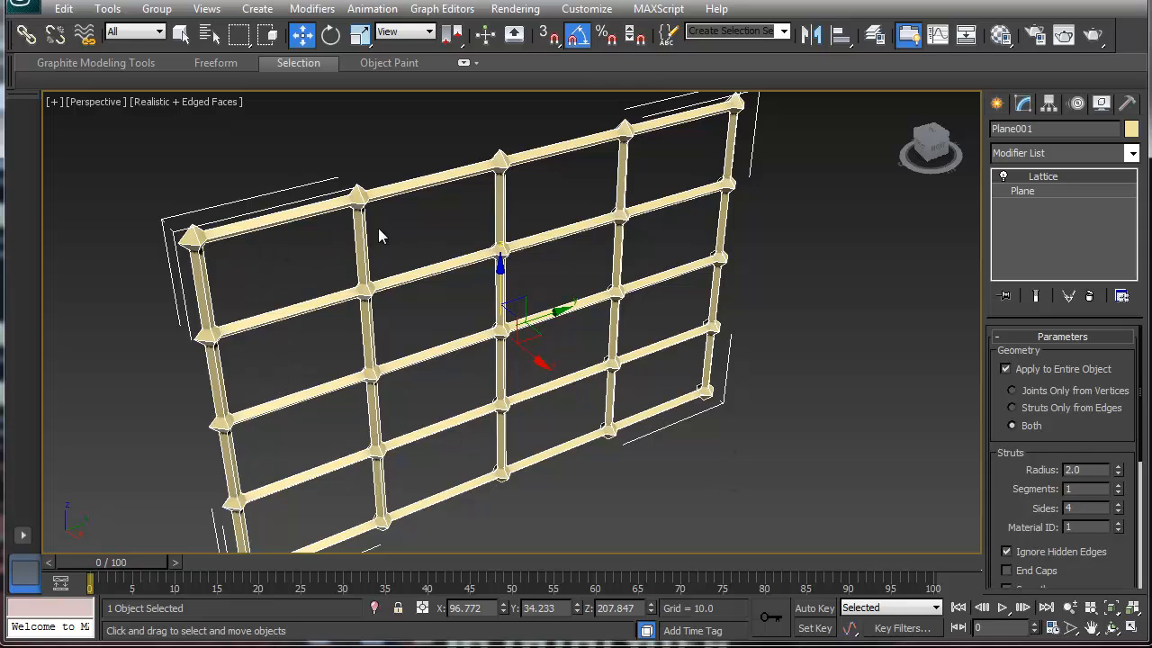
- Try the lattice geometry as joints only and as struts only, and return it to both
left_click(1013, 390)
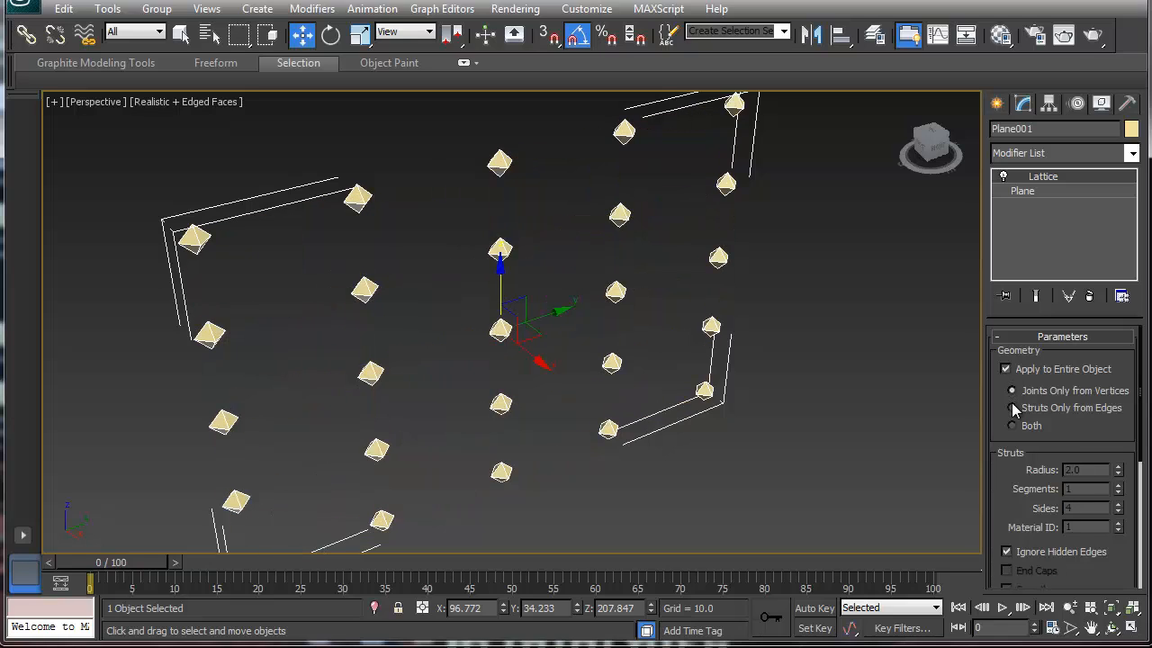
left_click(1012, 408)
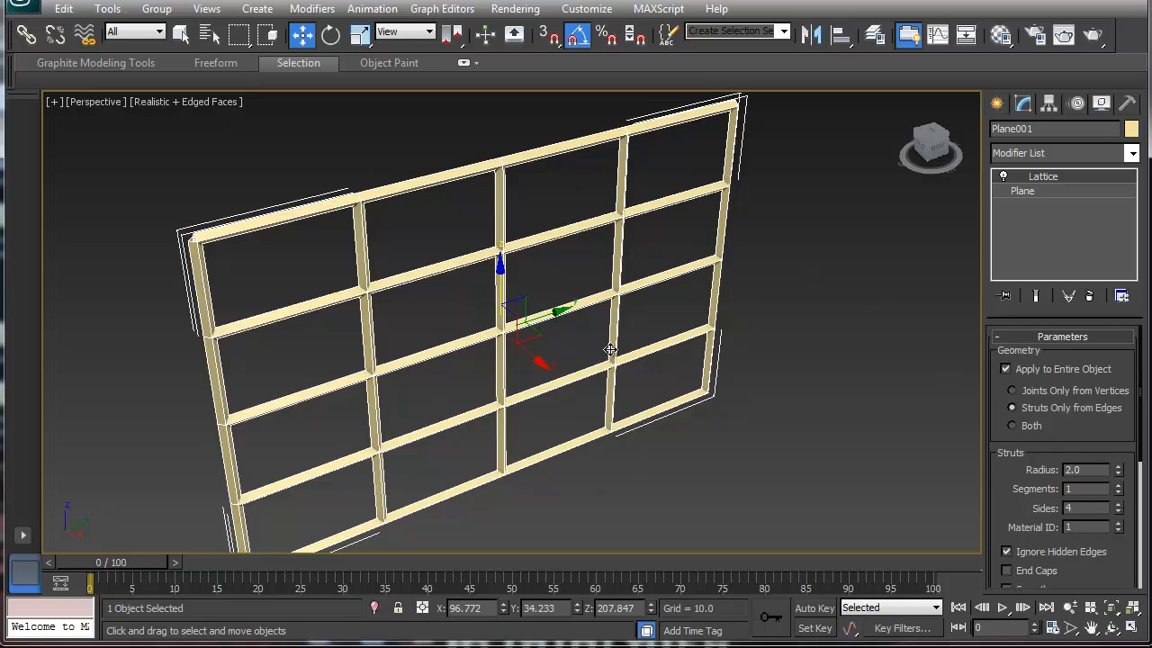
left_click(1012, 426)
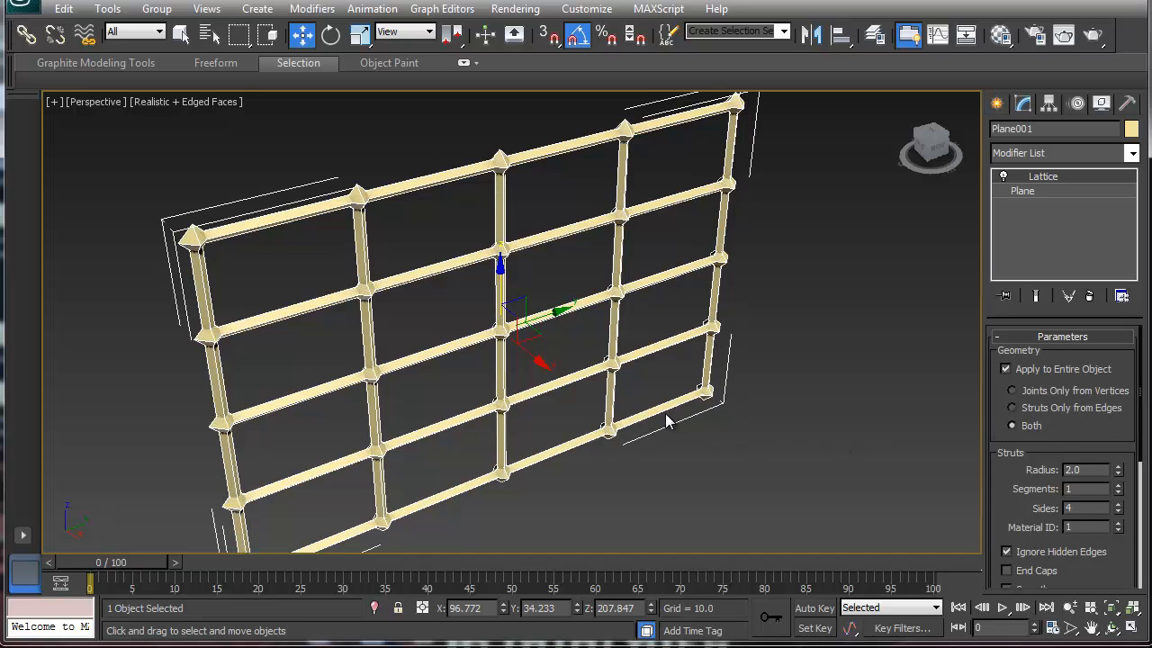
middle_click_drag(557, 365, 490, 352)
scroll(490, 351, "down", 2)
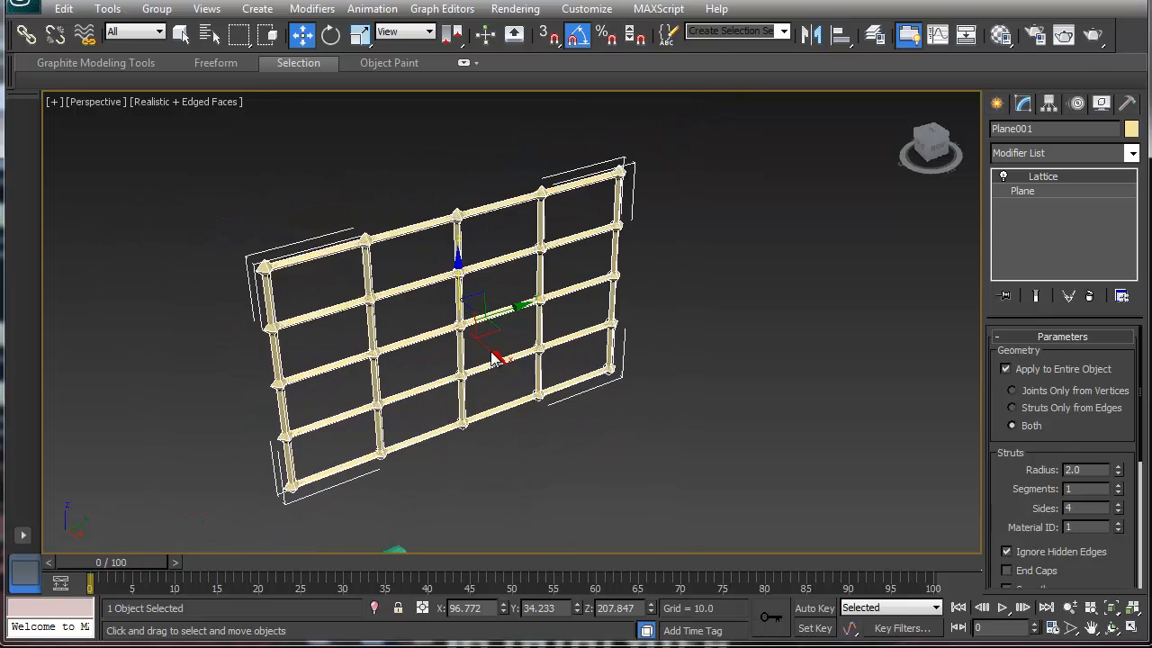
scroll(490, 351, "up", 2)
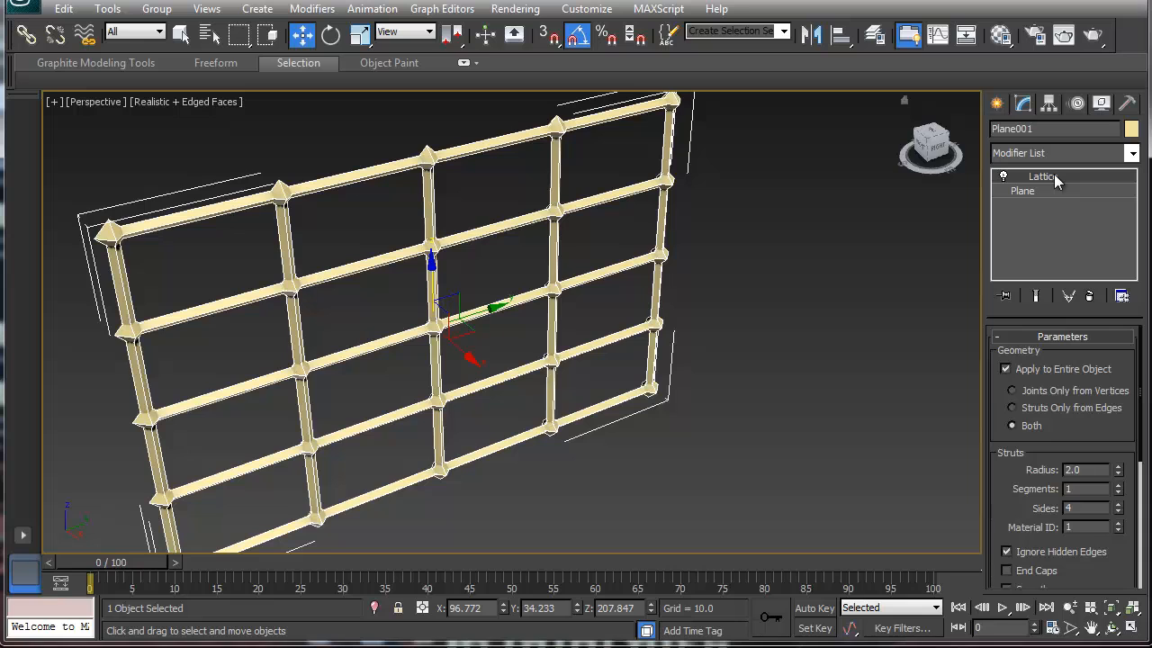
middle_click_drag(558, 245, 389, 293)
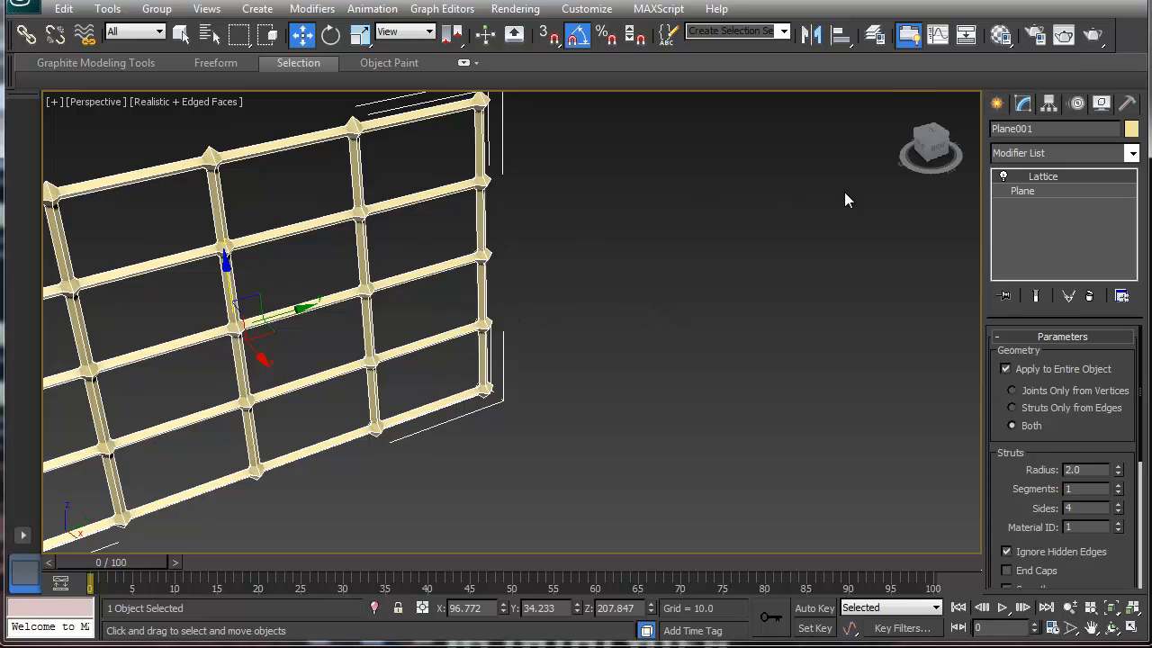
middle_click_drag(411, 283, 635, 290)
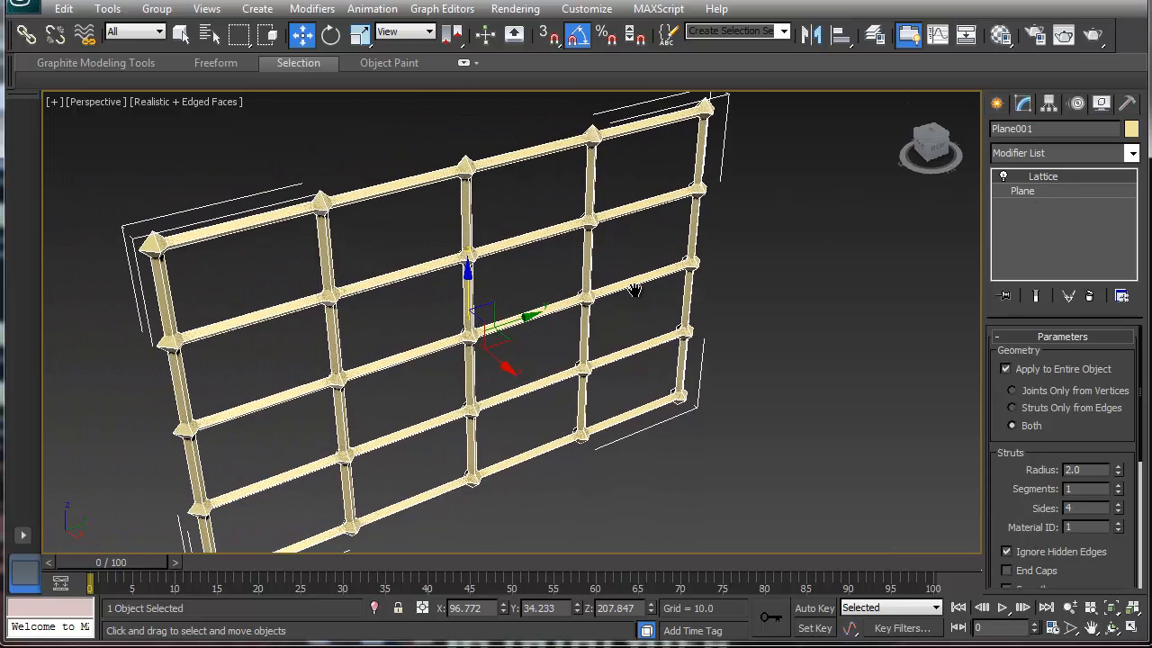
- Remove the Lattice modifier from the upright plane and convert the plane to an Editable Poly
left_click(1089, 296)
right_click(1037, 176)
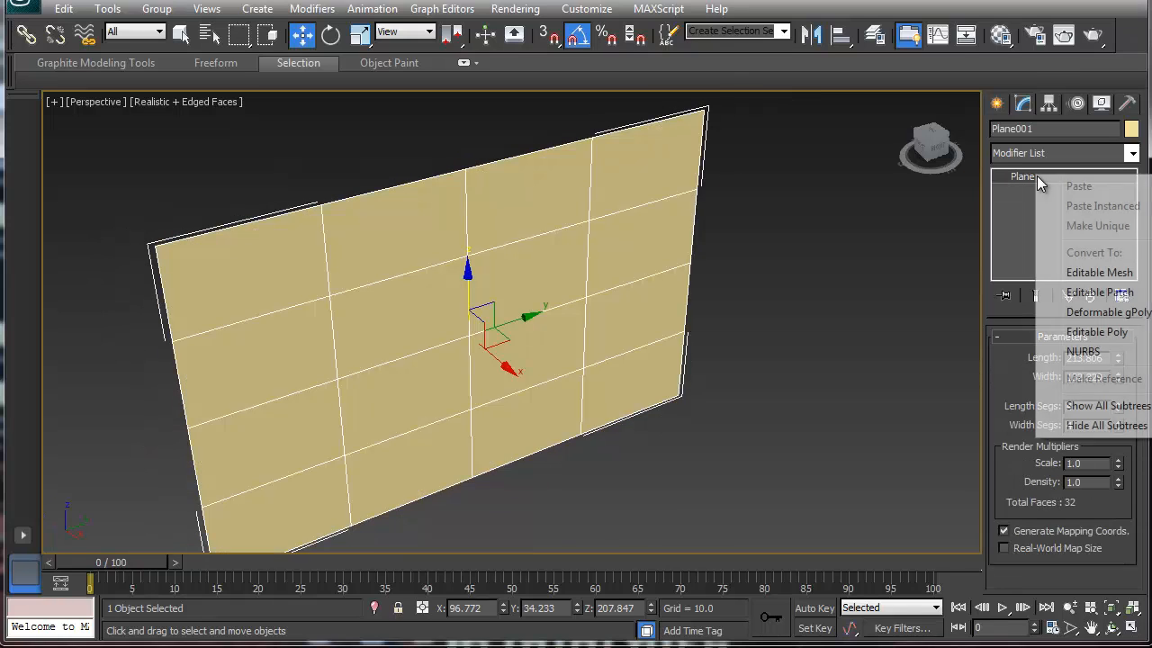
left_click(1044, 335)
left_click(508, 416)
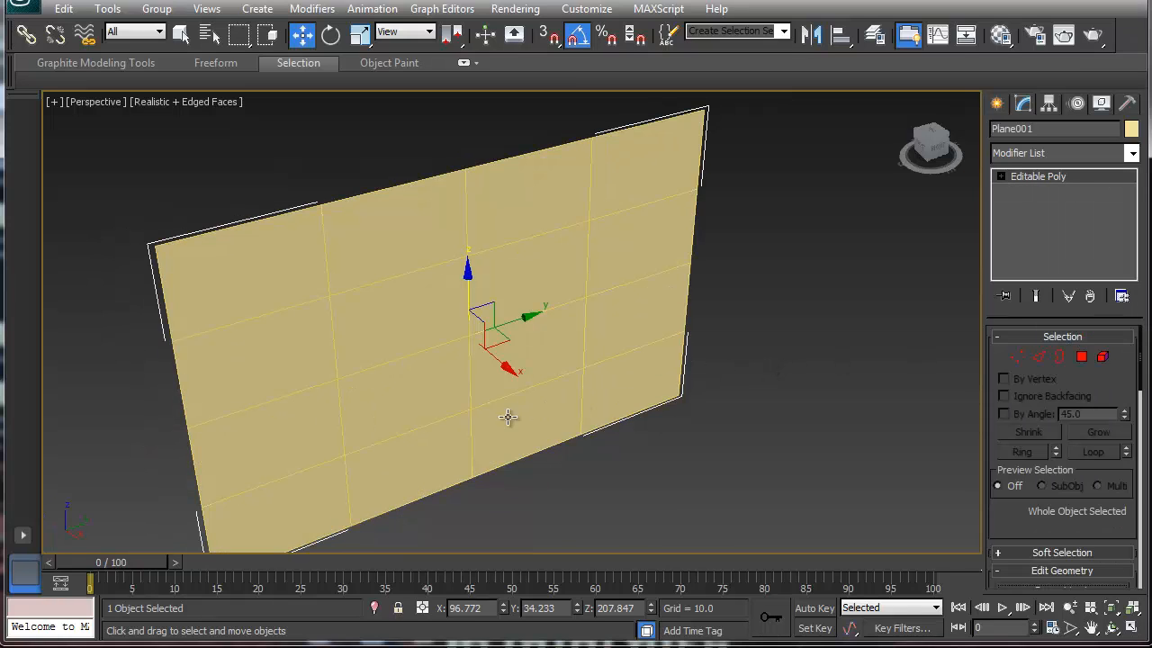
- Cut a hook-shaped chain of edges into the plane's upper-right quarter, starting at the centre vertex and curling back inward
middle_click_drag(463, 416, 409, 373, "alt")
right_click(409, 373)
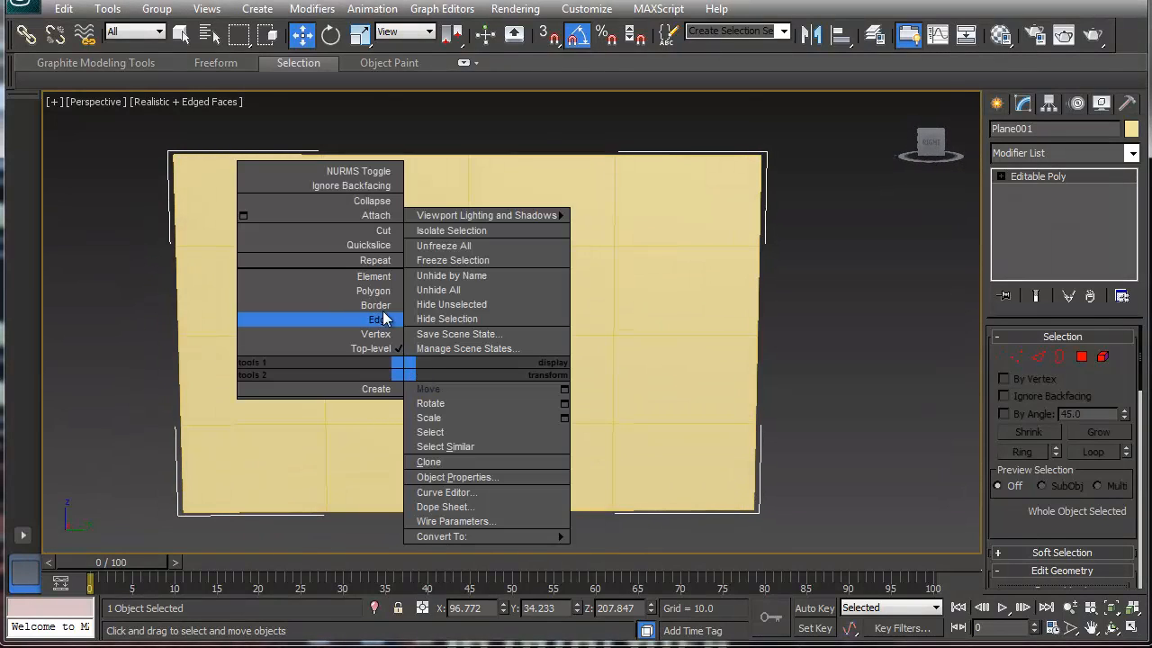
left_click(374, 258)
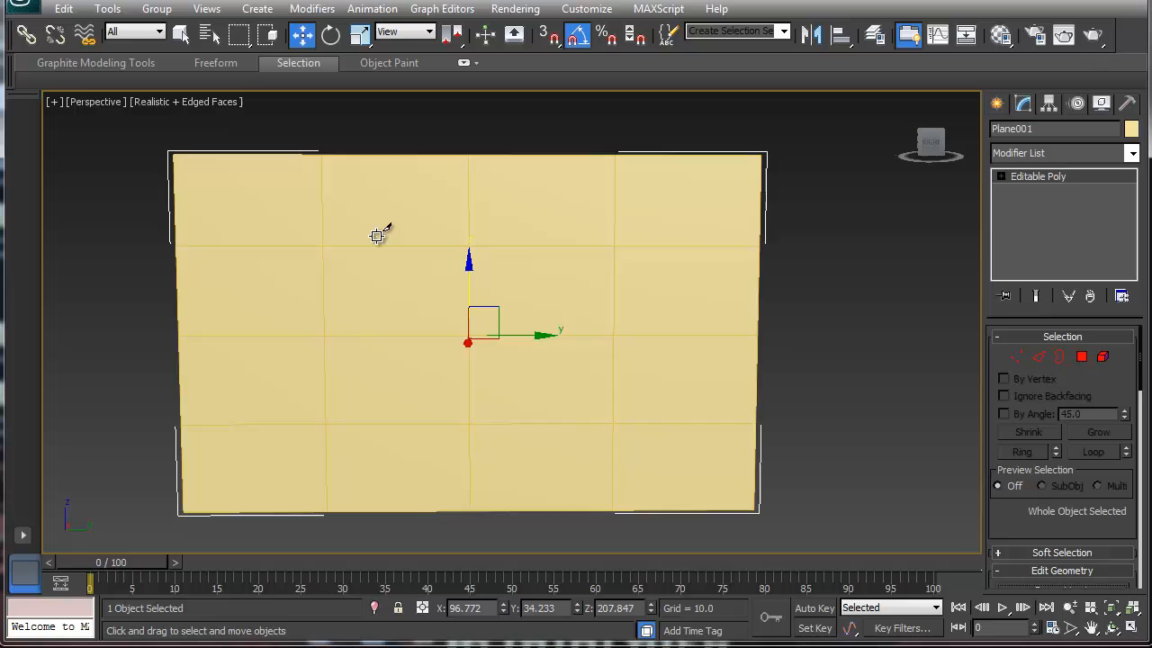
left_click(469, 335)
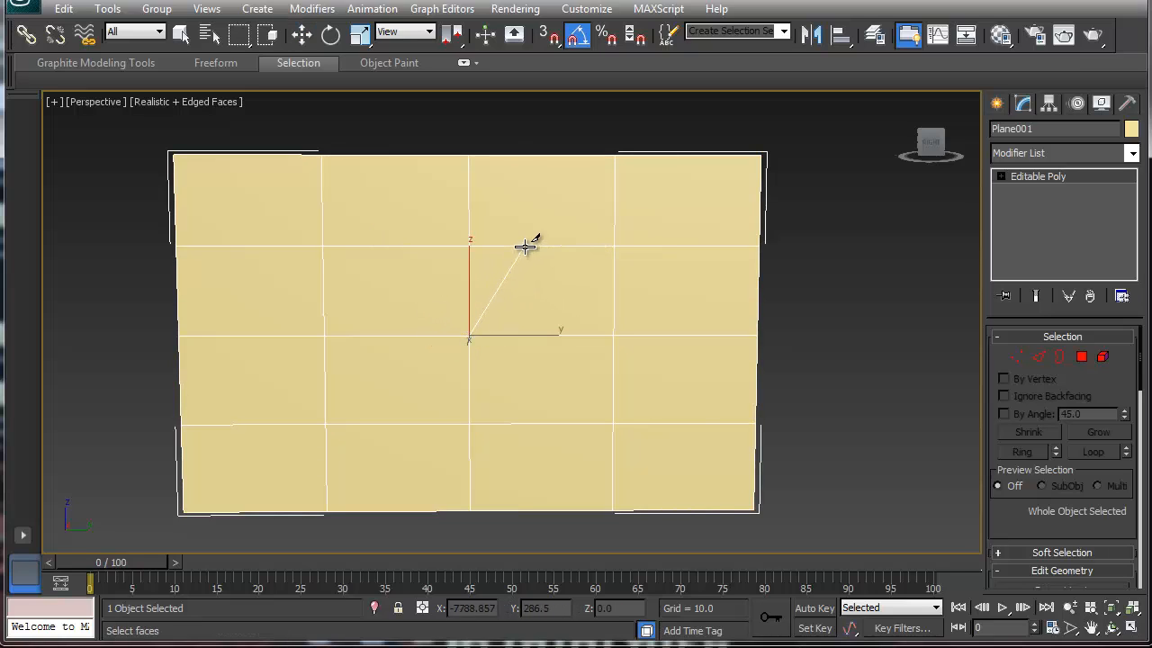
left_click(524, 245)
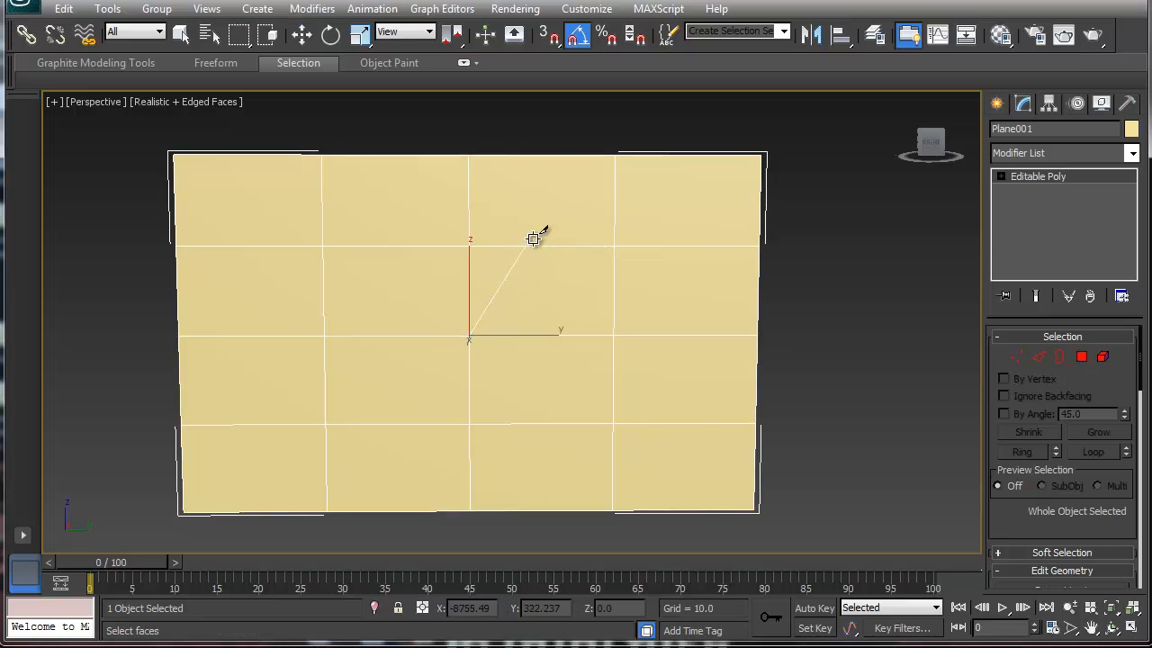
left_click(615, 165)
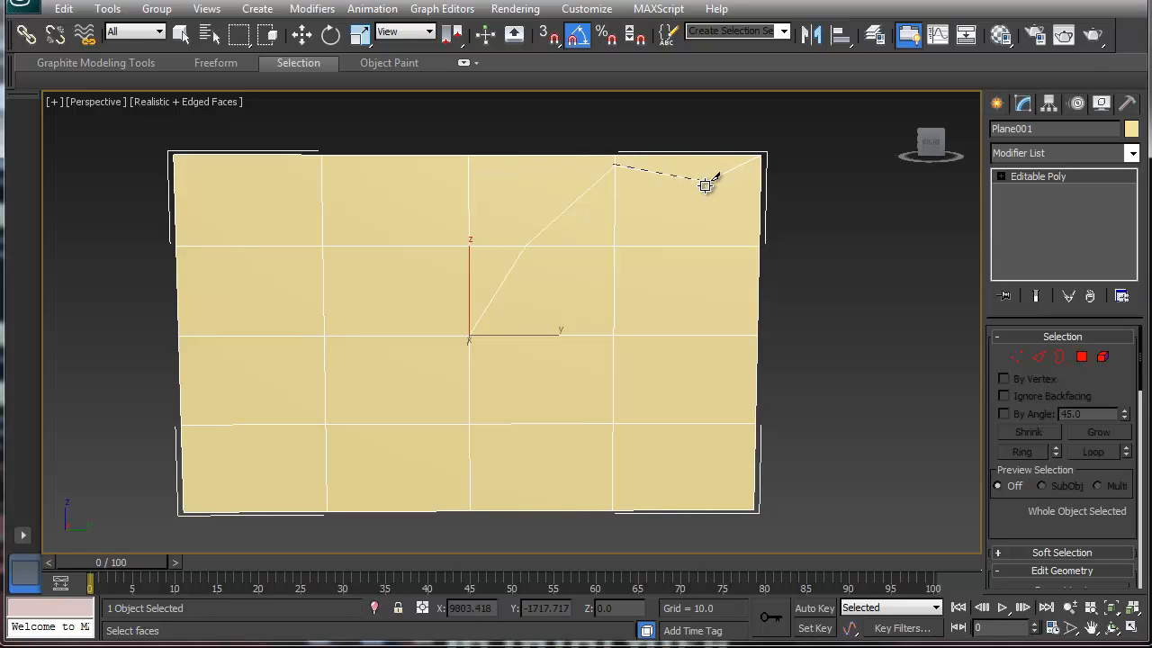
left_click(696, 187)
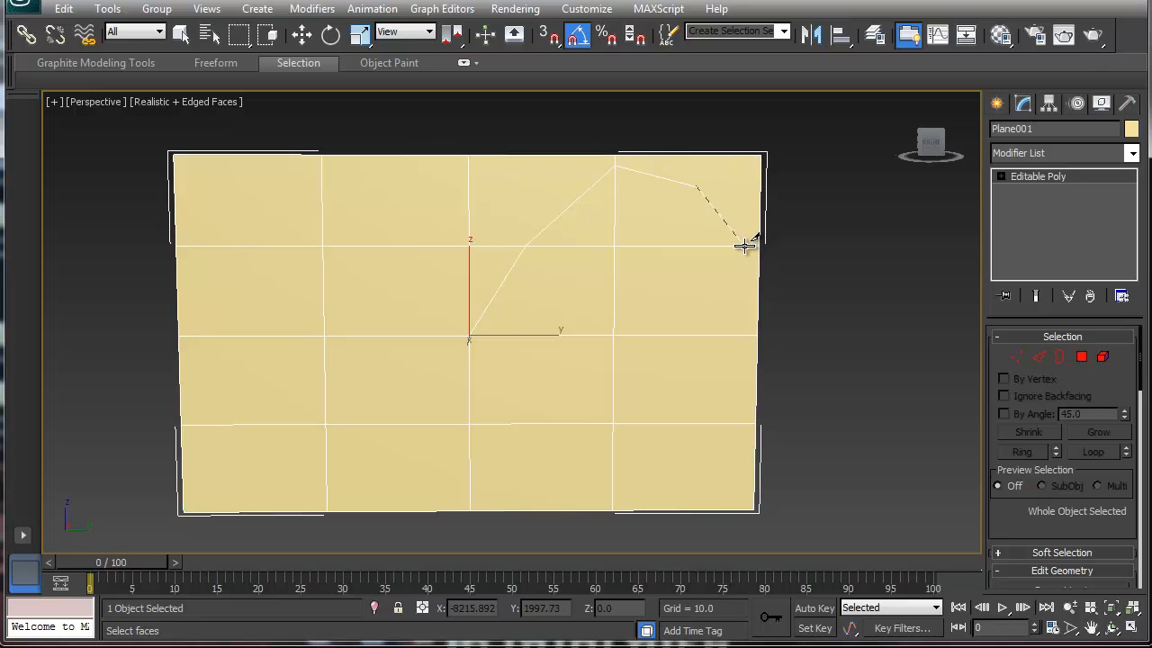
left_click(744, 244)
left_click(722, 301)
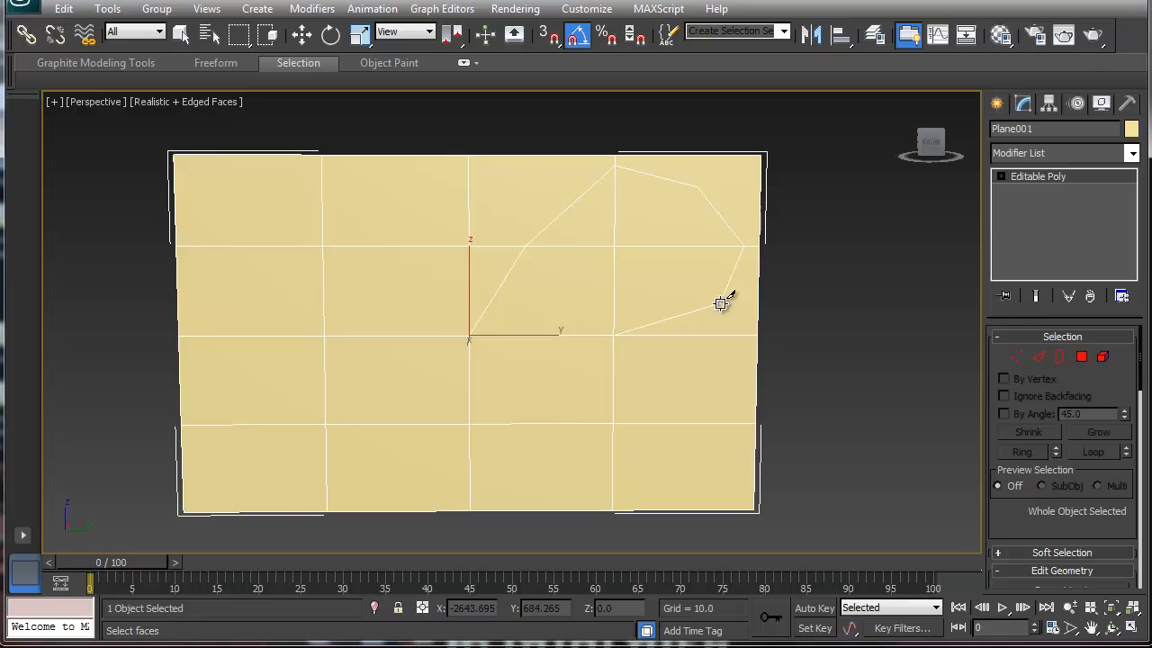
left_click(665, 334)
left_click(614, 311)
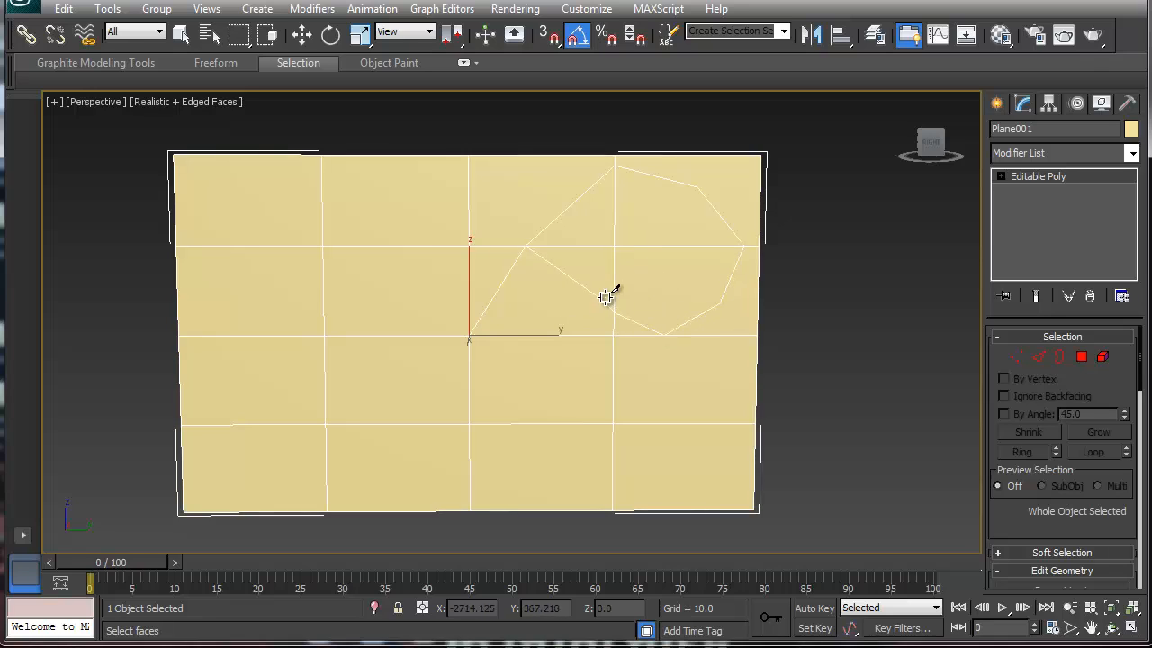
left_click(644, 246)
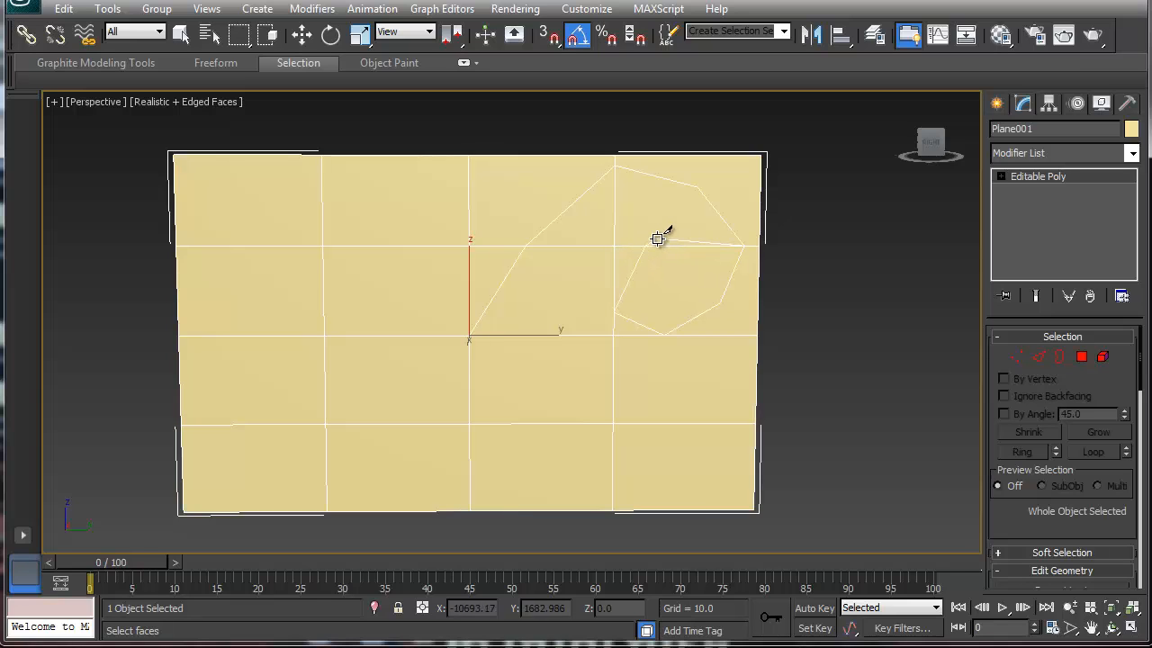
- Apply a Lattice modifier to the cut plane, trying struts only before returning the geometry to both
left_click(1131, 153)
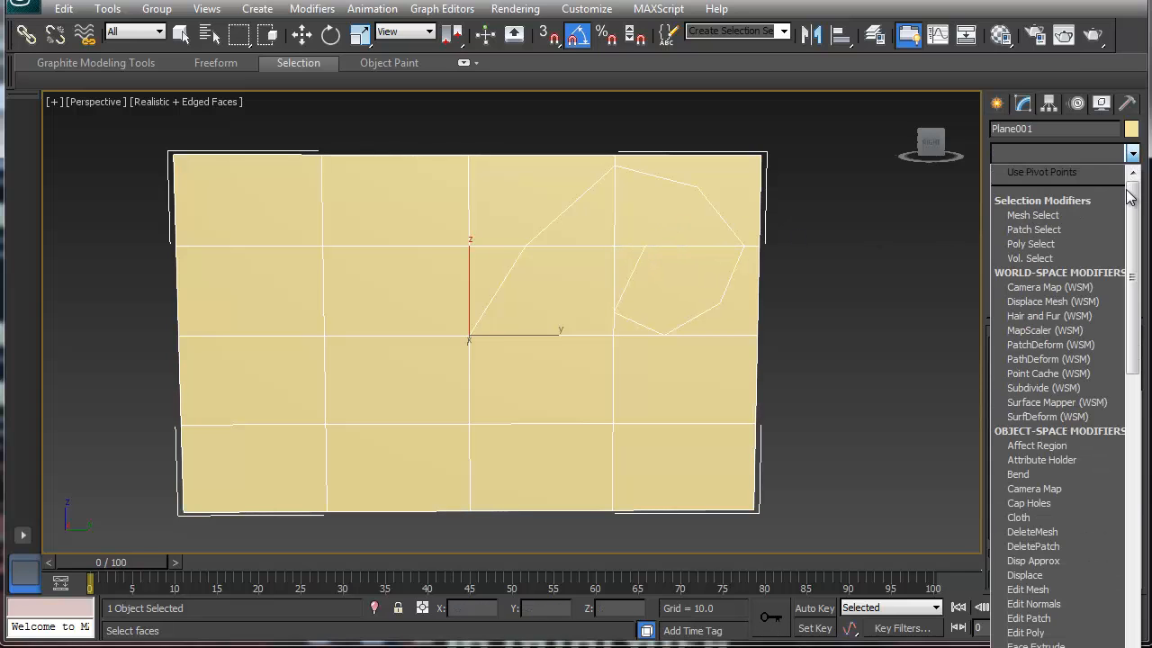
scroll(1062, 360, "down", 10)
scroll(1146, 394, "down", 3)
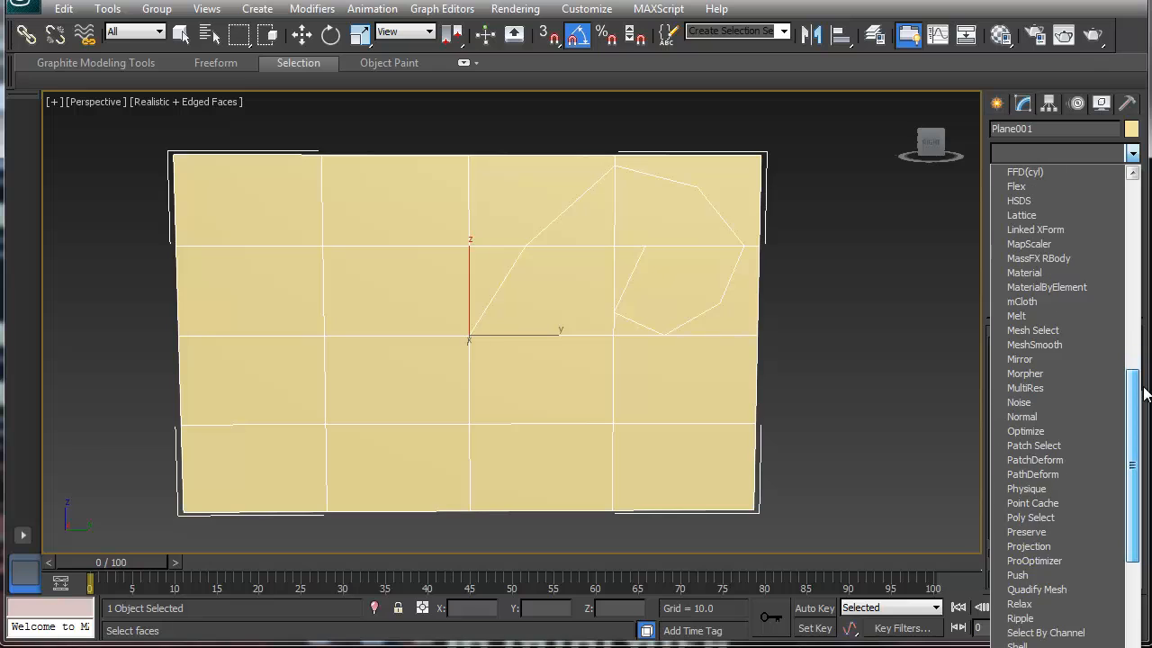
left_click(1052, 218)
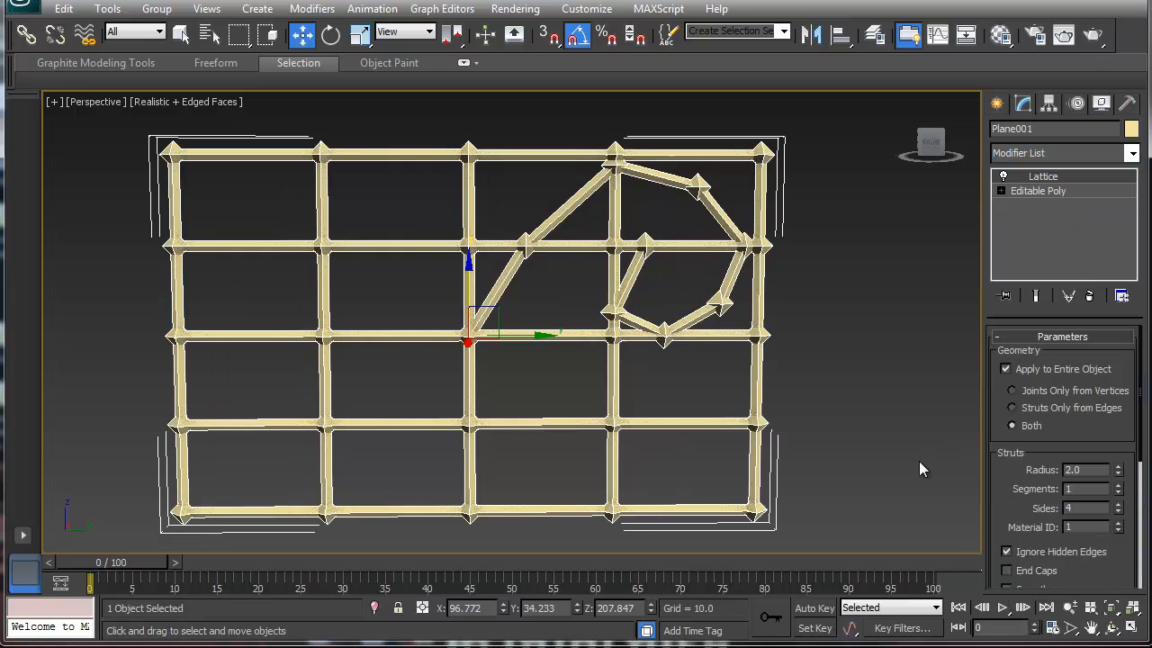
left_click(1010, 407)
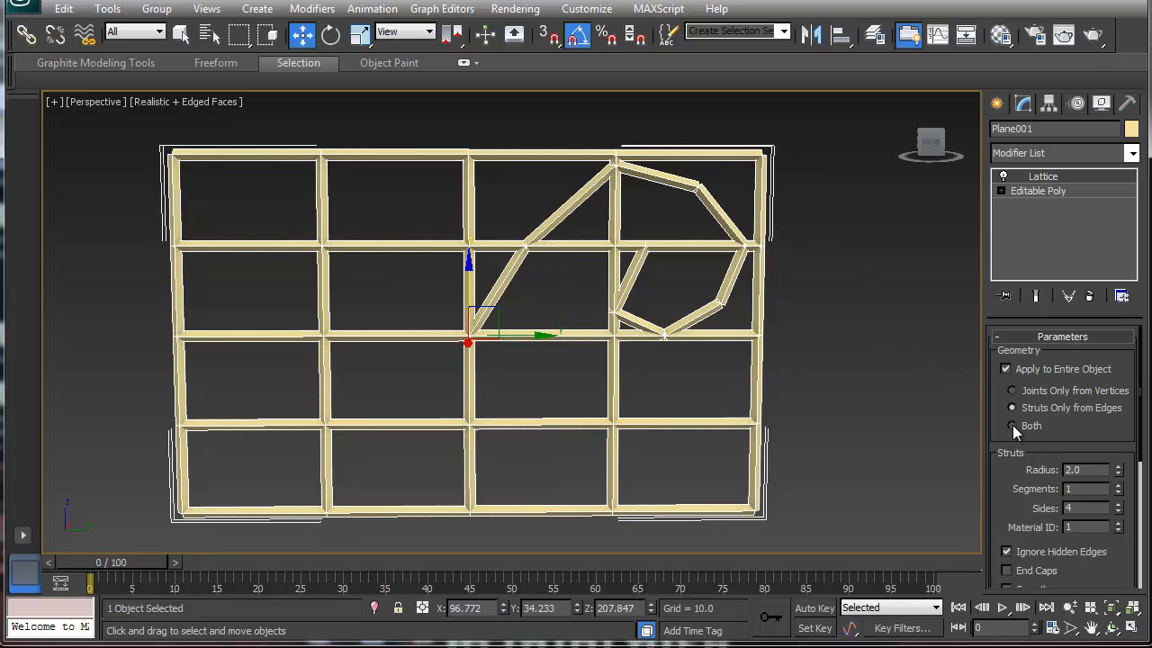
left_click(1013, 425)
- Compare the Tetra, Icosa and Octa base types for the lattice joints and set them to Tetra
left_click_drag(997, 496, 975, 399)
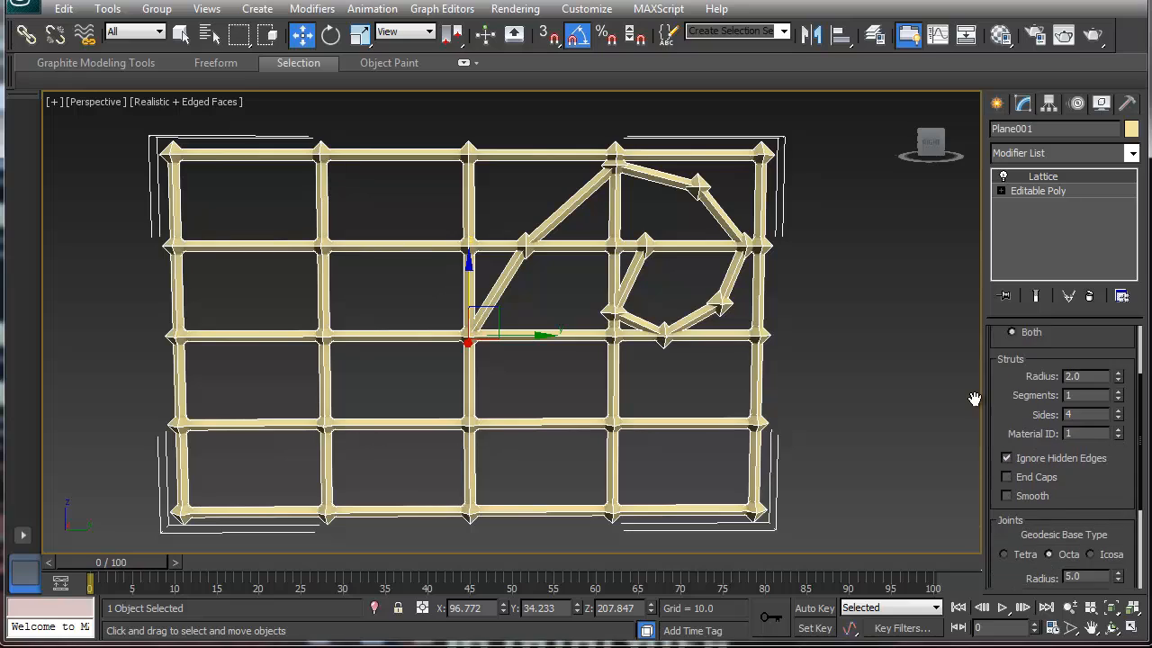
scroll(1034, 464, "down", 2)
scroll(1089, 450, "down", 1)
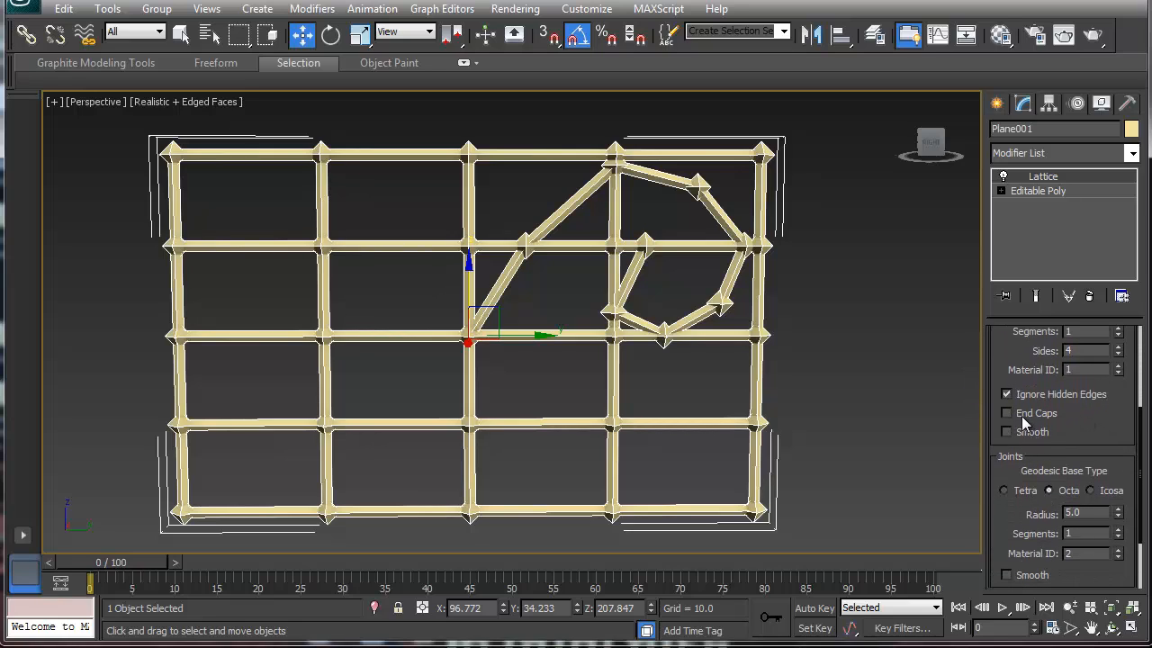
left_click(1007, 415)
left_click(1001, 489)
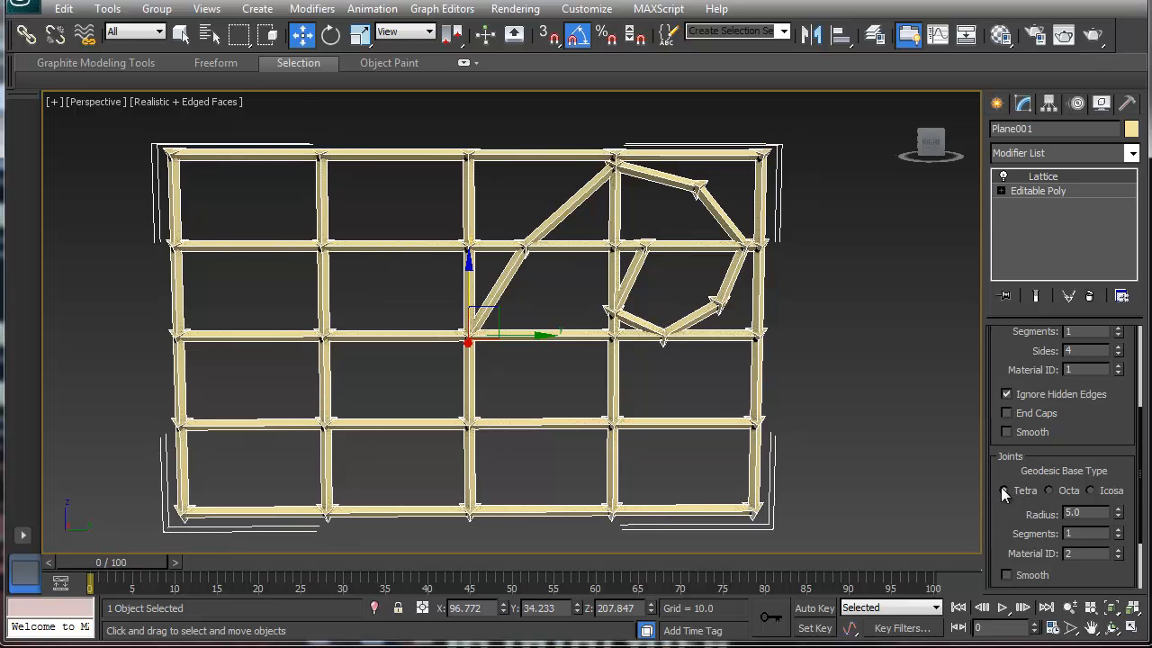
left_click(1087, 490)
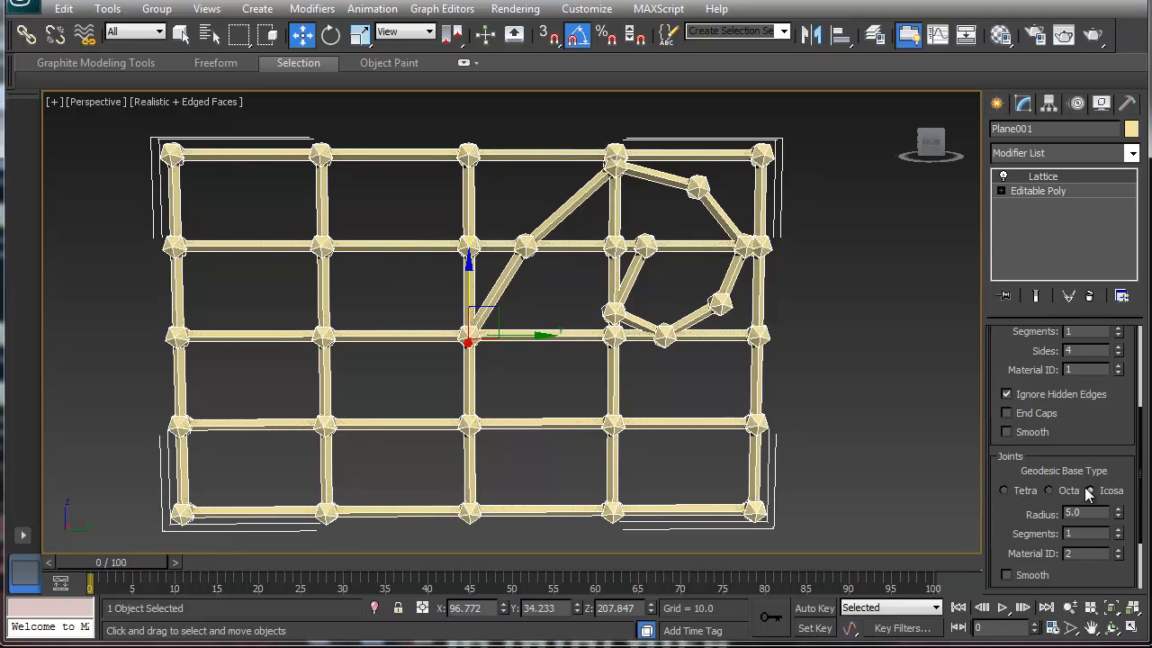
left_click(1054, 493)
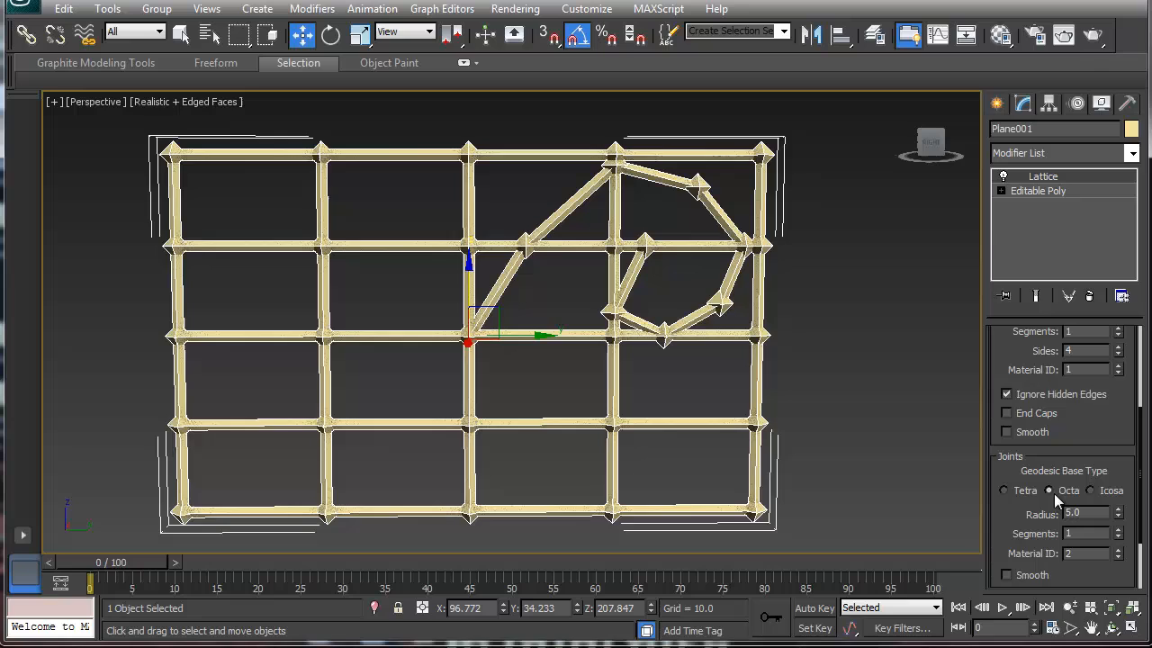
left_click(1008, 489)
left_click_drag(1008, 513, 995, 480)
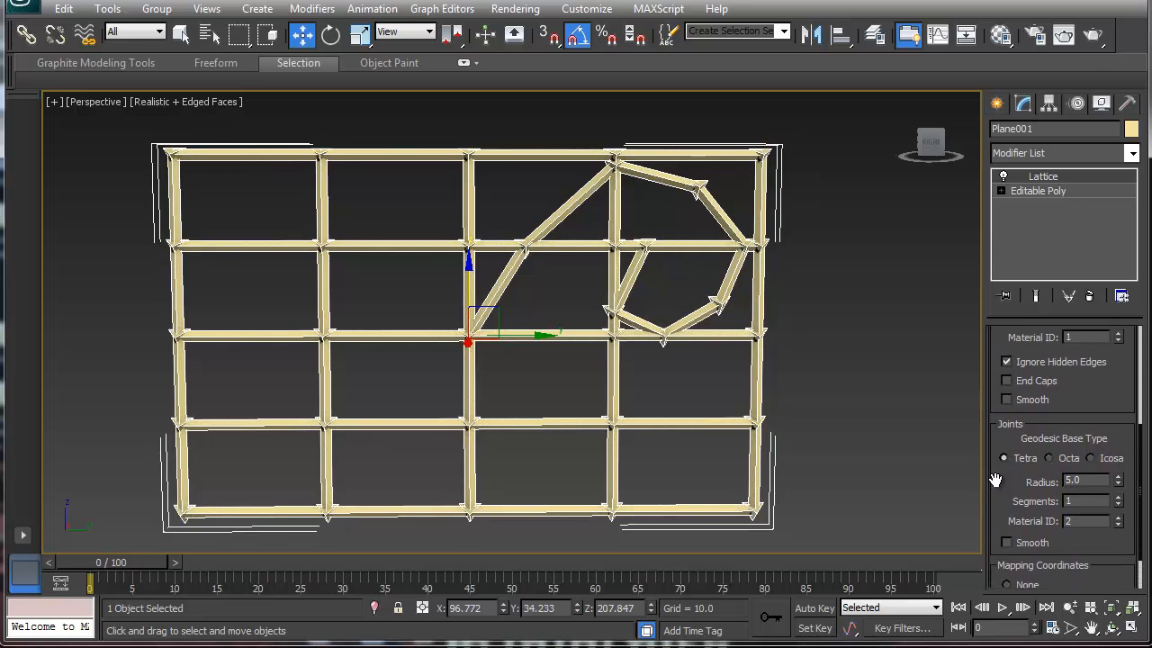
middle_click_drag(533, 390, 236, 369)
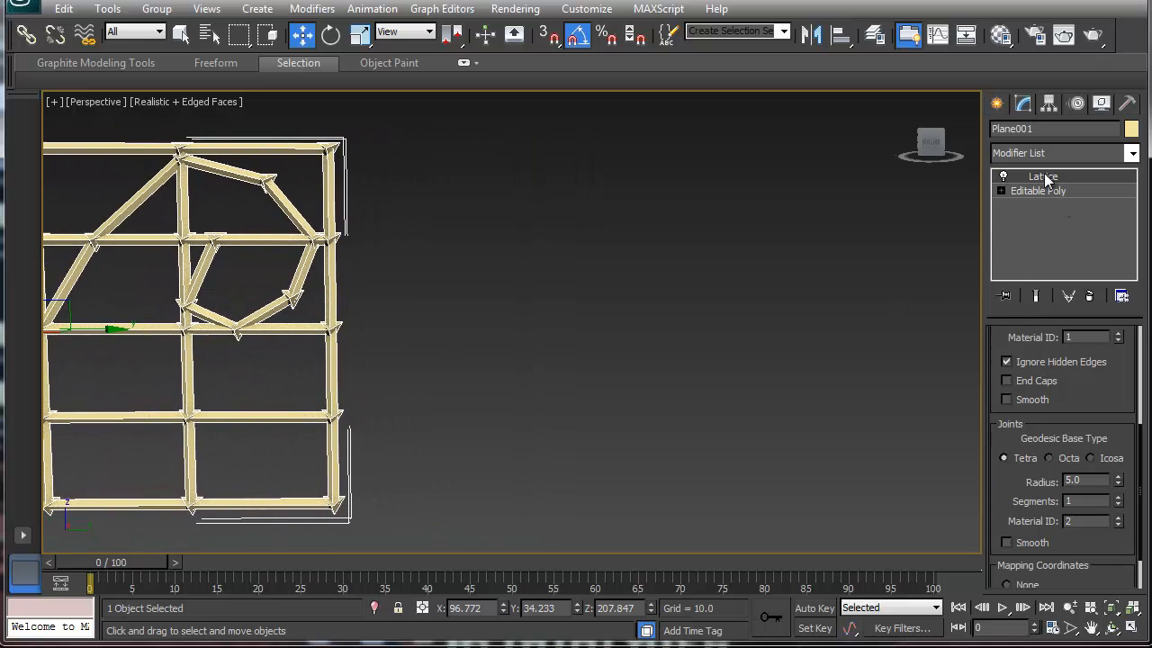
left_click(1131, 156)
left_click_drag(1135, 192, 1149, 330)
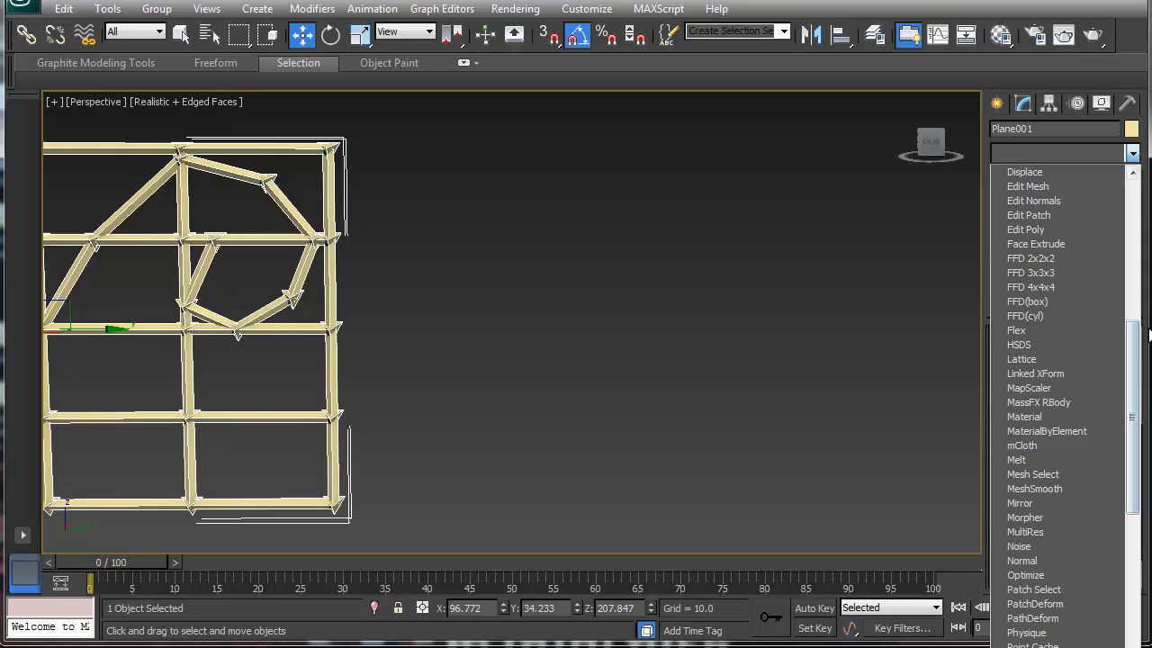
left_click(1021, 359)
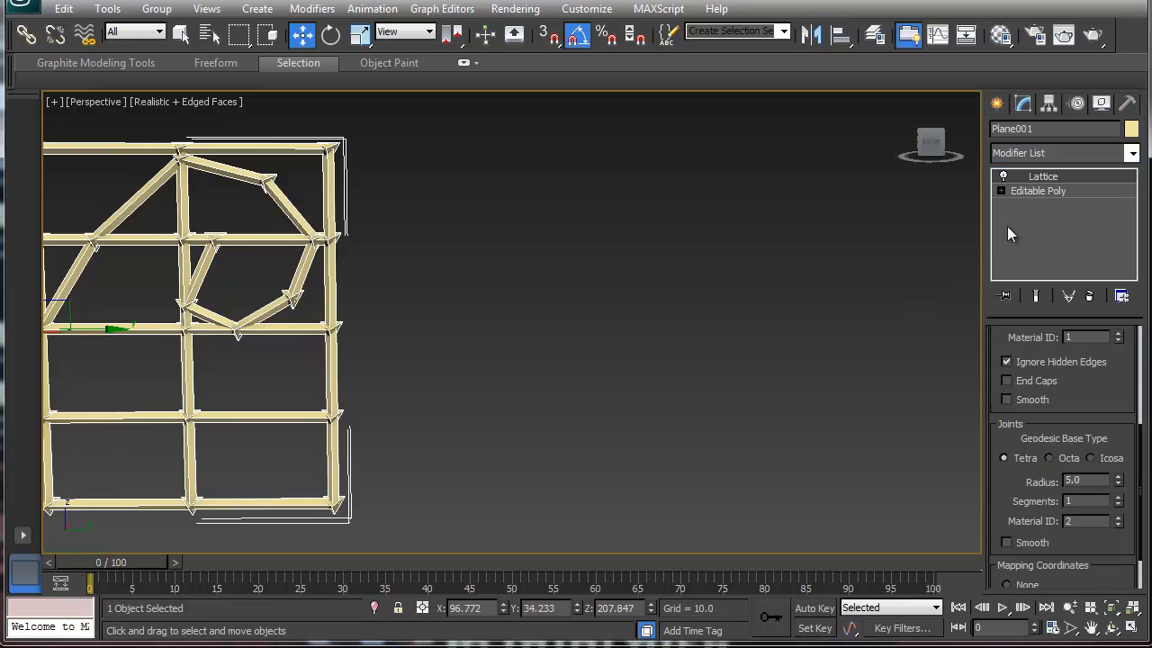
- Create a geosphere with a radius of about 171.3 in the empty space beside the lattice and centre the view on it
left_click(998, 104)
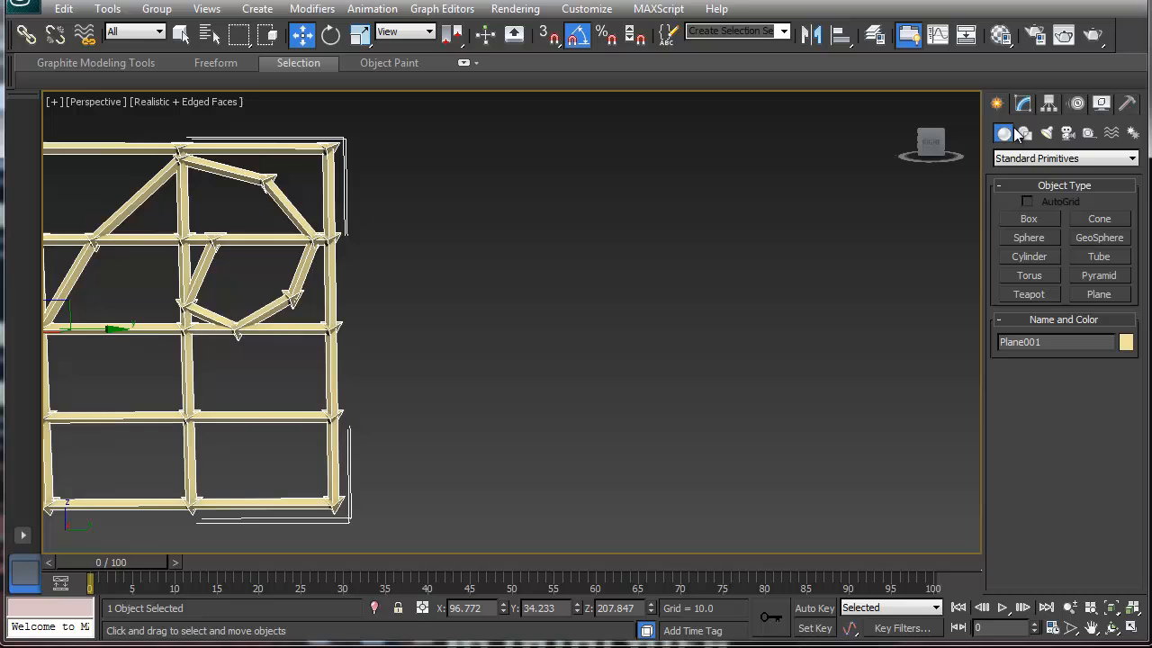
left_click(1085, 237)
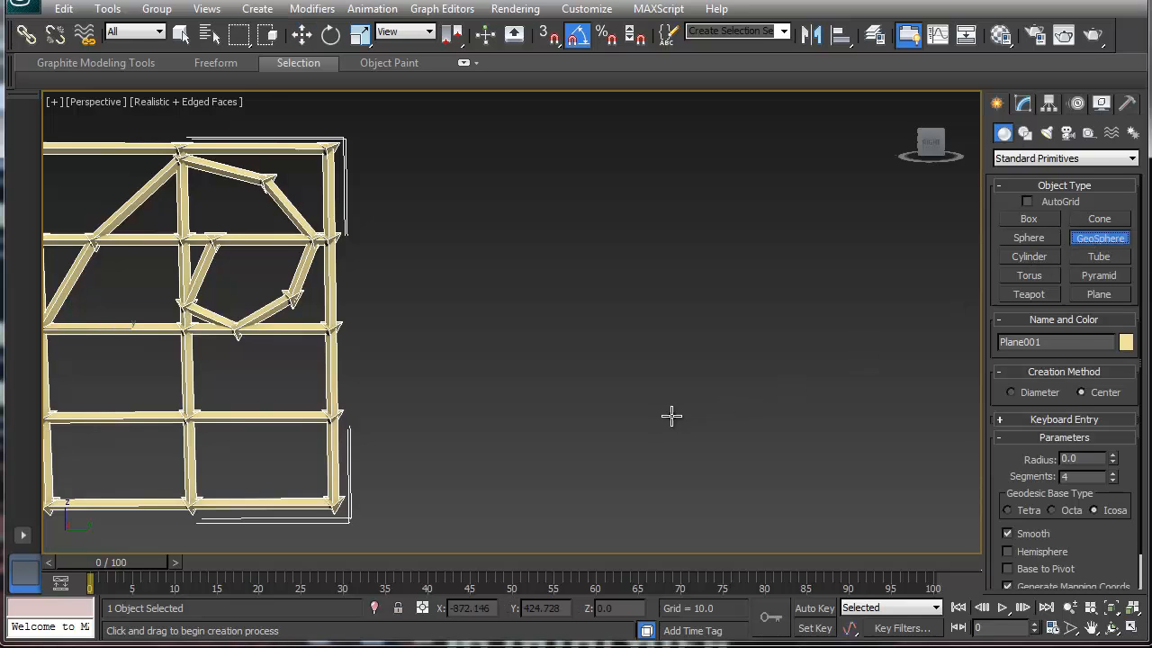
mouse_move(672, 417)
left_mouse_down()
mouse_move(674, 380)
mouse_move(677, 427)
left_mouse_up()
key("z")
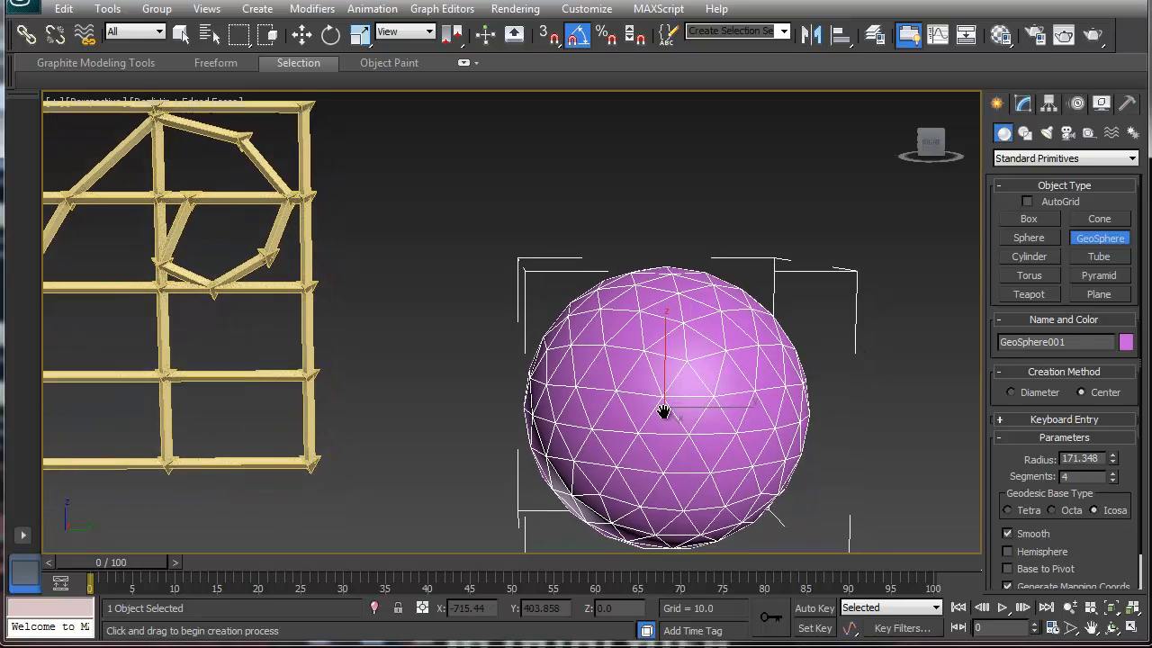
scroll(540, 402, "down", 3)
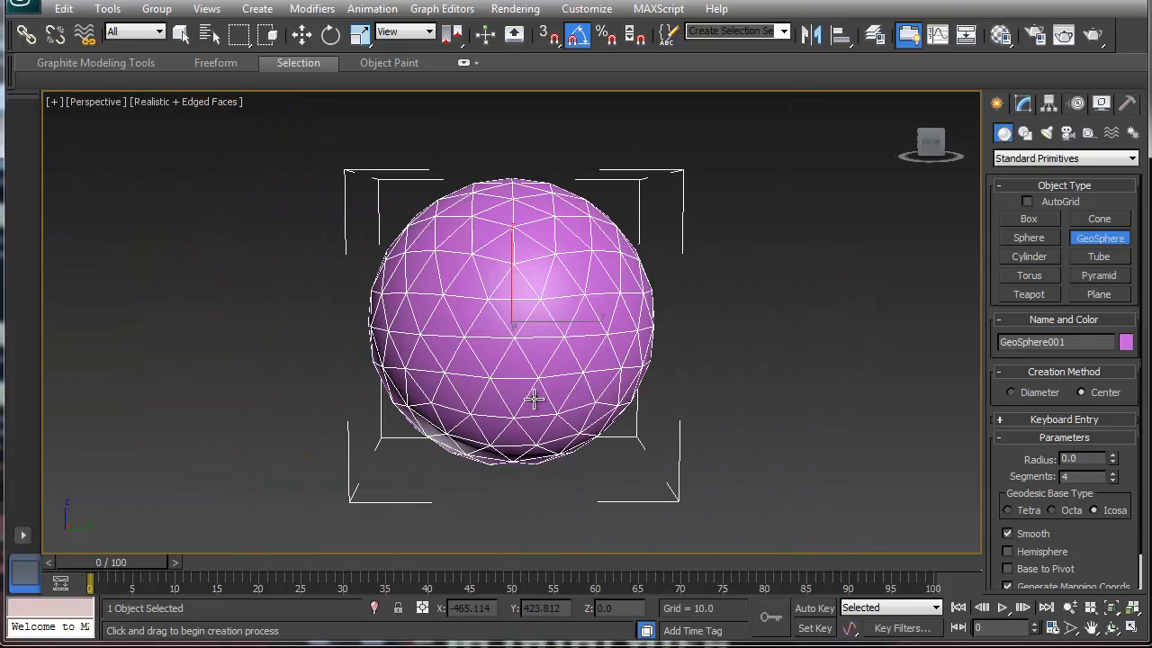
- Apply a Melt modifier to the geosphere with an amount of 27 and a spread of 18.5% of melt
left_click(1024, 104)
left_click(1133, 154)
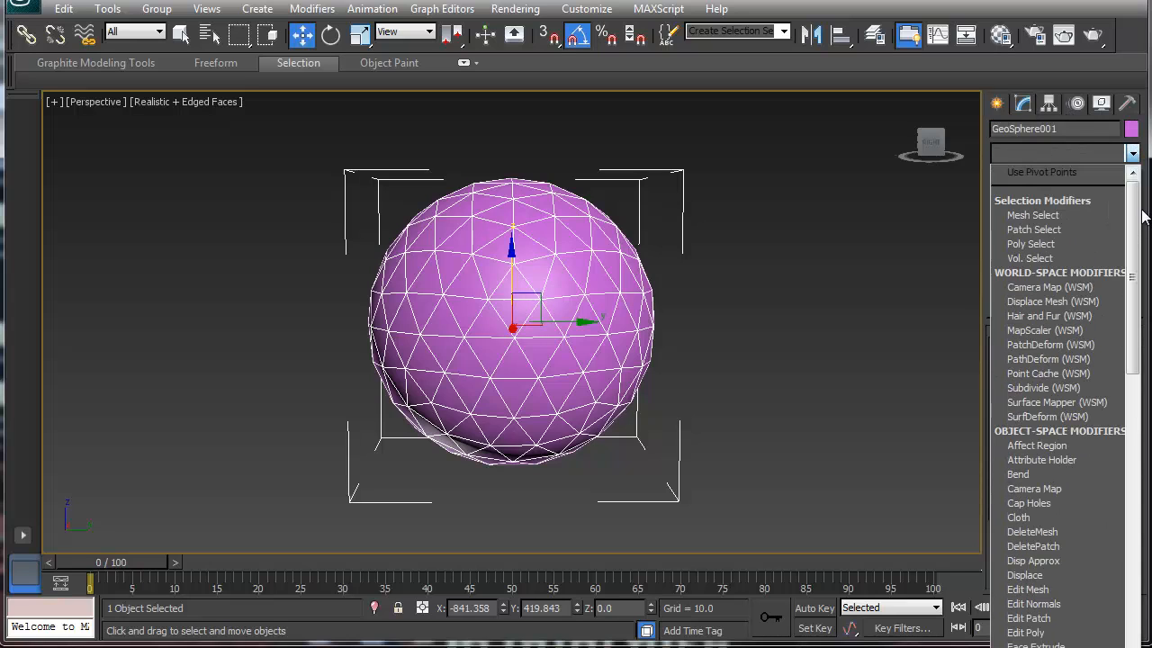
left_click_drag(1138, 211, 1093, 342)
left_click(1067, 385)
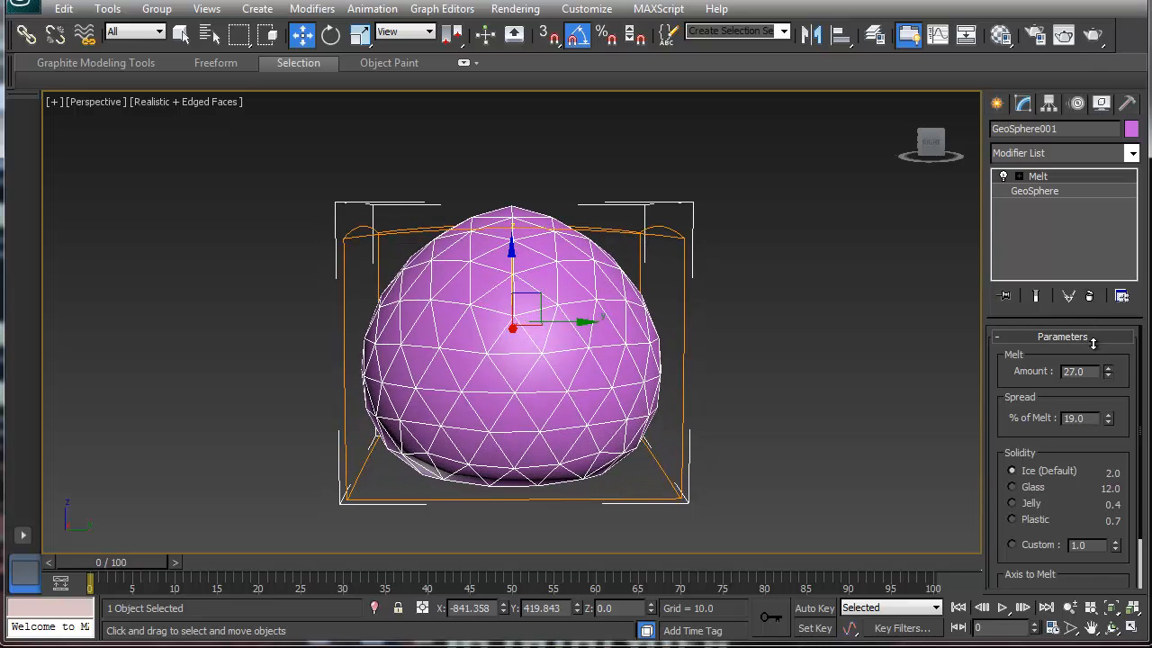
left_click_drag(1110, 420, 1107, 454)
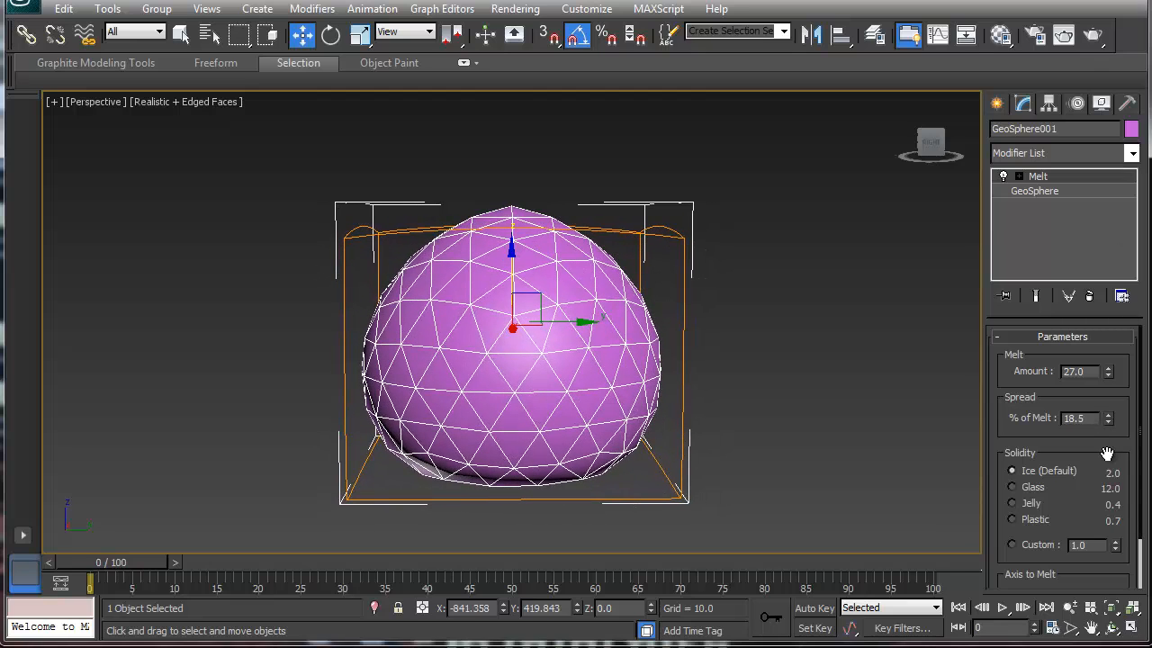
- Compare the Glass, Jelly and Plastic solidity options of the geosphere's melt and set it to Plastic
left_click(1012, 487)
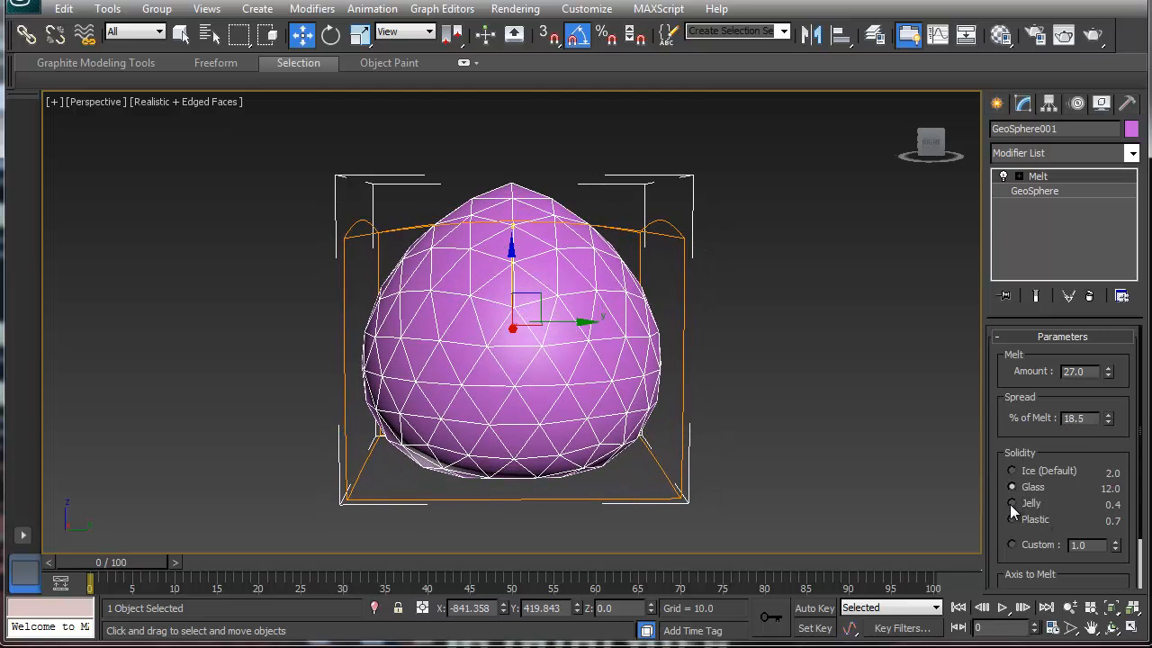
left_click(1012, 503)
left_click(1011, 521)
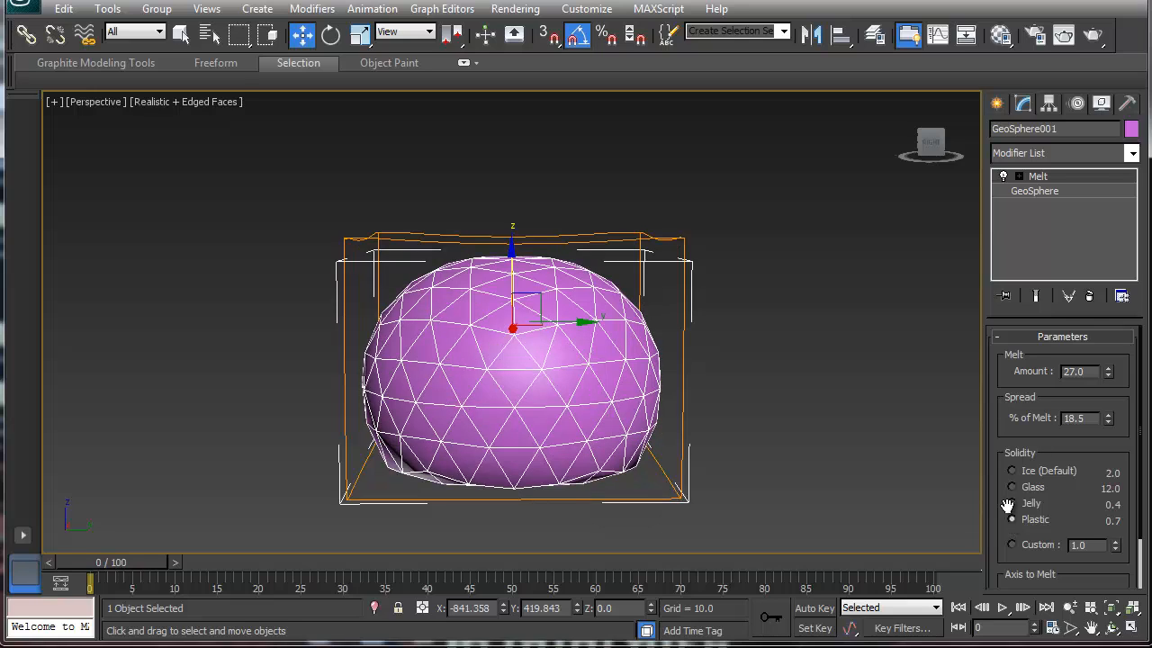
- Select the lattice plane beside the geosphere and frame it close up for further modifying
middle_click_drag(558, 412, 290, 396)
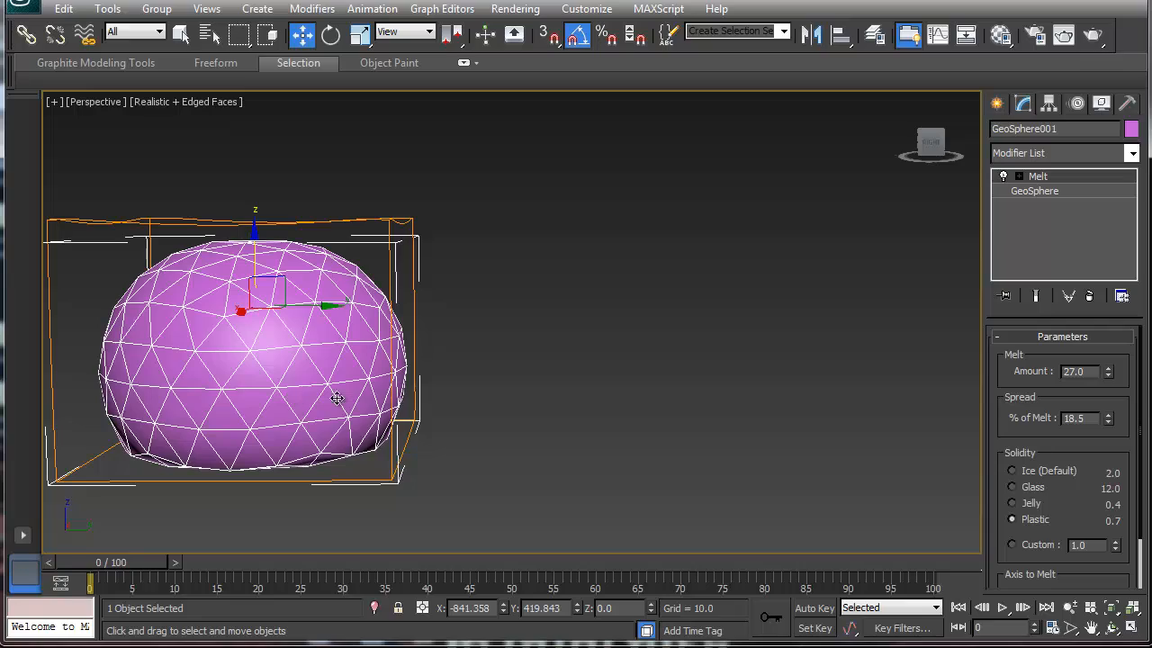
middle_click_drag(360, 396, 348, 438, "alt")
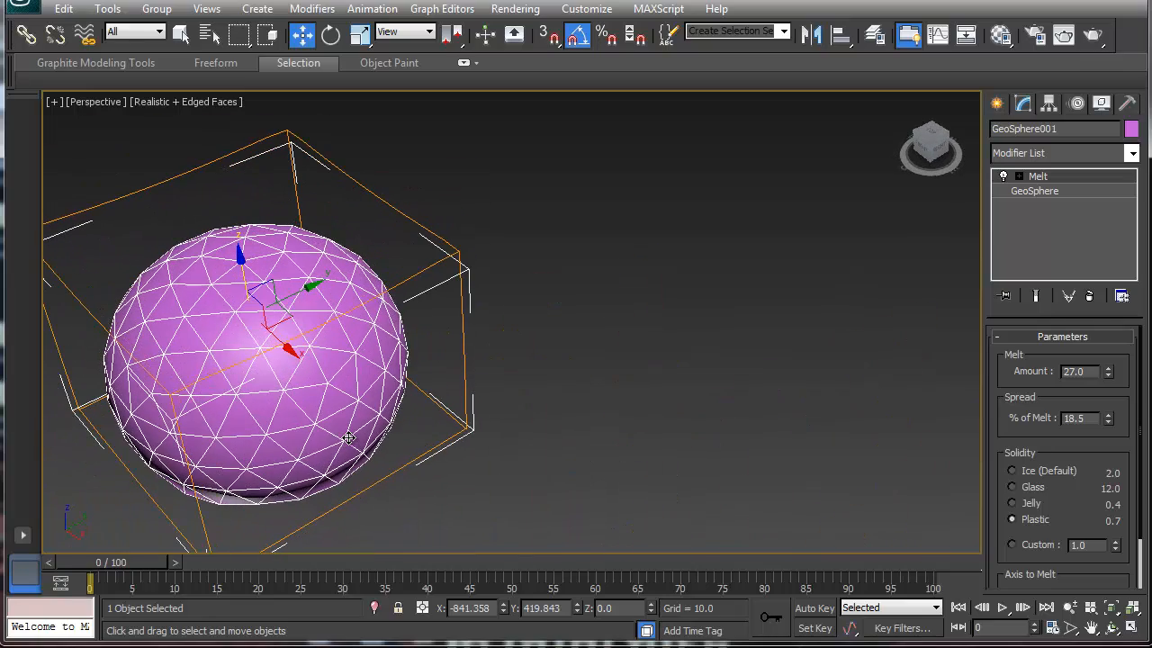
middle_click_drag(463, 402, 774, 261, "alt")
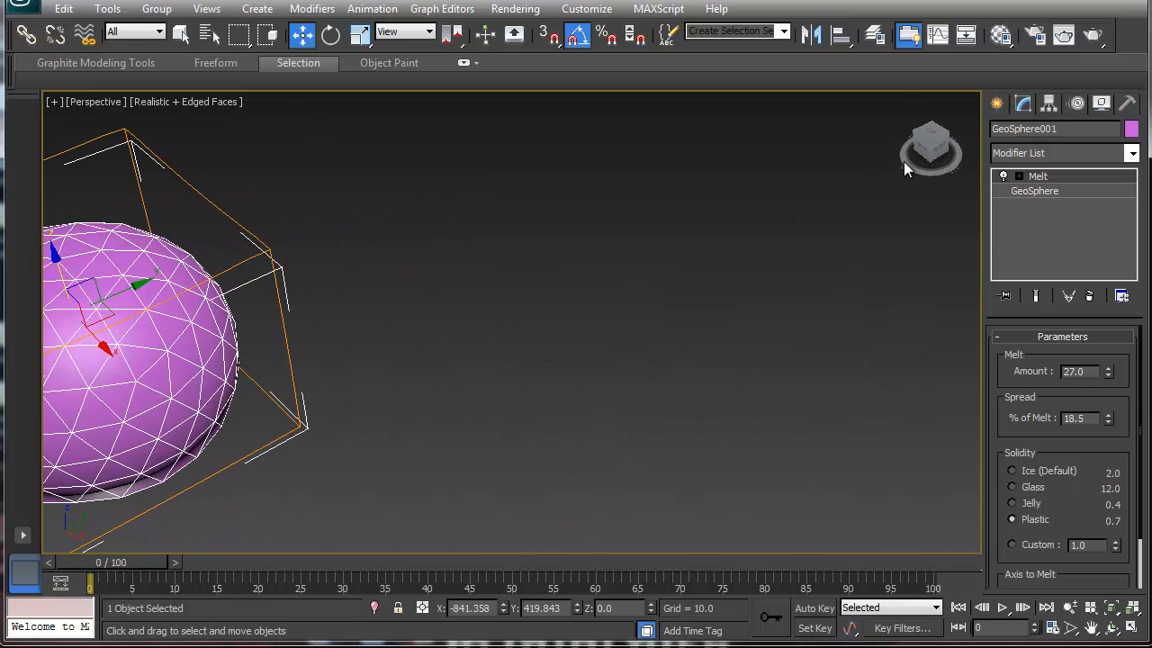
left_click(996, 104)
scroll(664, 310, "down", 10)
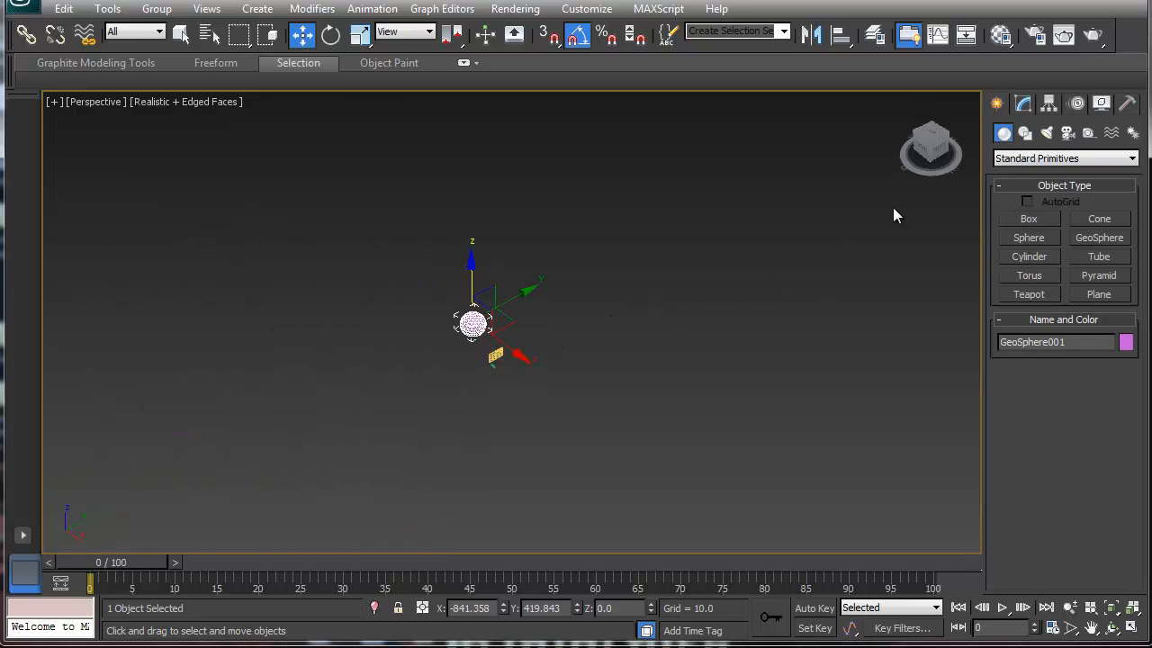
left_click(1024, 104)
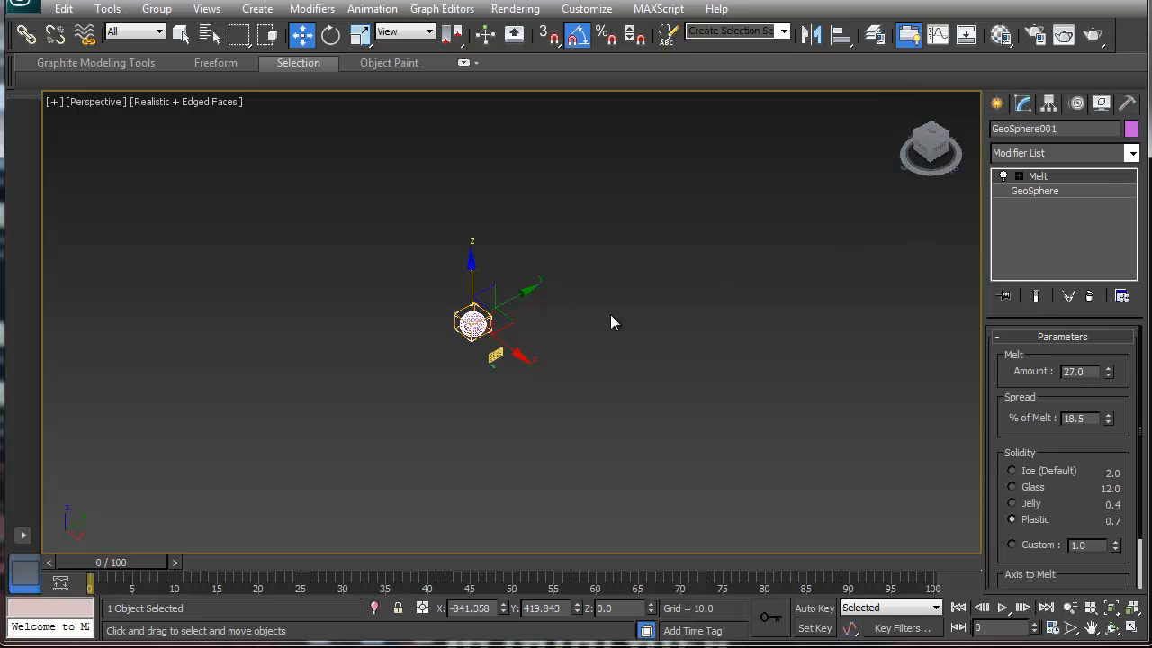
left_click(582, 339)
left_click(496, 357)
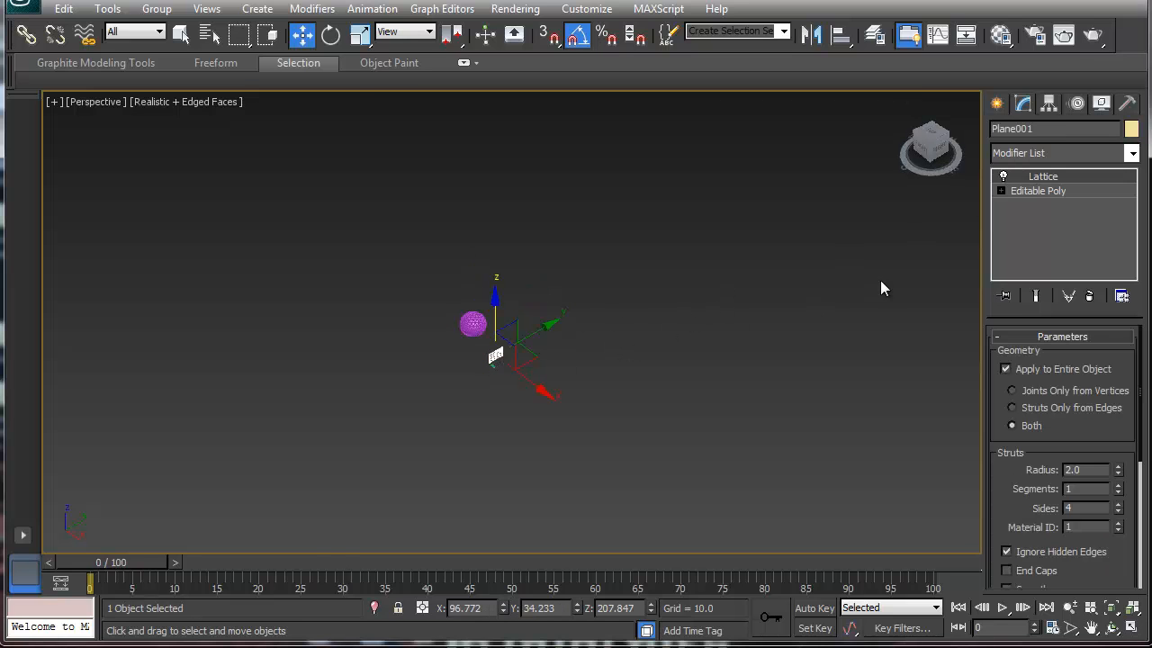
key("z")
middle_click_drag(585, 386, 607, 362, "alt")
scroll(607, 357, "up", 3)
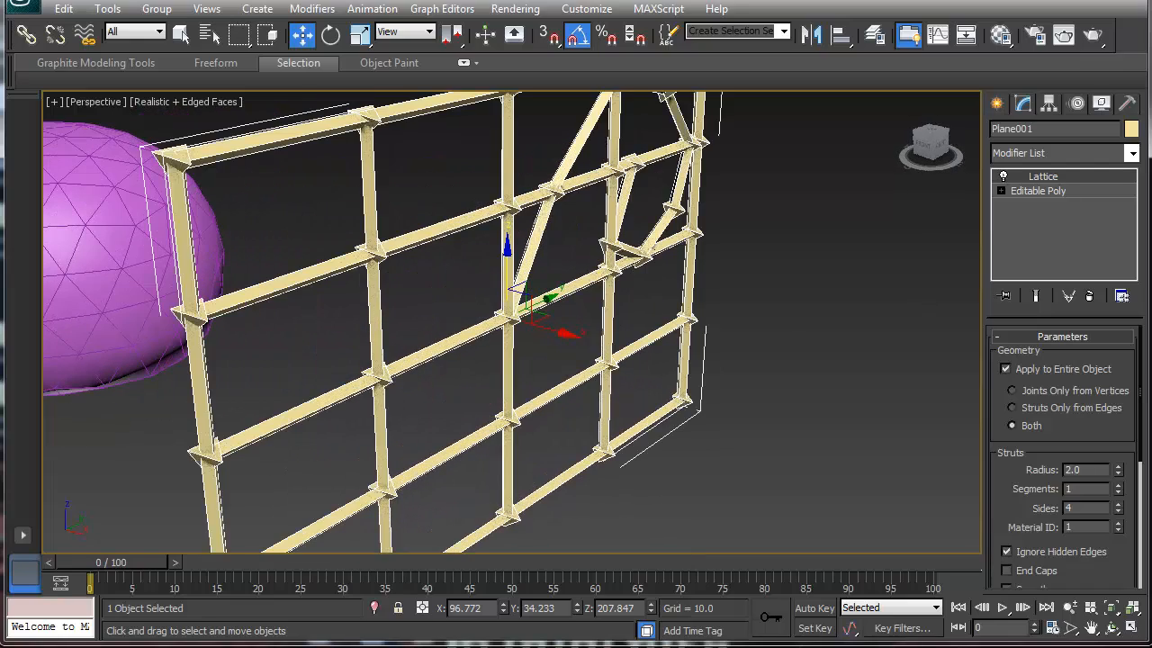
- Try an FFD 2x2x2 modifier on the lattice plane and remove it from the modifier stack
left_click(1133, 157)
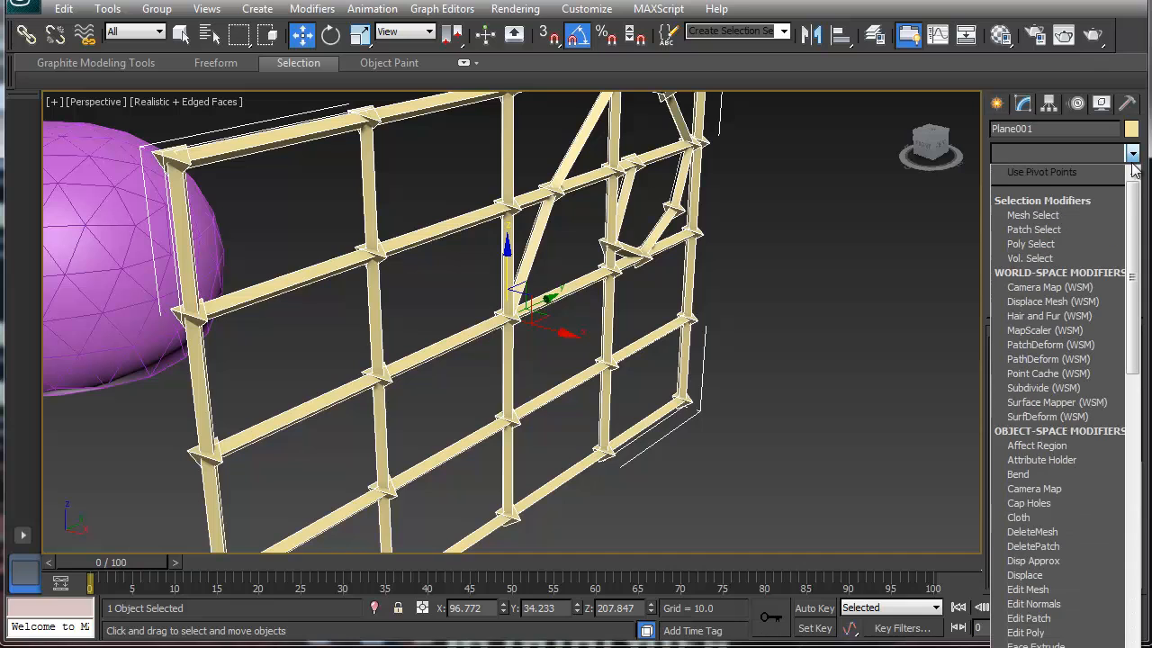
scroll(1100, 323, "down", 3)
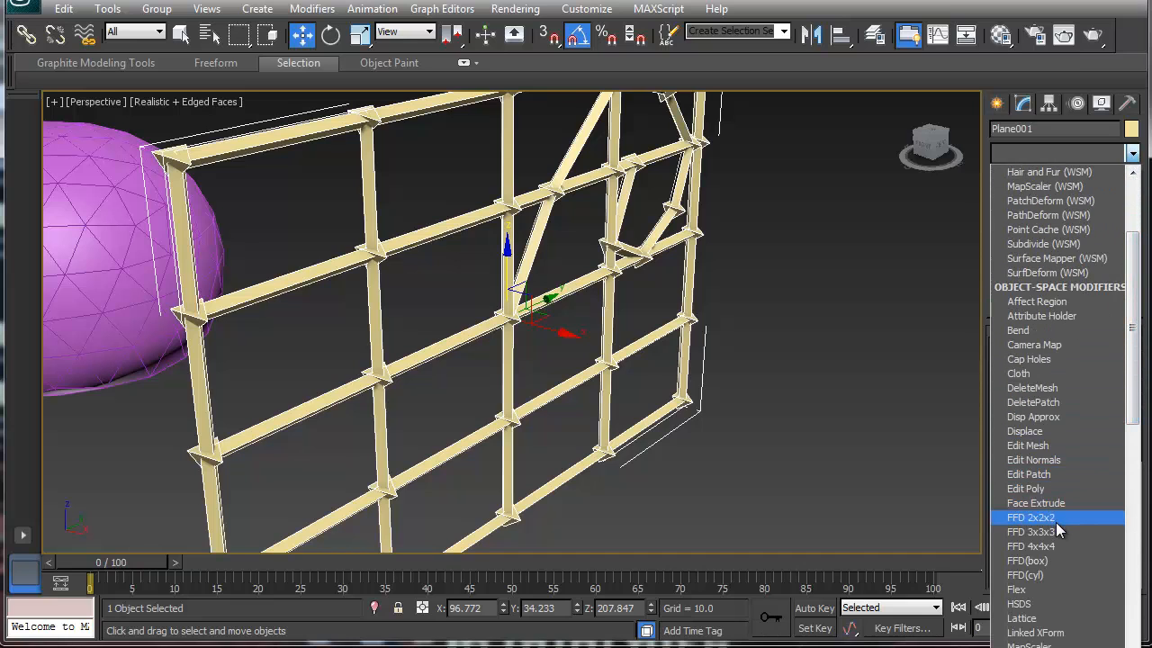
left_click(1055, 519)
scroll(612, 365, "down", 3)
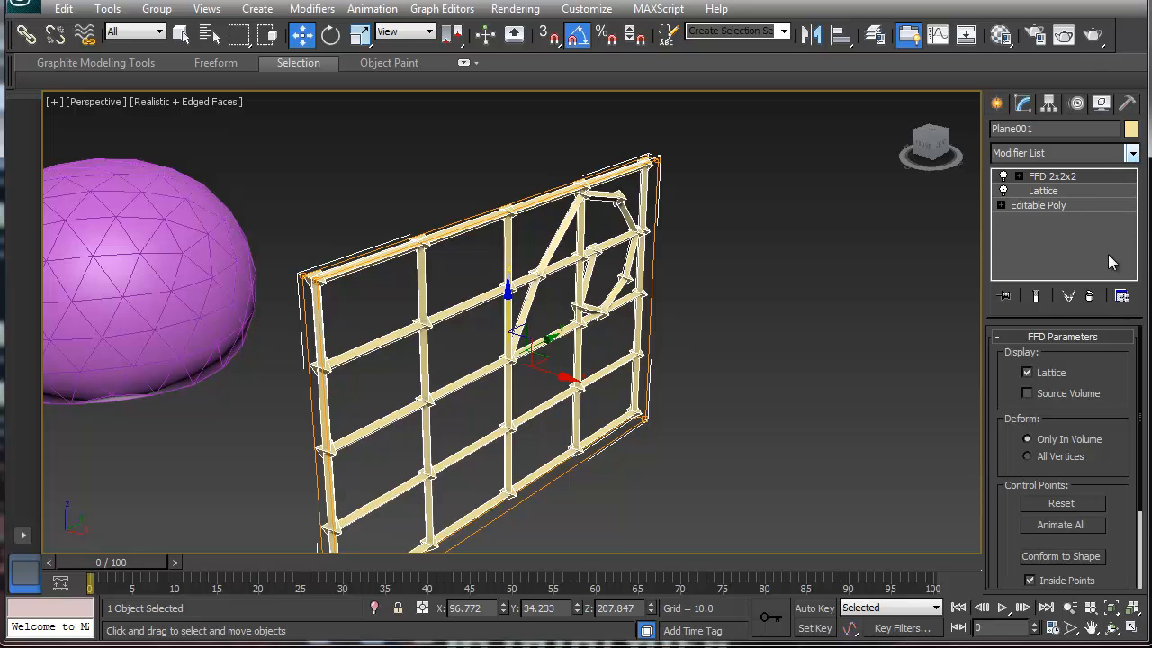
left_click(1091, 297)
- Apply an FFD 4x4x4 modifier to the lattice plane and enter its Control Points level
left_click(1133, 153)
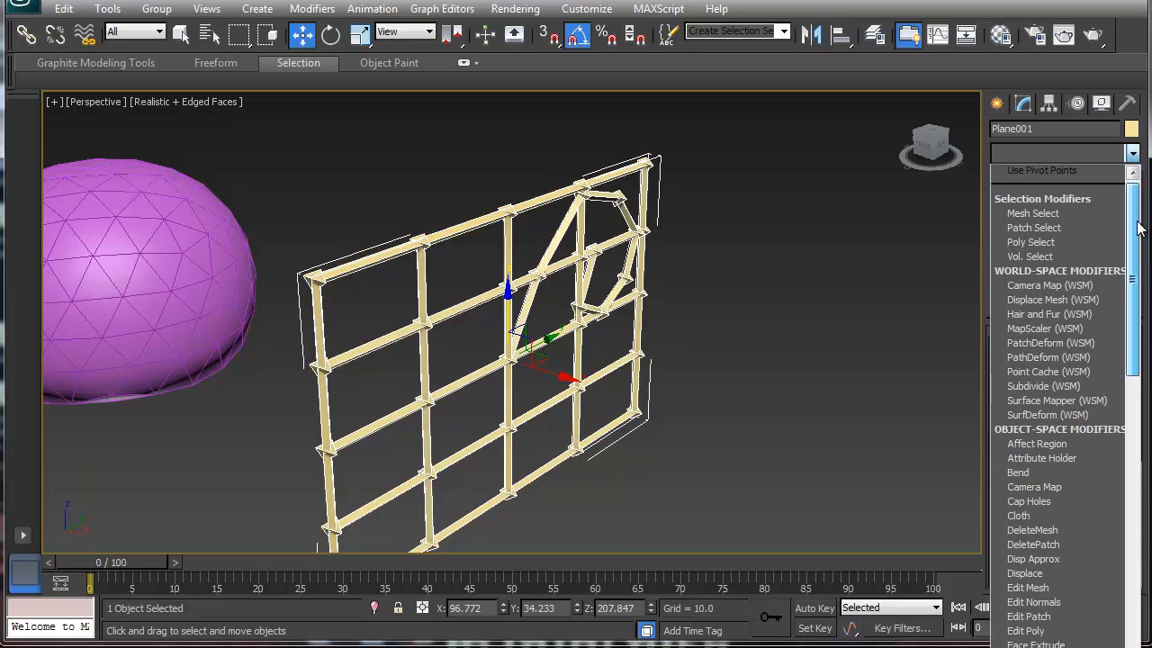
left_click_drag(1133, 180, 1134, 301)
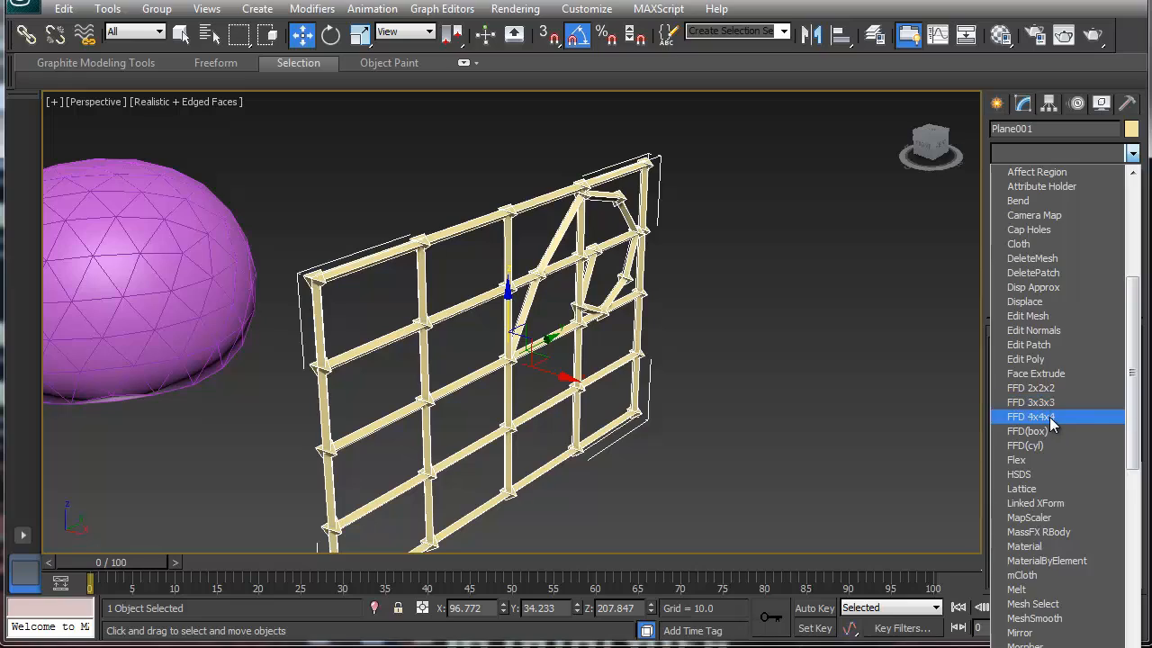
left_click(1053, 418)
middle_click_drag(545, 399, 496, 381, "alt")
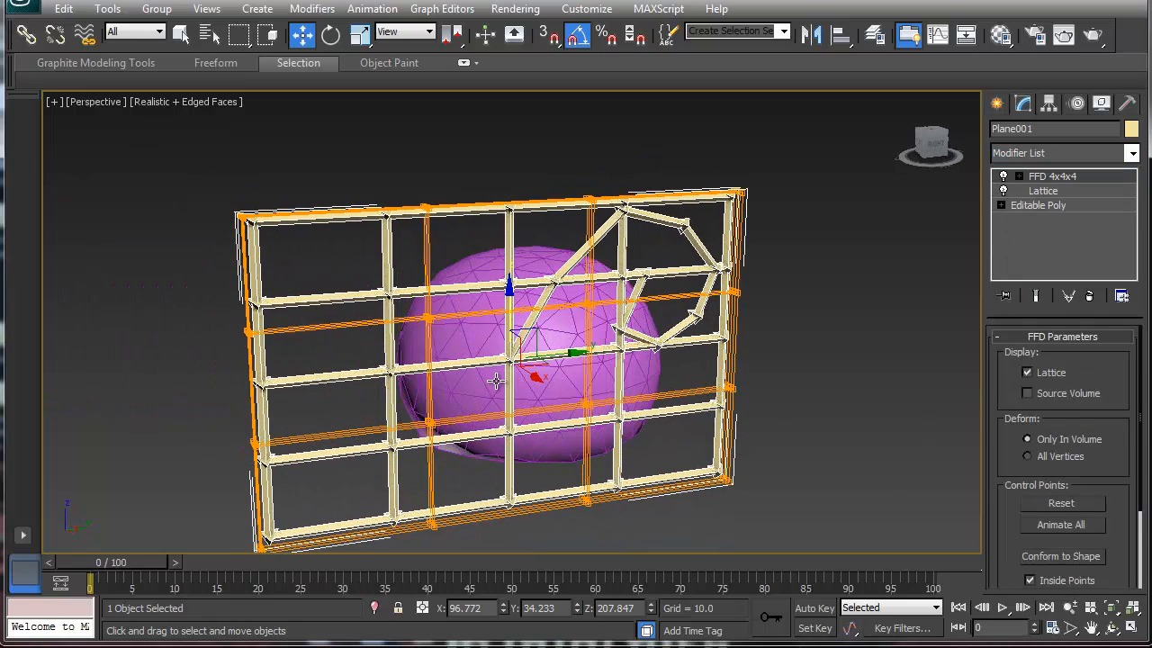
left_click(1018, 176)
left_click(1053, 192)
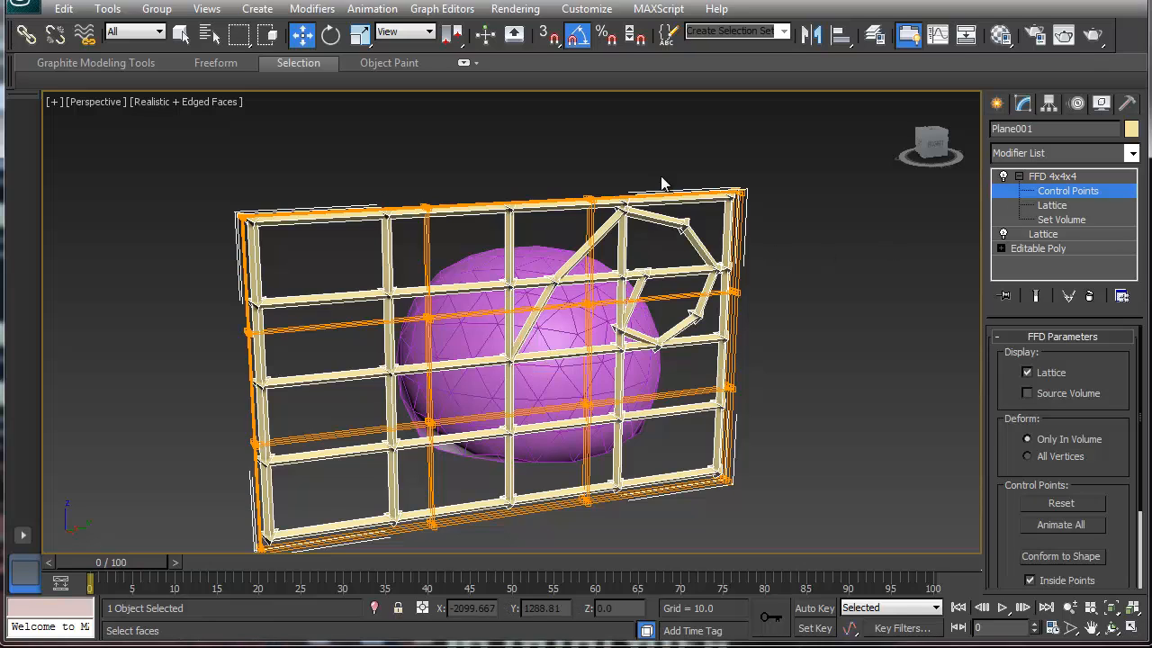
- Move the FFD control points at the upper corner nearest the cut shape inward and down, to about Y 122.7 and Z 267.1
left_click_drag(763, 227, 778, 234)
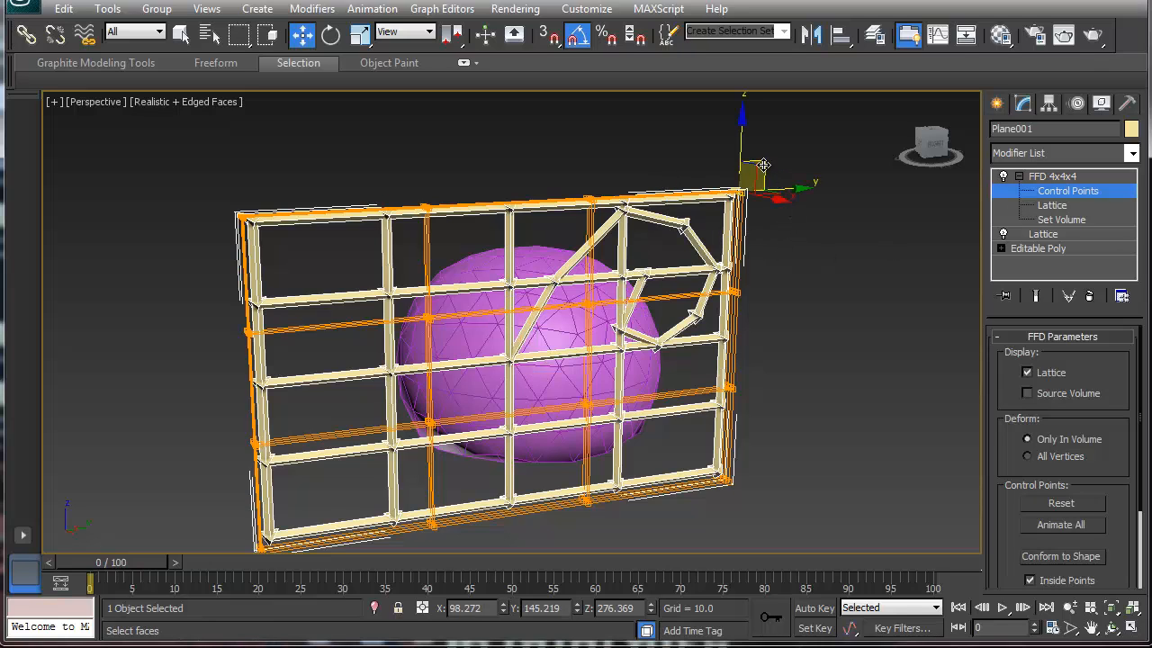
left_click_drag(762, 167, 736, 209)
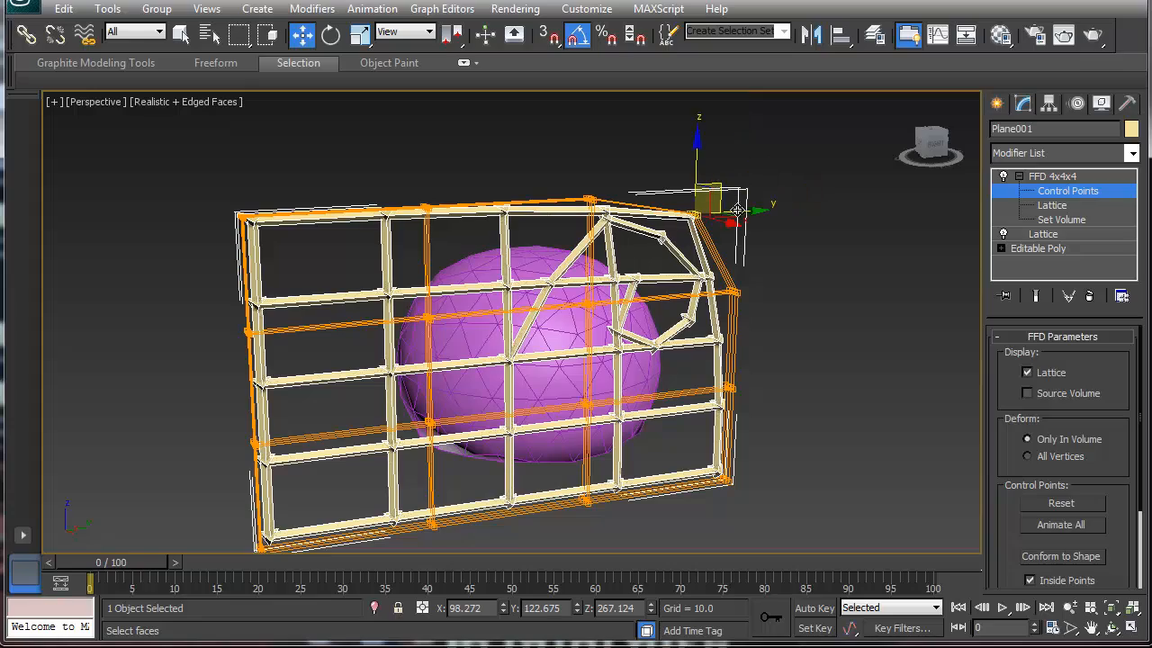
middle_click_drag(711, 294, 675, 276, "alt")
scroll(674, 278, "up", 3)
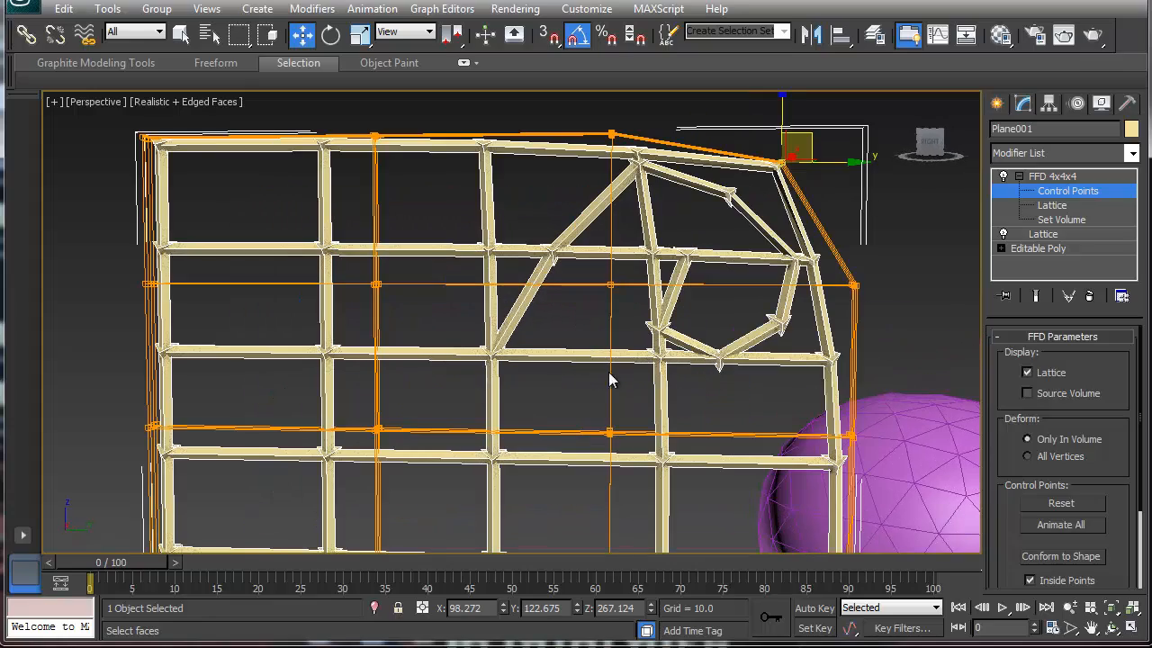
- Pull an inner column of FFD control points out of the lattice's plane to about X 153.9 and return to the modifier level
scroll(466, 327, "down", 5)
middle_click_drag(466, 327, 533, 375, "alt")
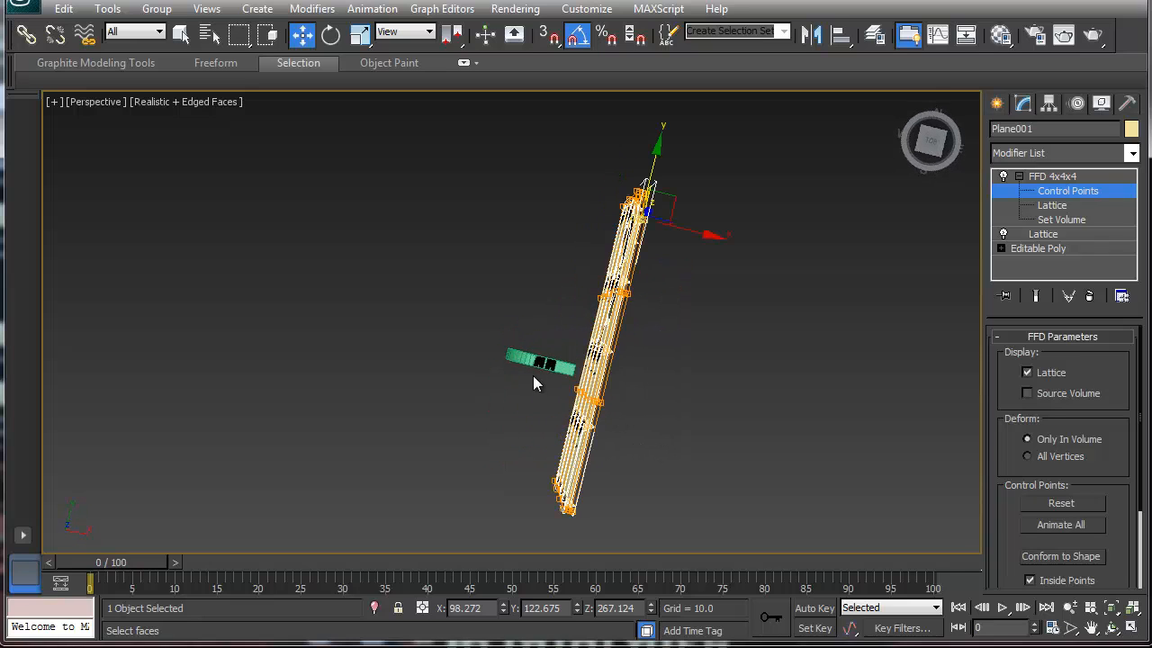
left_click_drag(535, 366, 712, 419)
middle_click_drag(712, 419, 625, 319, "alt")
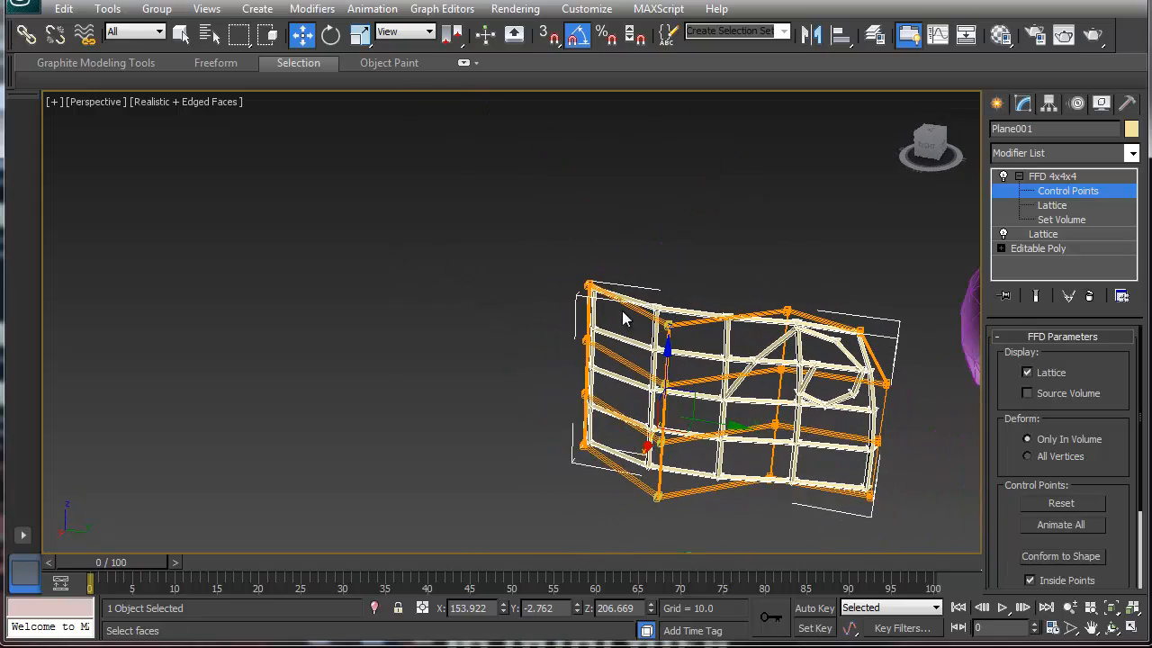
middle_click_drag(683, 342, 405, 243)
scroll(405, 243, "up", 3)
left_click(1052, 176)
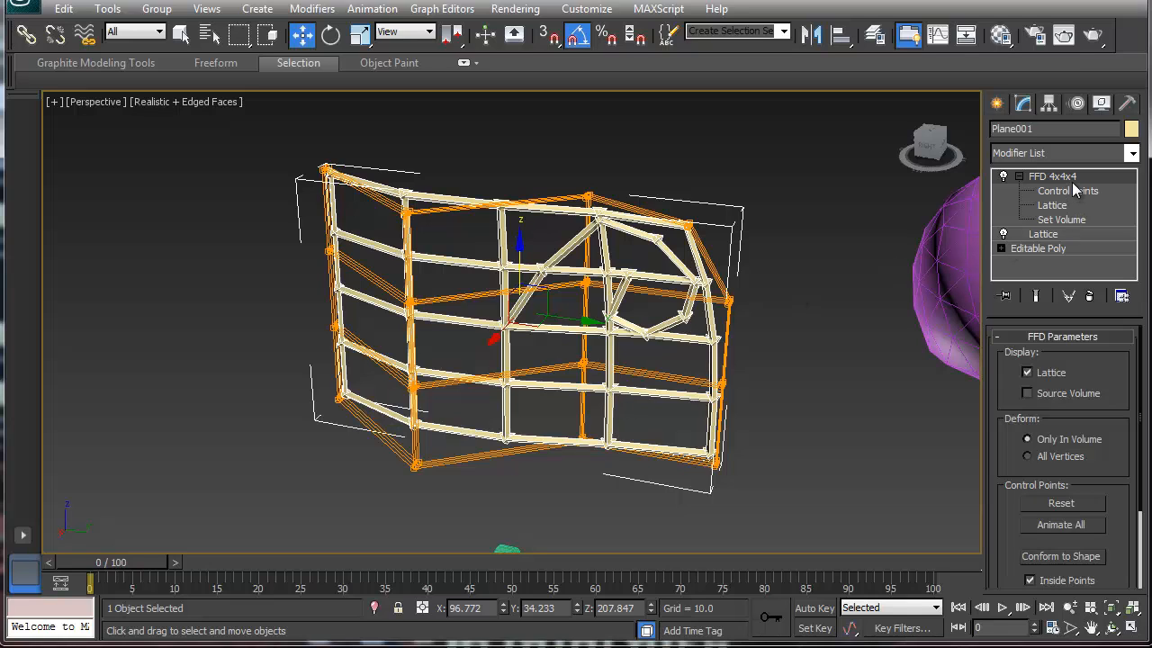
left_click(1132, 153)
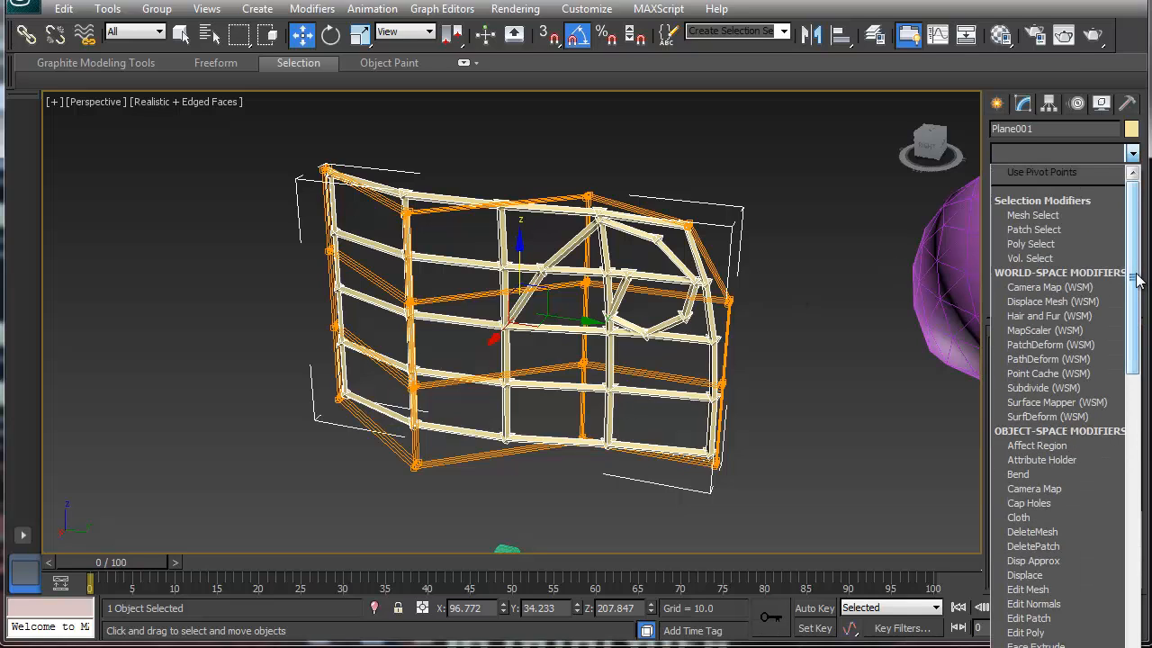
left_click_drag(1137, 281, 1135, 401)
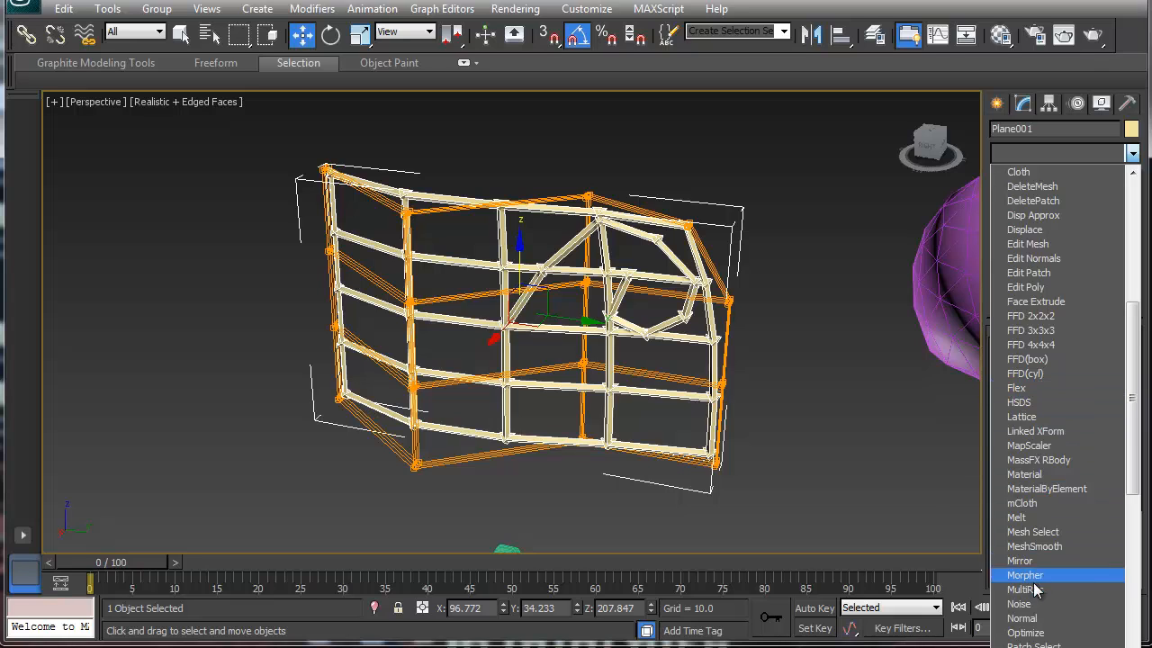
left_click(855, 326)
- Select the melted geosphere and apply a Noise modifier on top of its Melt modifier
scroll(854, 323, "down", 6)
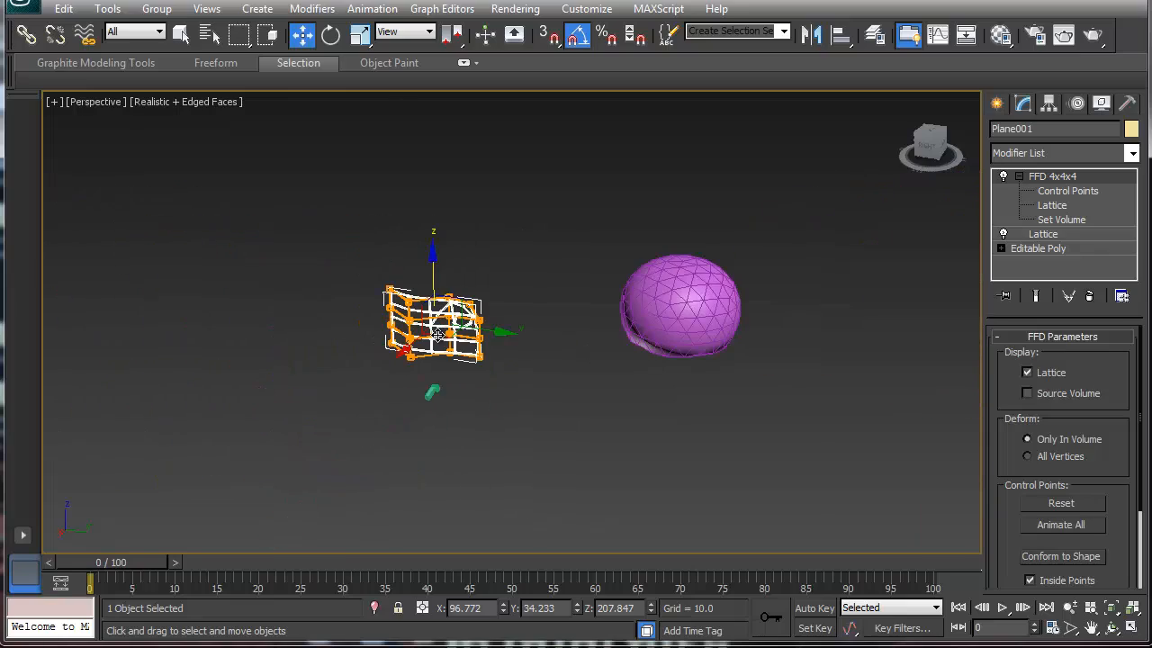
left_click(700, 287)
scroll(540, 324, "up", 6)
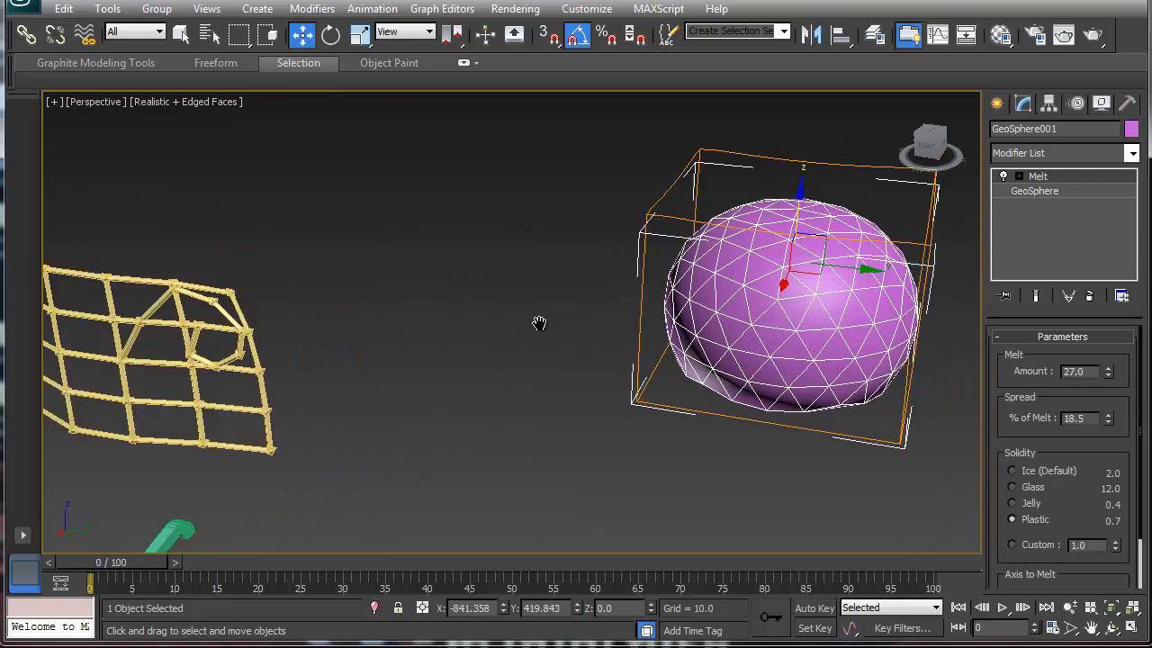
middle_click_drag(688, 331, 594, 348)
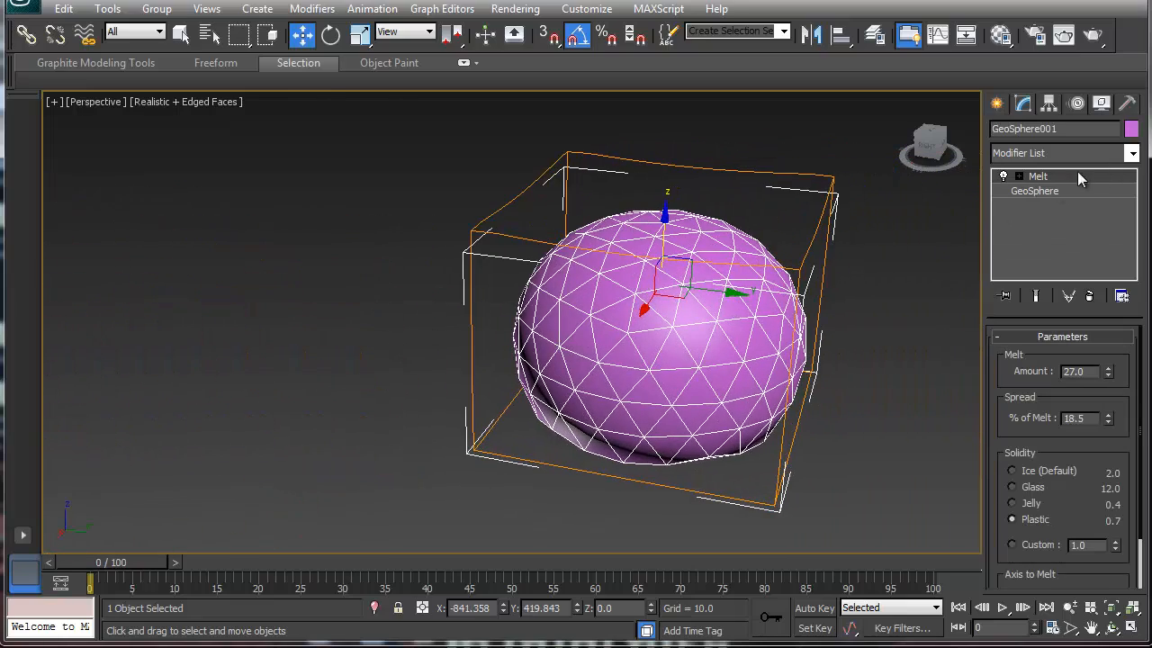
left_click(1127, 154)
scroll(1073, 416, "down", 5)
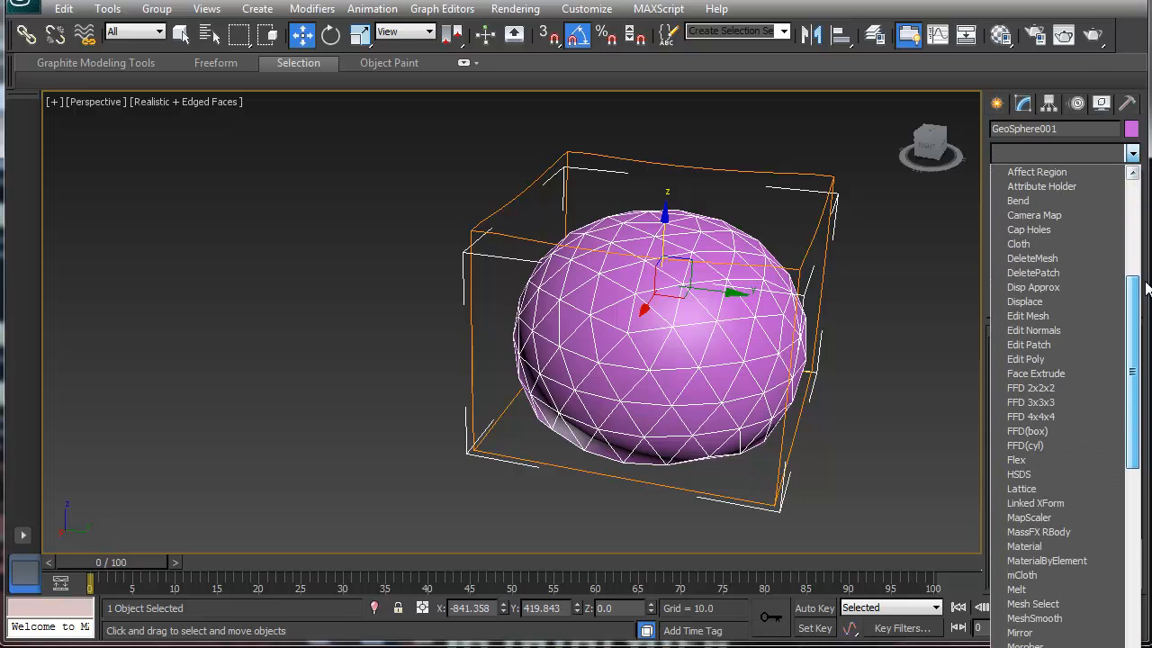
scroll(1048, 502, "down", 3)
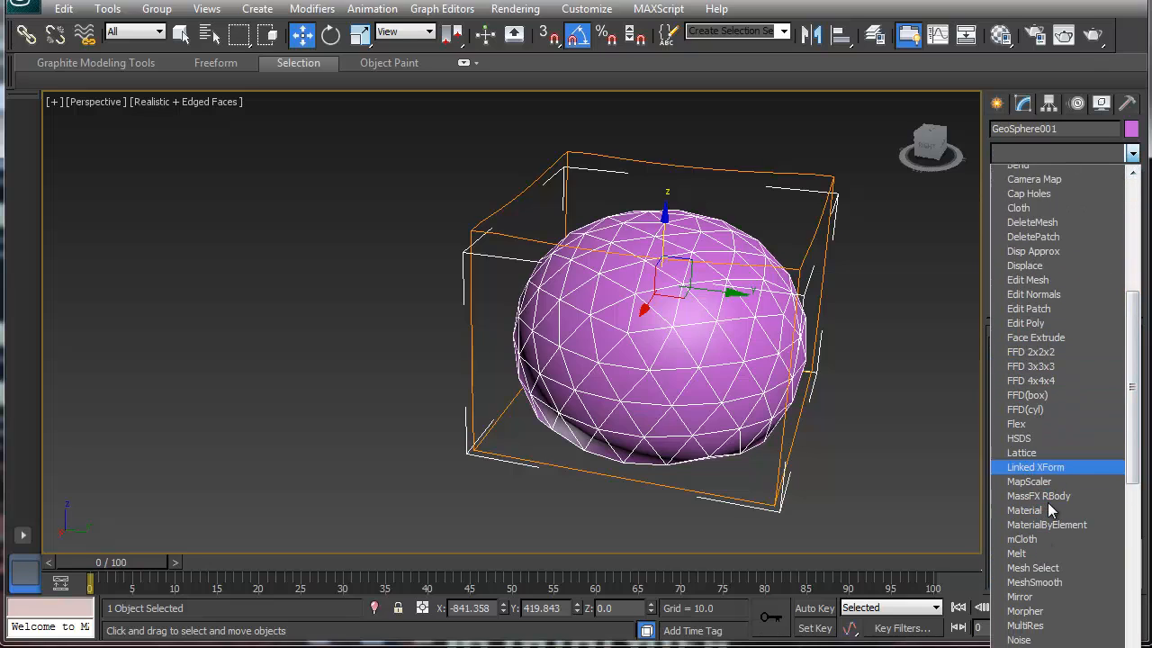
scroll(1044, 522, "down", 1)
left_click(1031, 549)
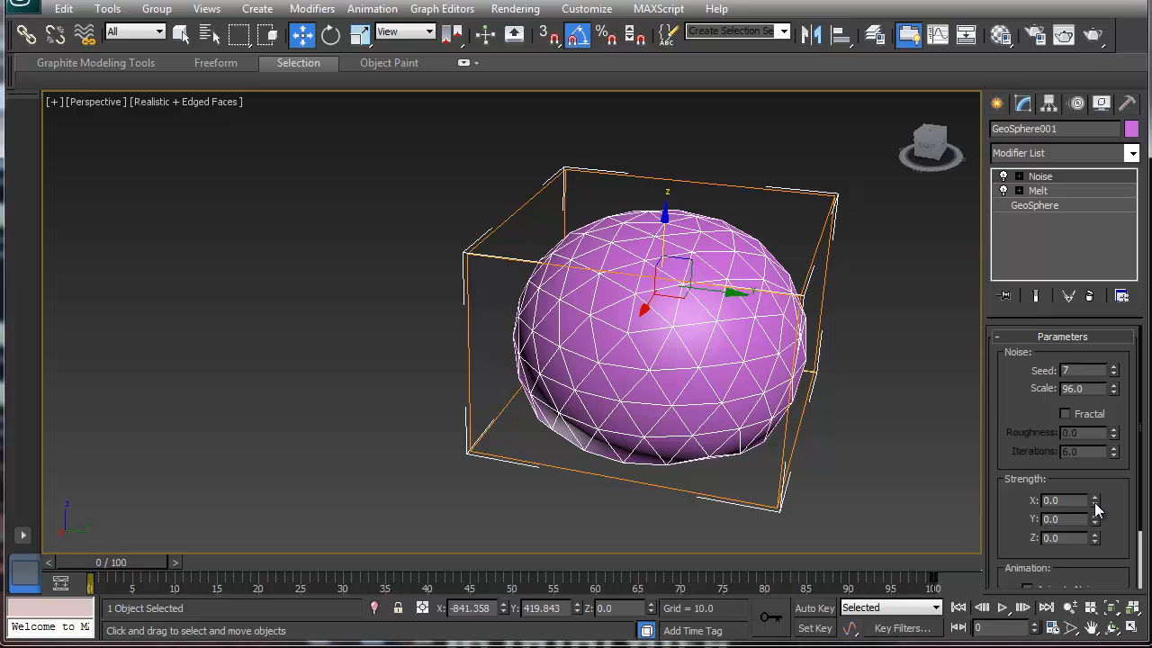
- Set the geosphere's noise scale to 24 and its strength to 25 along X, Y and Z
left_click_drag(1094, 500, 1056, 248)
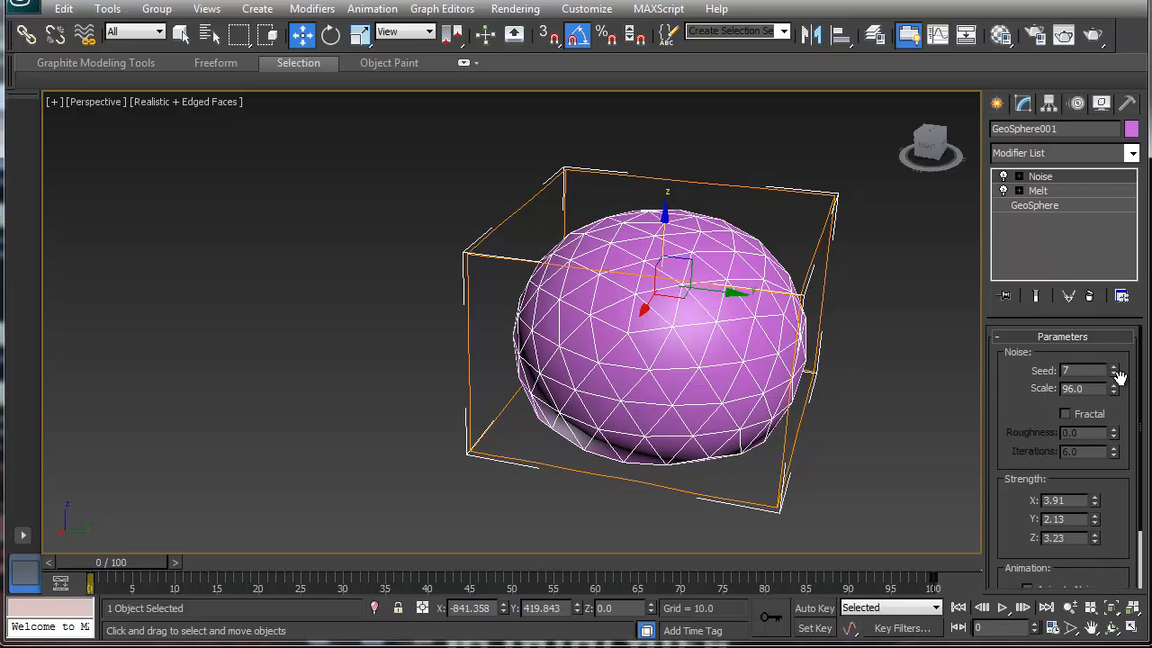
left_click_drag(1114, 392, 1104, 452)
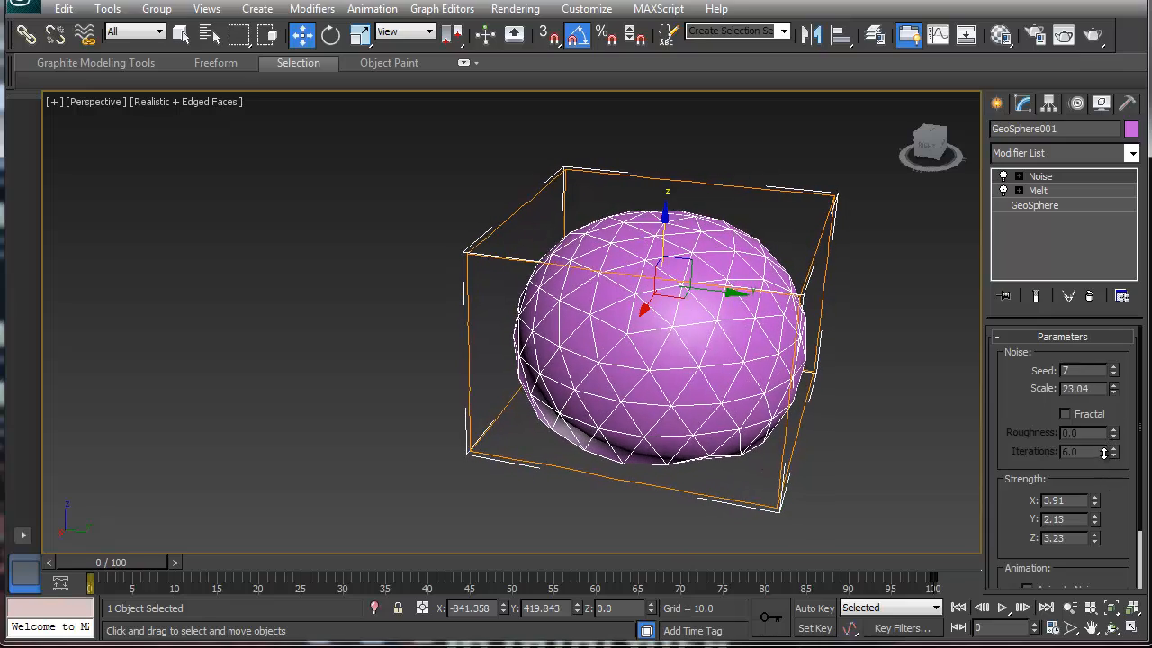
left_click_drag(1074, 503, 1024, 496)
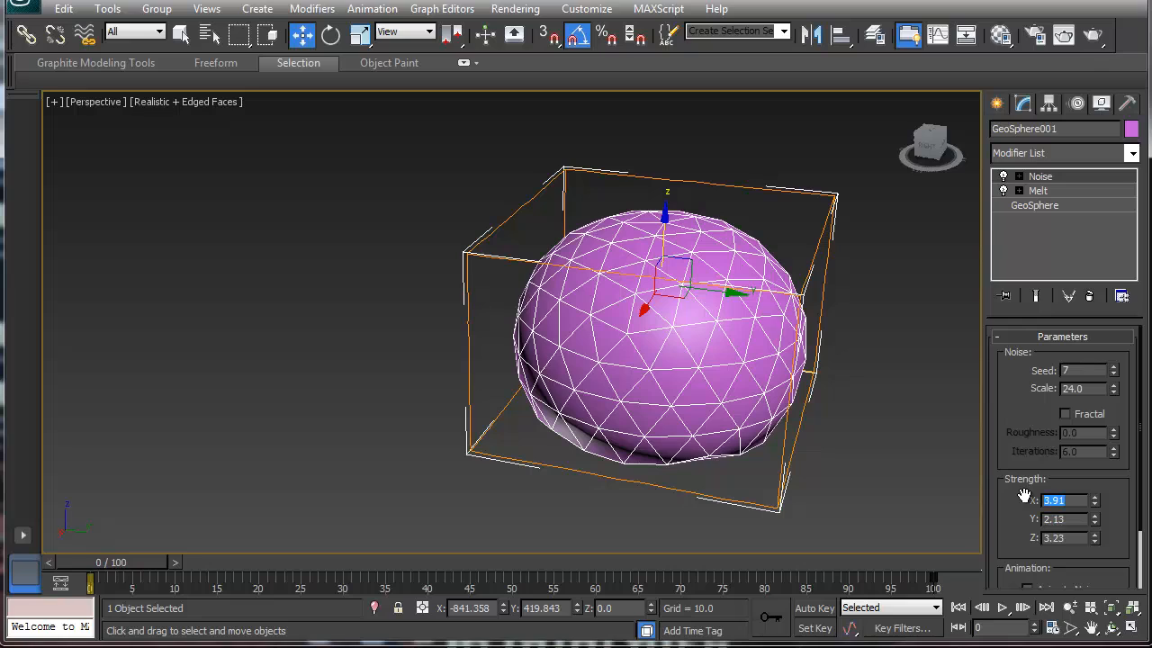
type("25")
key("Tab")
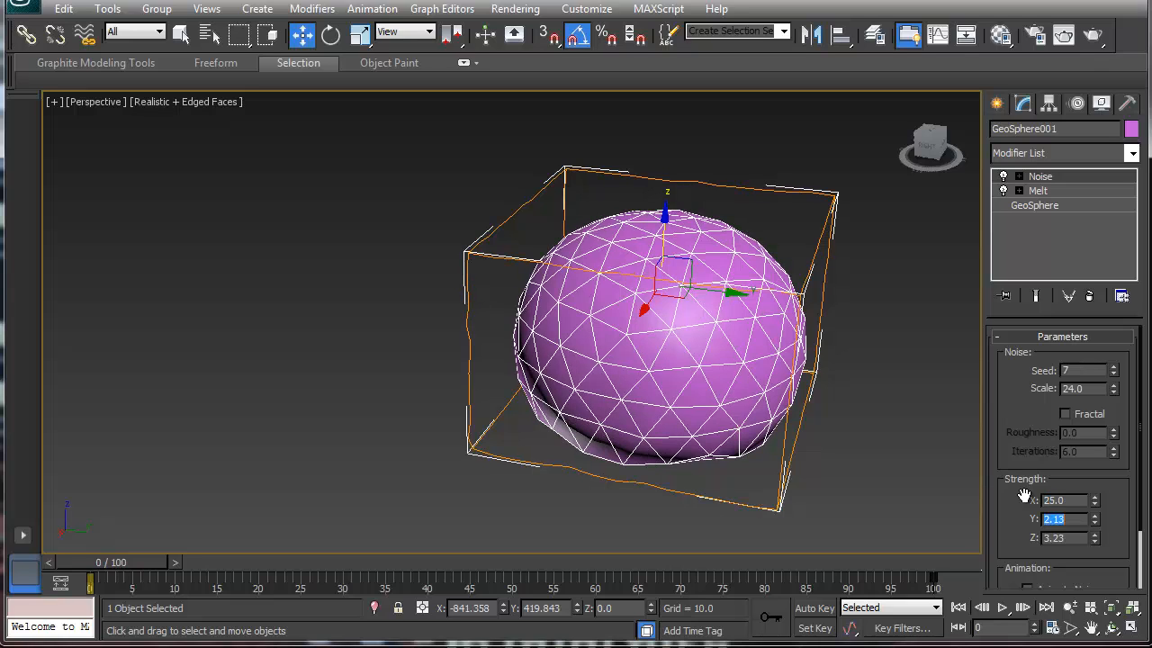
type("25")
key("Tab")
type("25")
key("Tab")
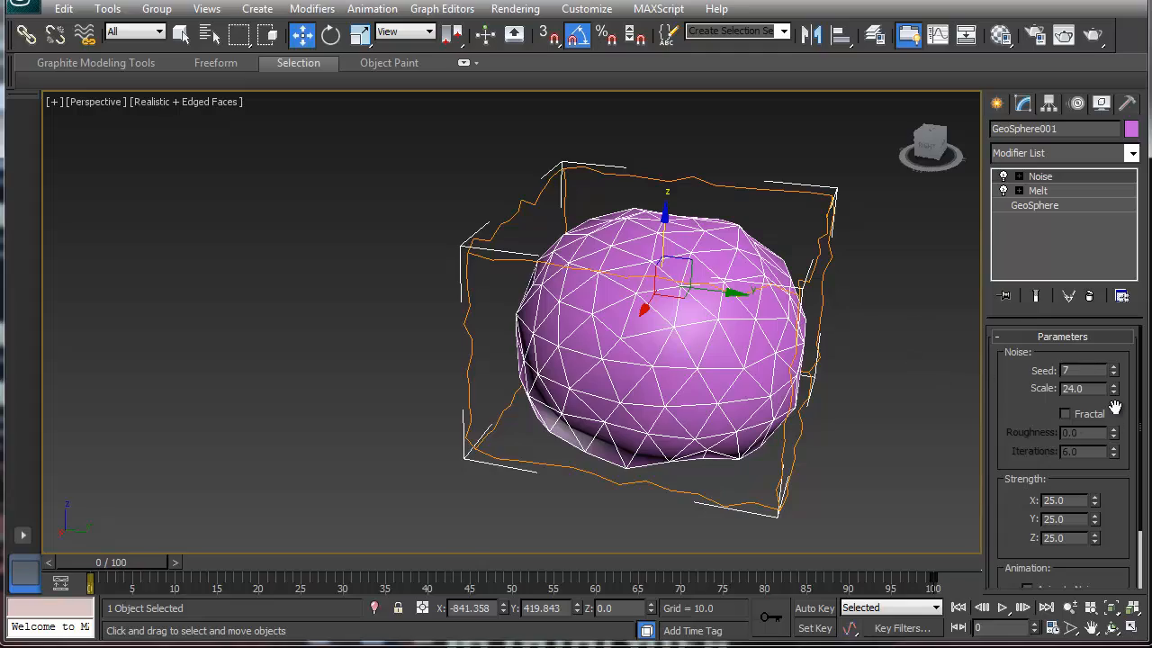
- Set the geosphere's noise scale to 18.24 and enable fractal noise with roughness 0.93 and iterations 6.96
left_click_drag(1116, 391, 1109, 259)
left_click(1066, 413)
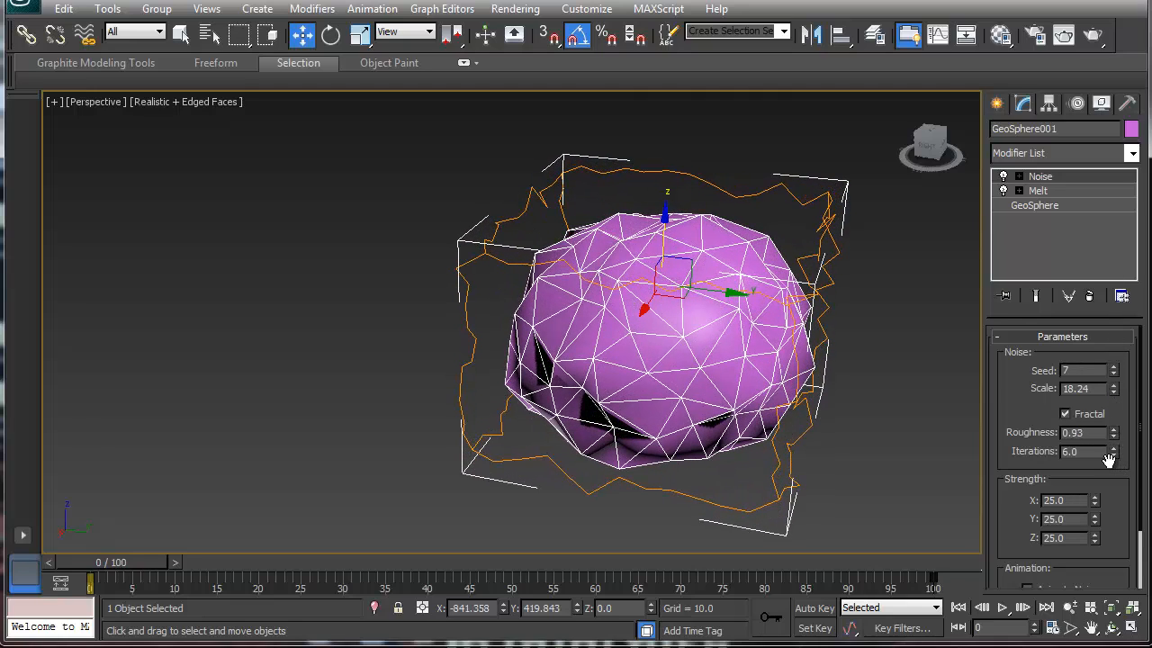
left_click_drag(1114, 452, 1115, 377)
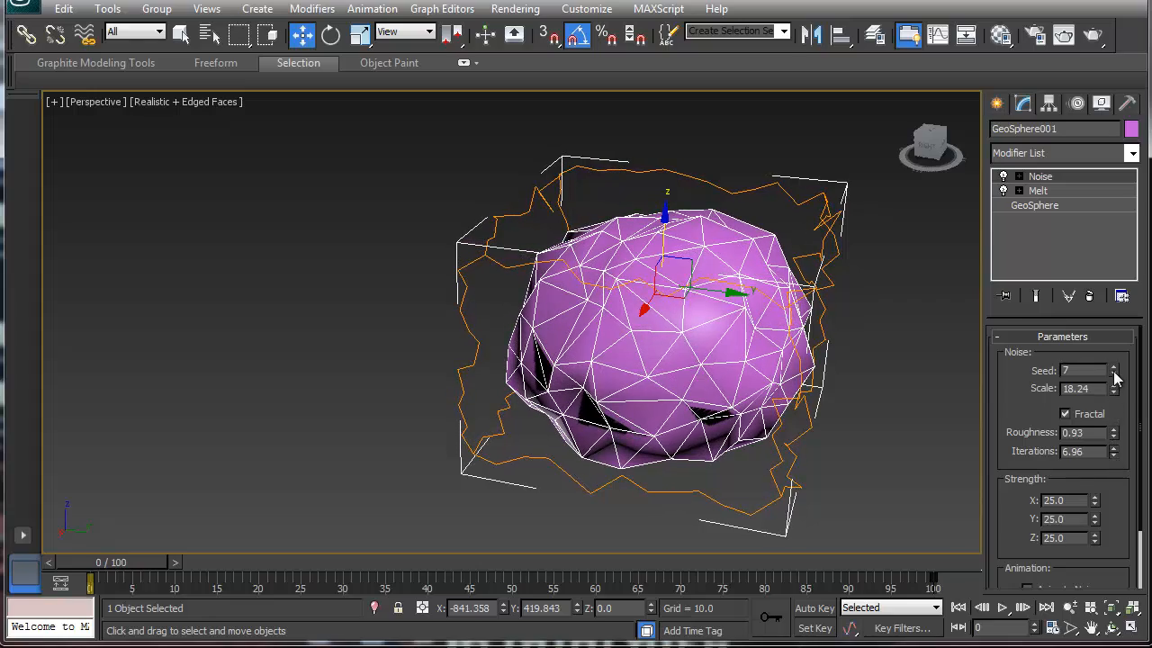
middle_click_drag(733, 364, 386, 322)
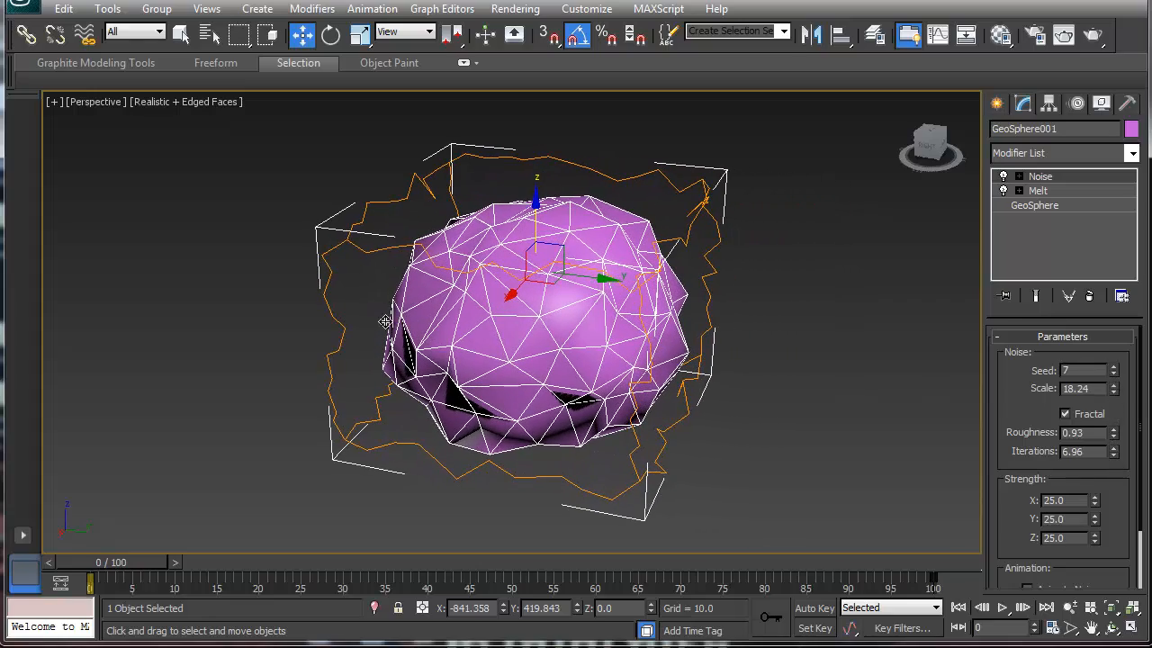
left_click(1134, 153)
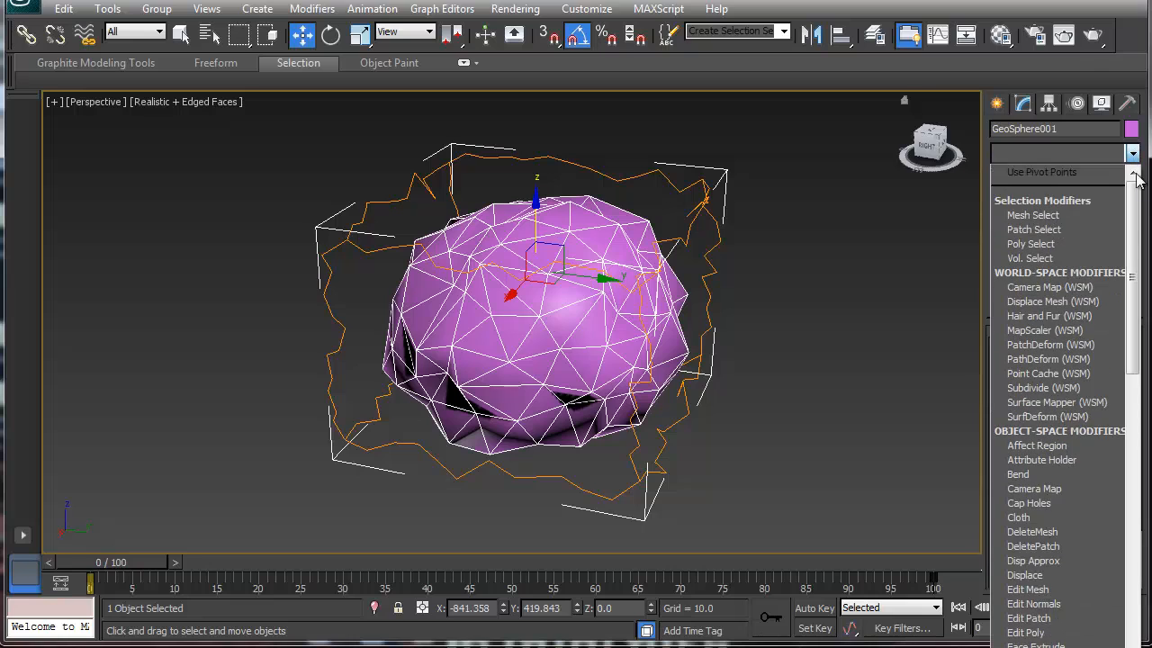
left_click_drag(1141, 225, 1116, 421)
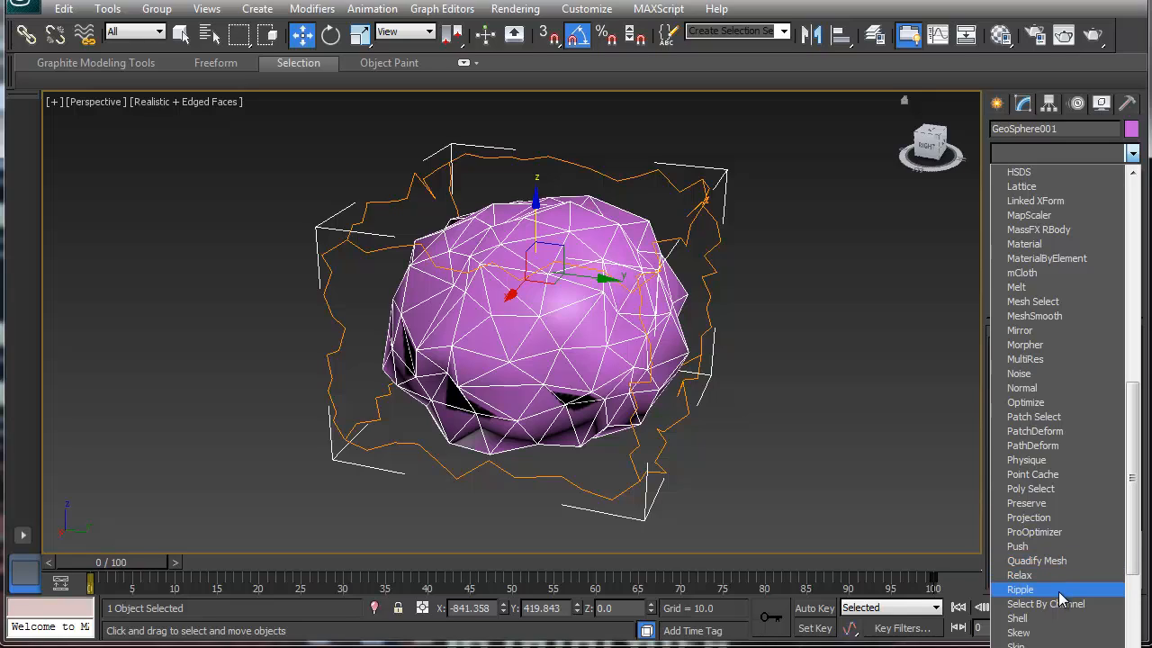
left_click(879, 457)
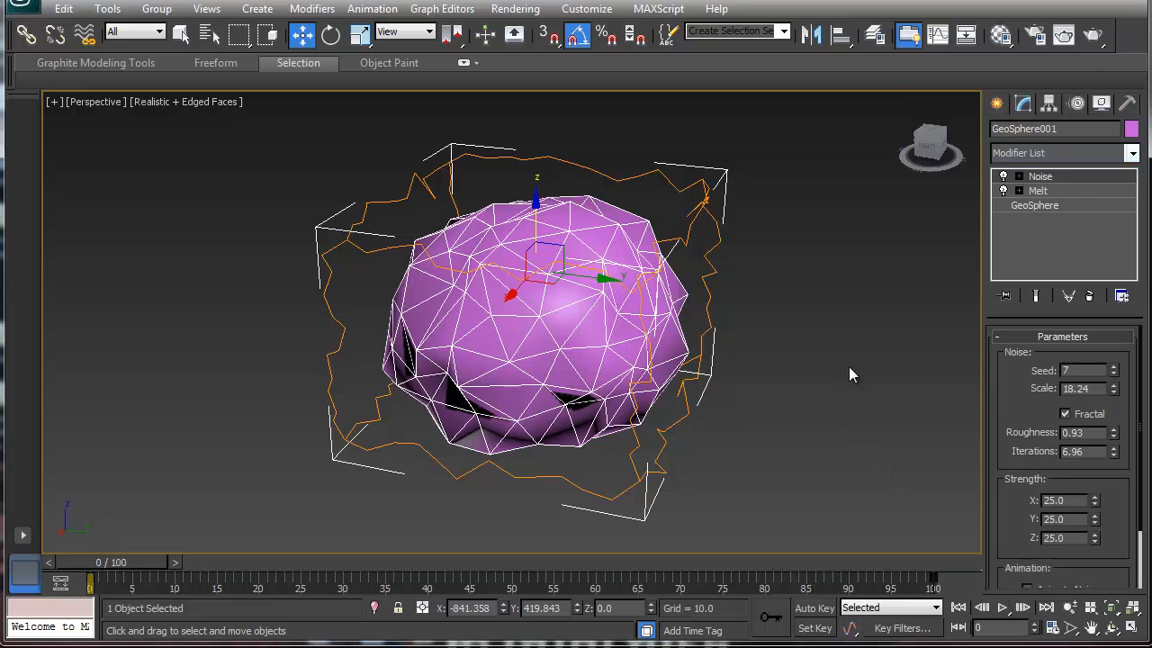
- Draw a cylinder beside the geosphere with a radius of about 75.6 and a height of about 197.8
middle_click_drag(758, 349, 557, 356)
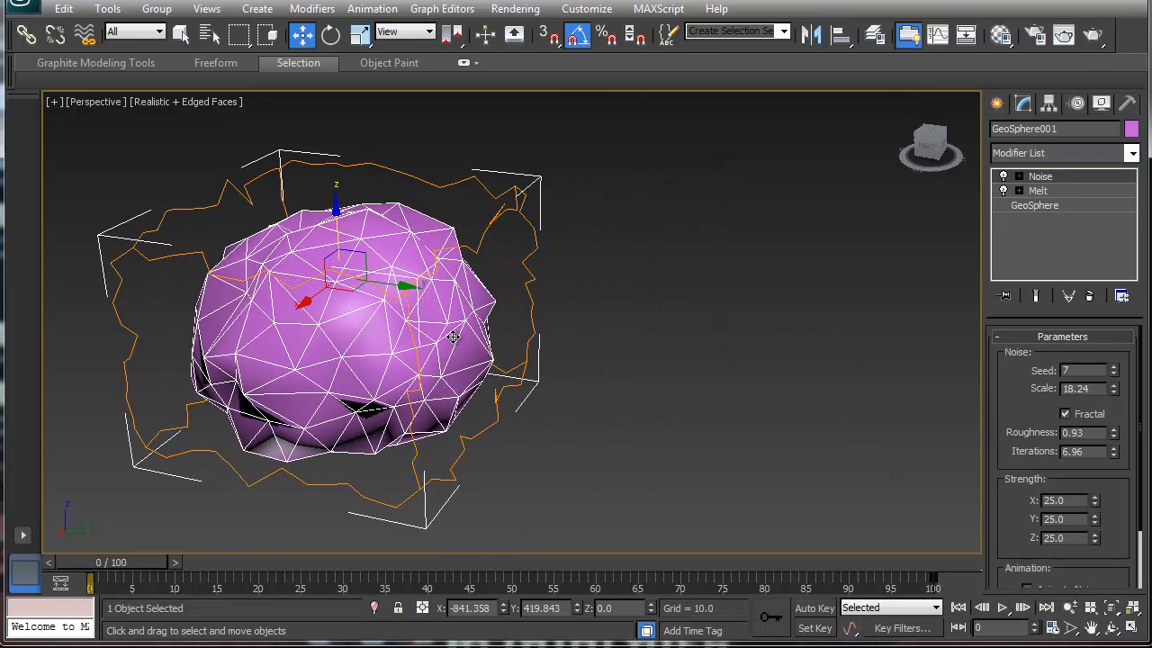
left_click(997, 103)
left_click(1029, 219)
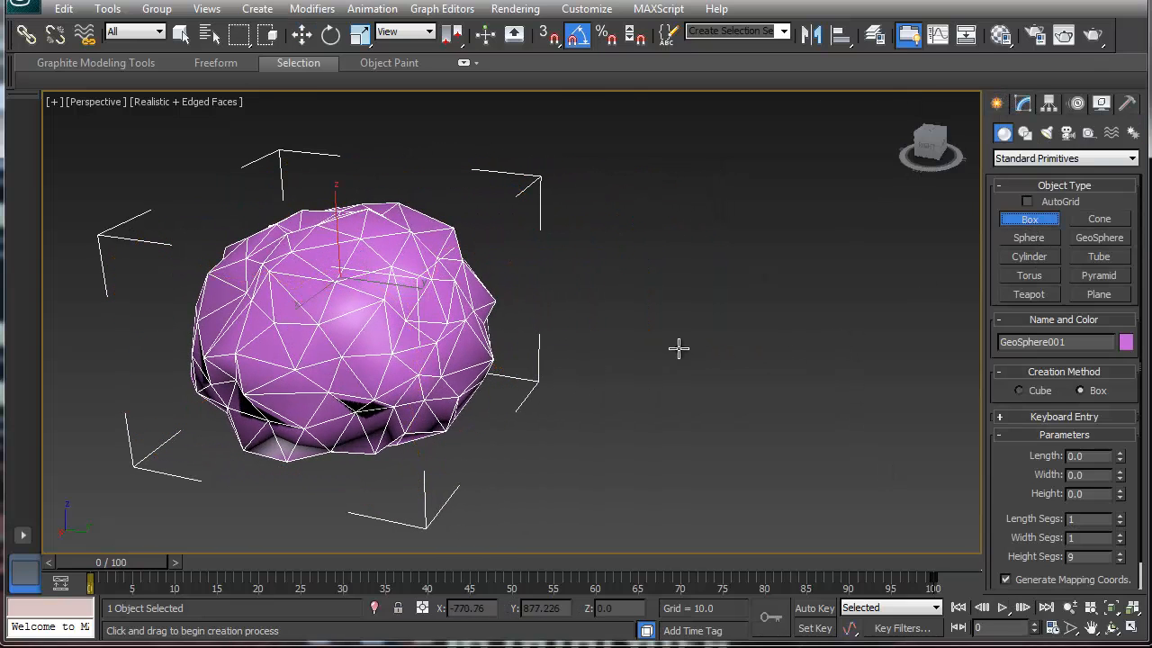
left_click(1033, 256)
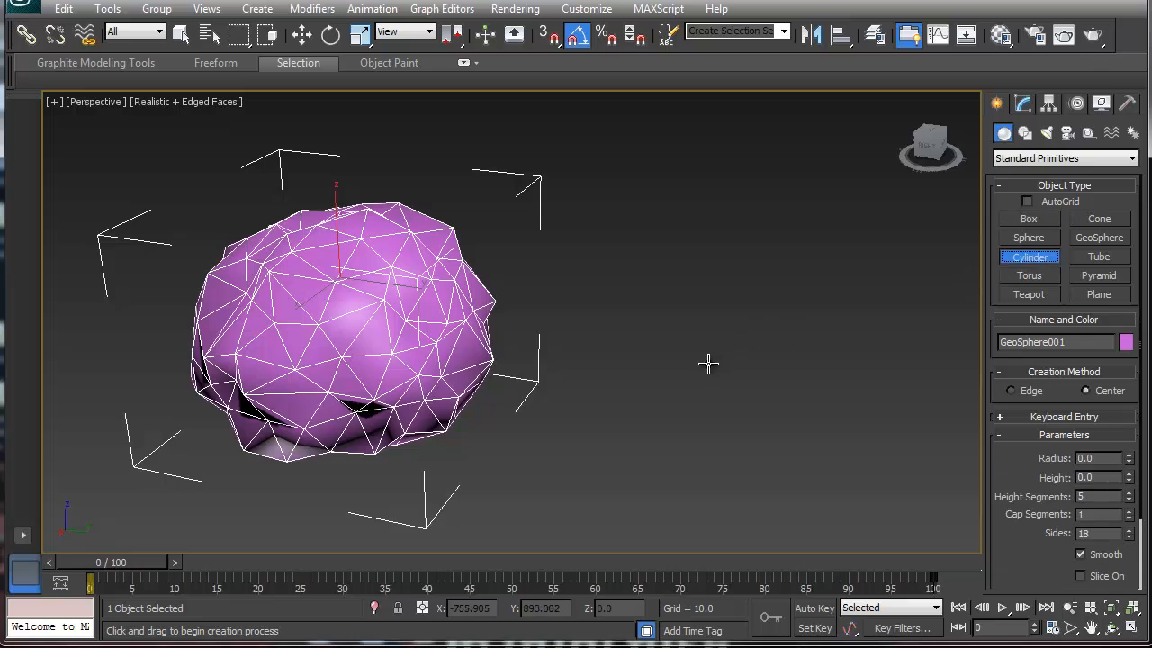
left_click_drag(676, 407, 722, 452)
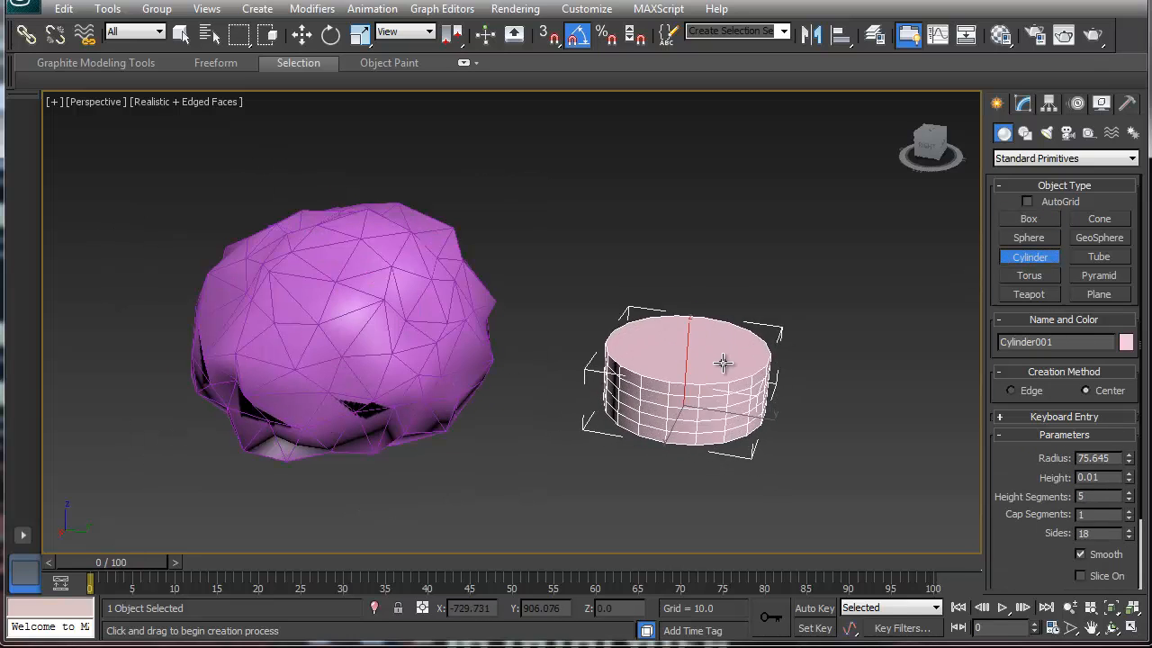
left_click(747, 222)
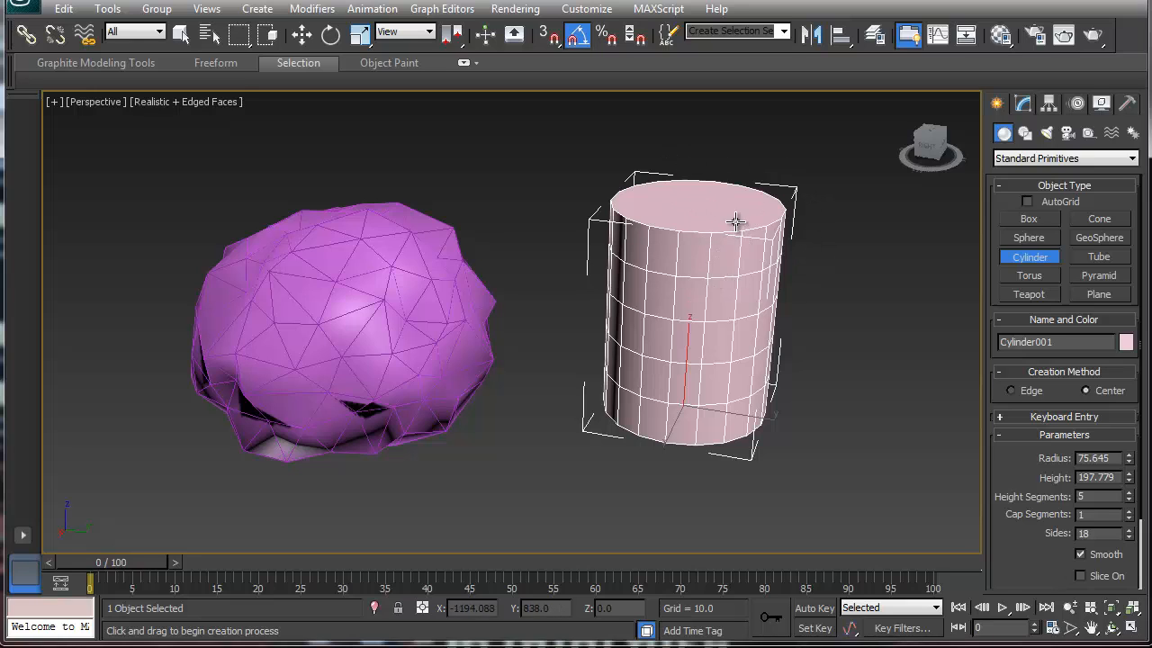
- Convert the cylinder to an Editable Poly, delete its top cap polygon and leave polygon level
left_click(1024, 104)
right_click(1029, 177)
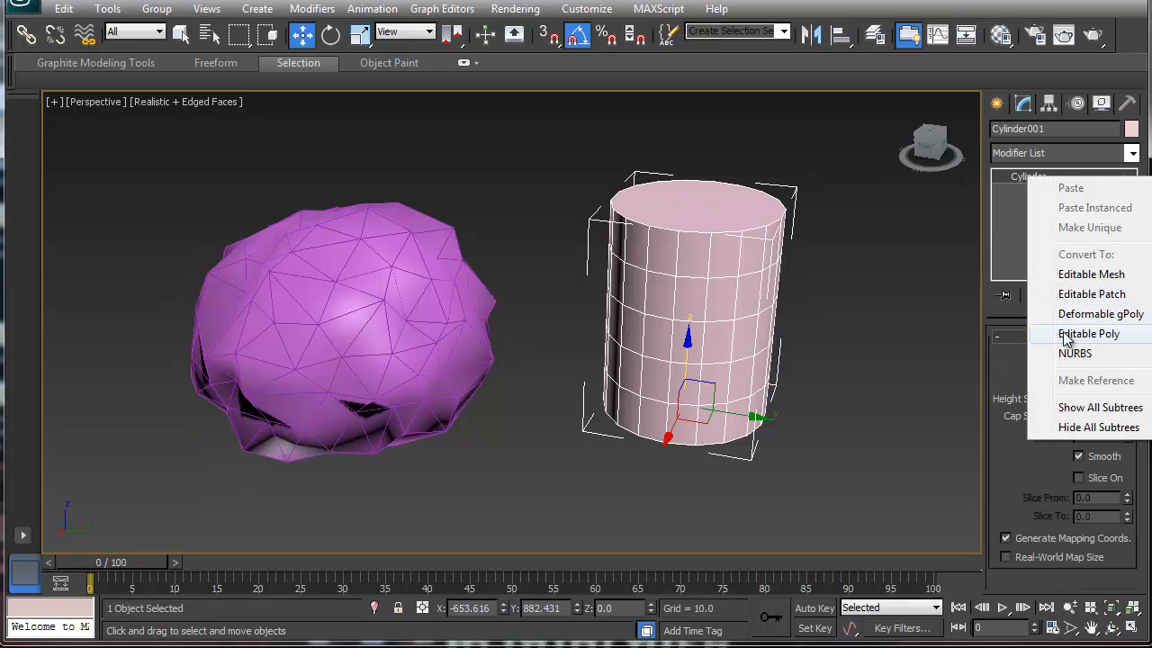
left_click(998, 334)
left_click(1081, 358)
left_click(728, 214)
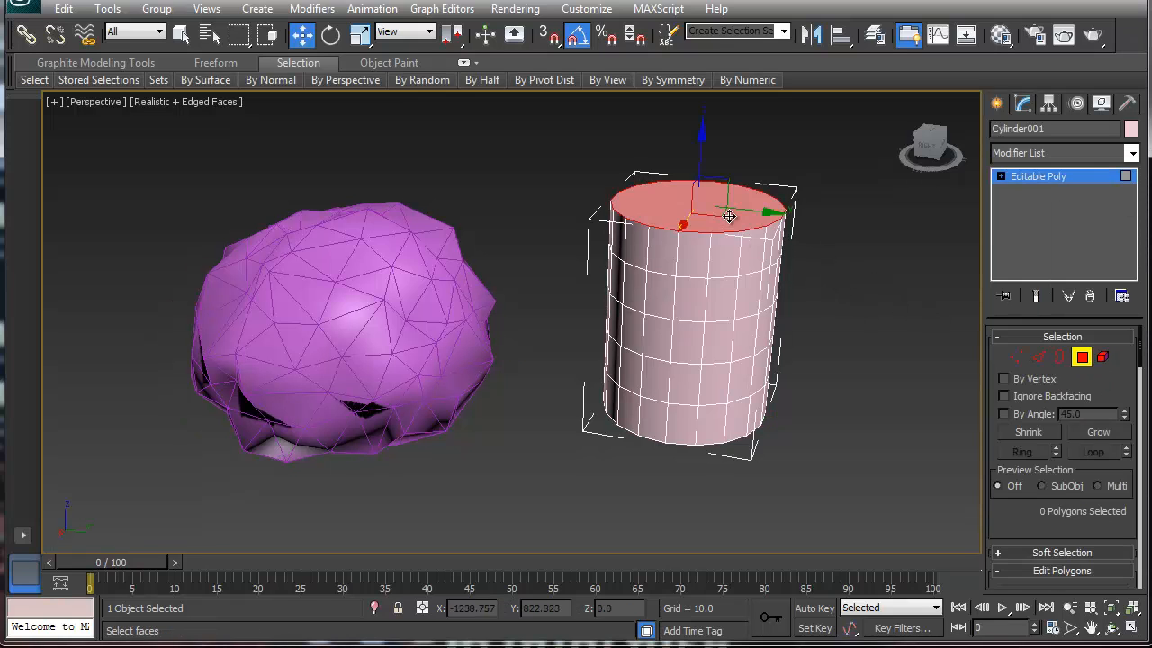
key("Delete")
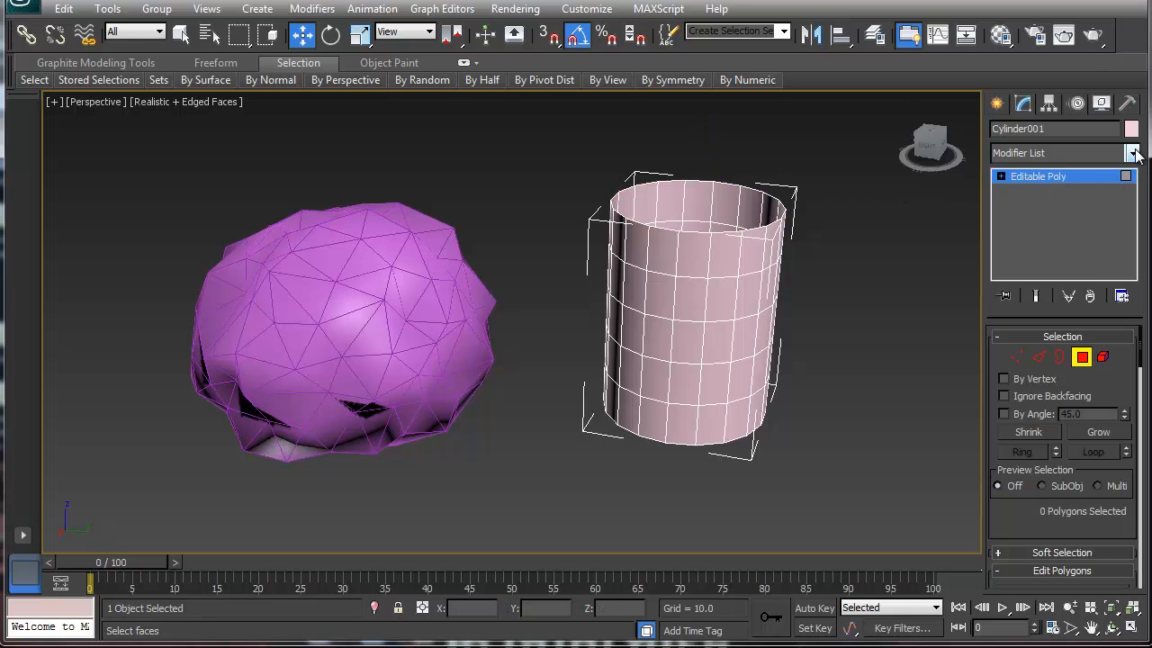
left_click(1103, 178)
- Apply a Shell modifier to the open cylinder and set its inner amount to 5.75
left_click(1132, 153)
left_click_drag(1133, 197, 1133, 486)
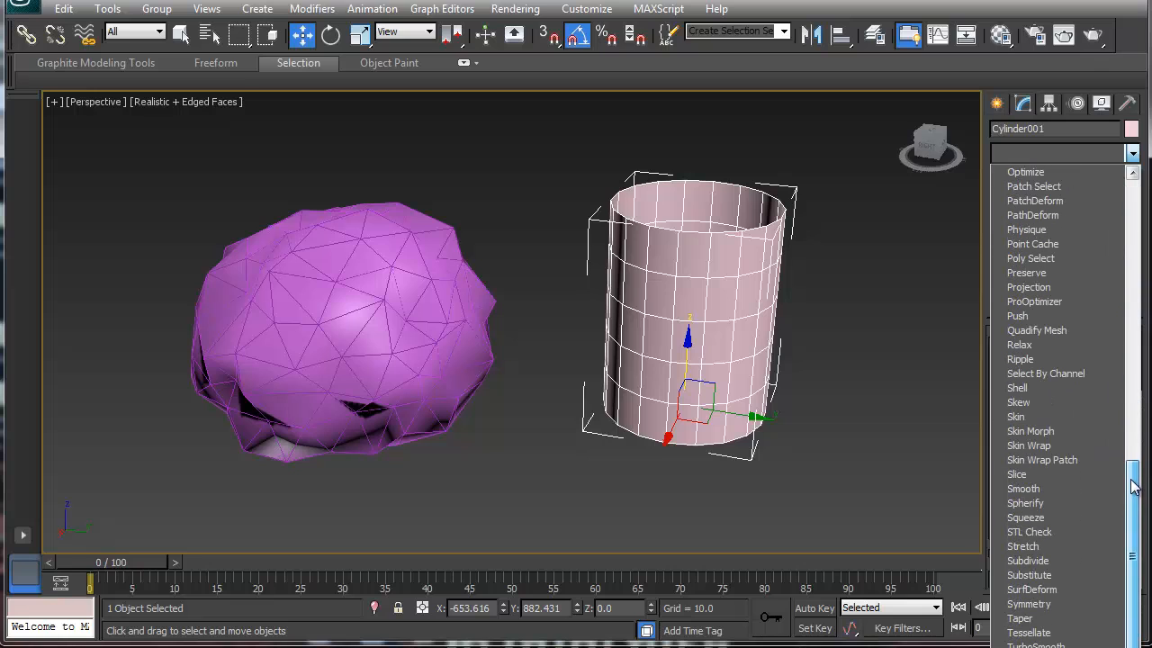
left_click(1057, 386)
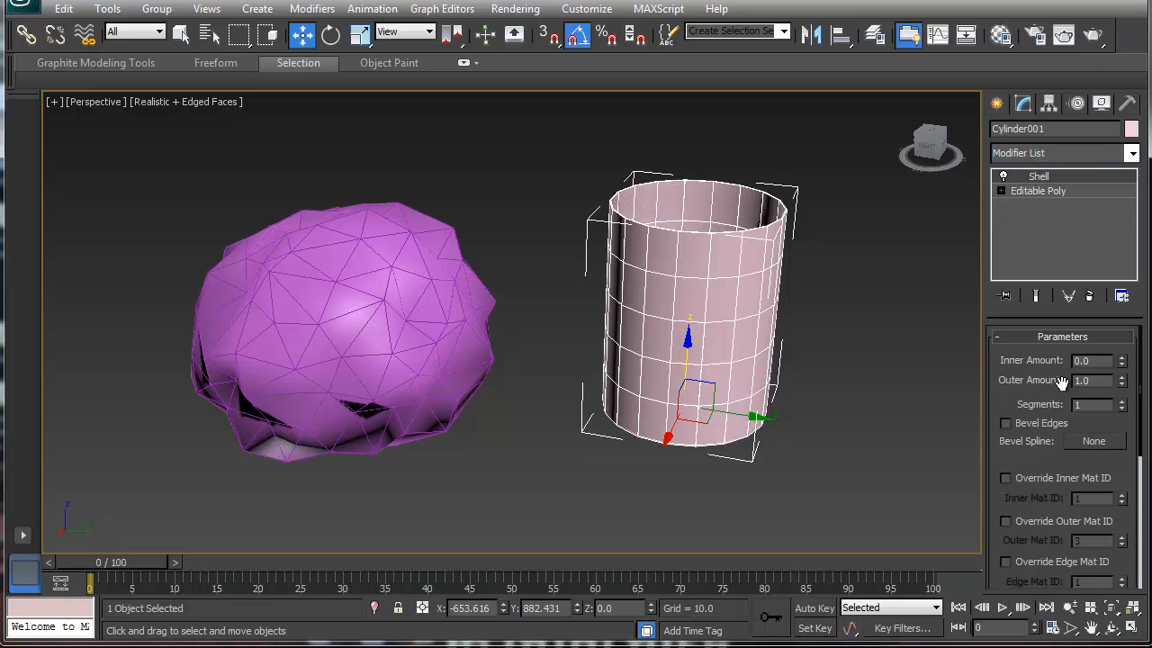
left_click_drag(1124, 362, 1127, 243)
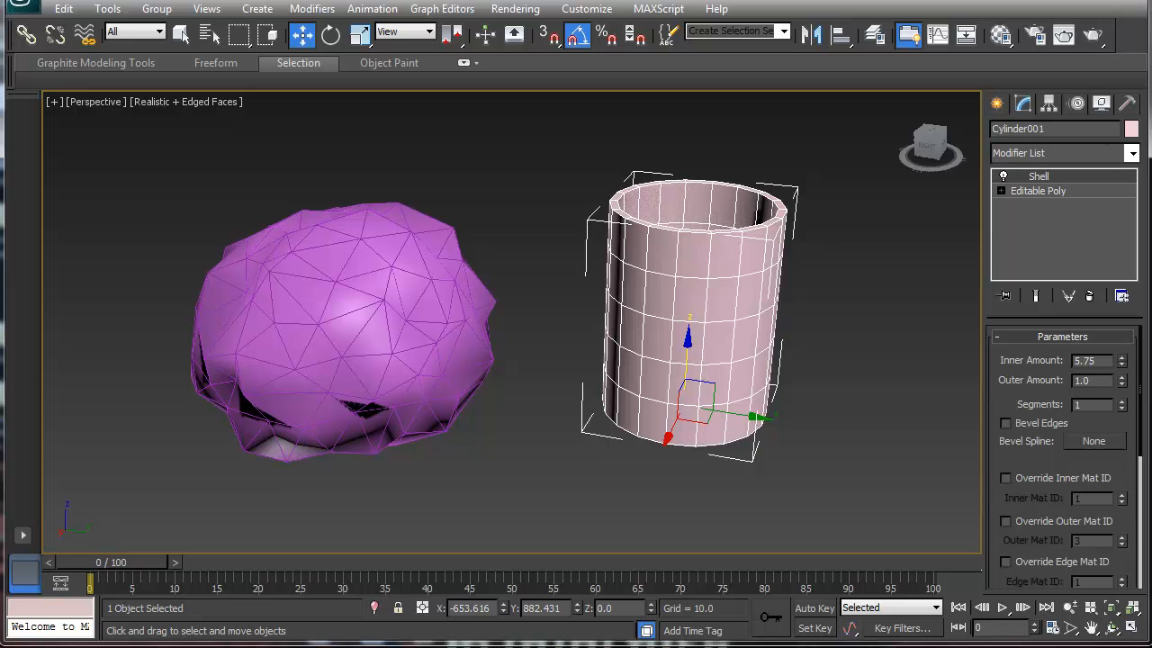
- Inspect the cylinder's wall thickness in see-through display and return it to solid shading
middle_click_drag(743, 296, 532, 285, "alt")
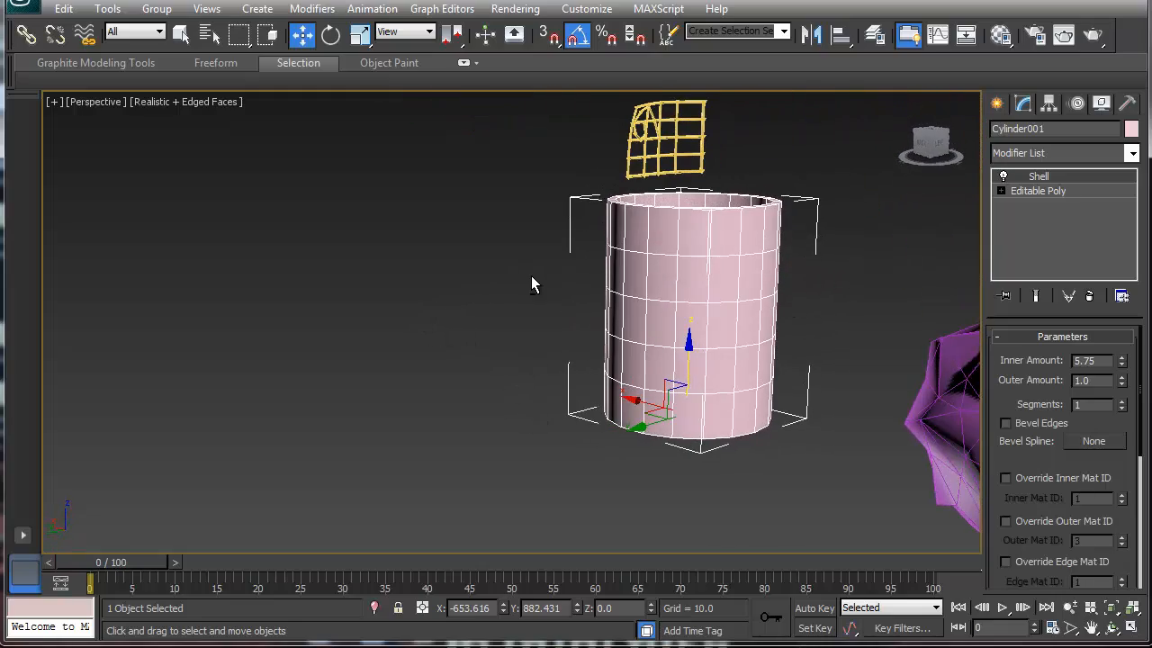
key("alt+x")
middle_click_drag(574, 355, 664, 360, "alt")
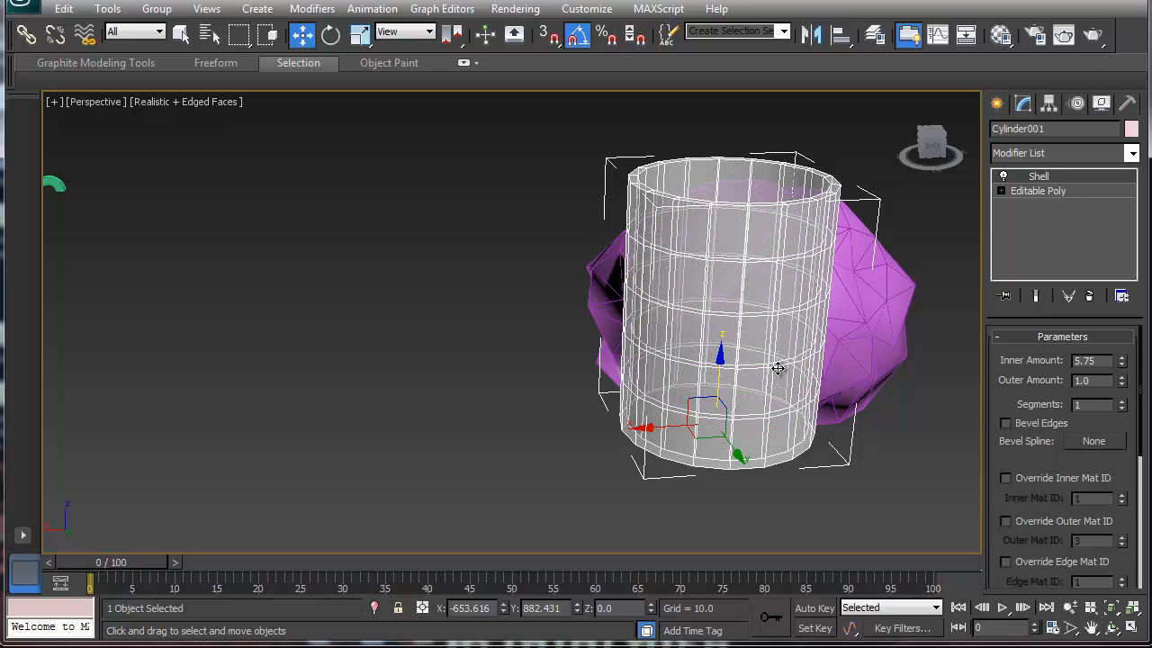
key("alt+x")
middle_click_drag(777, 368, 691, 363, "alt")
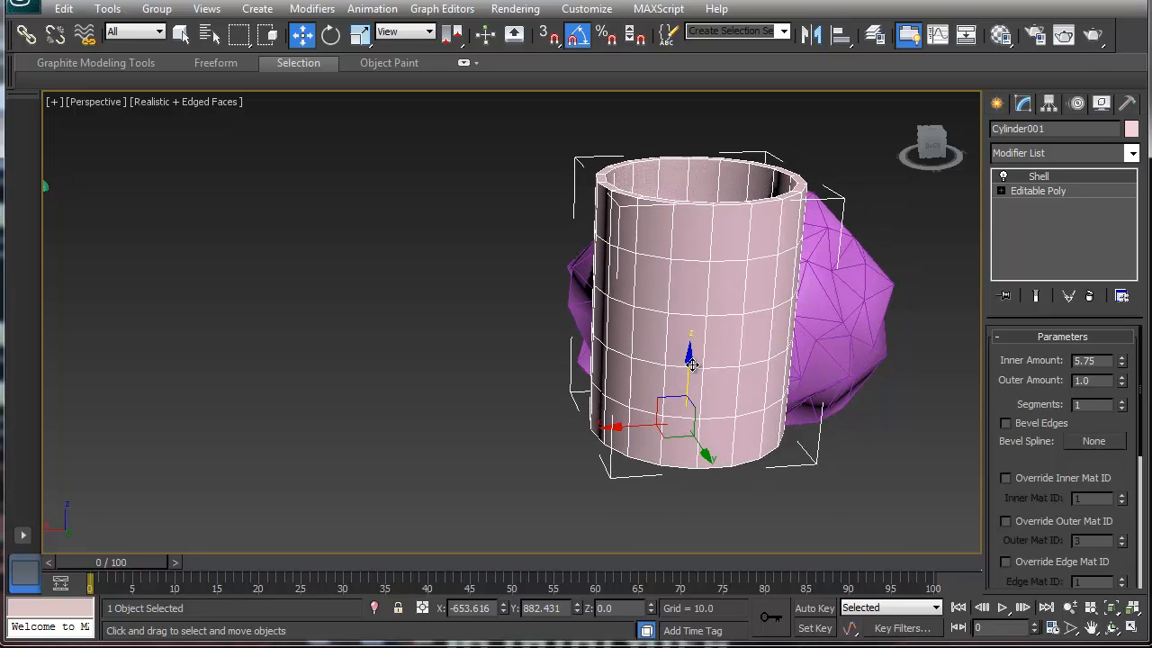
left_click(836, 376)
left_click(1132, 154)
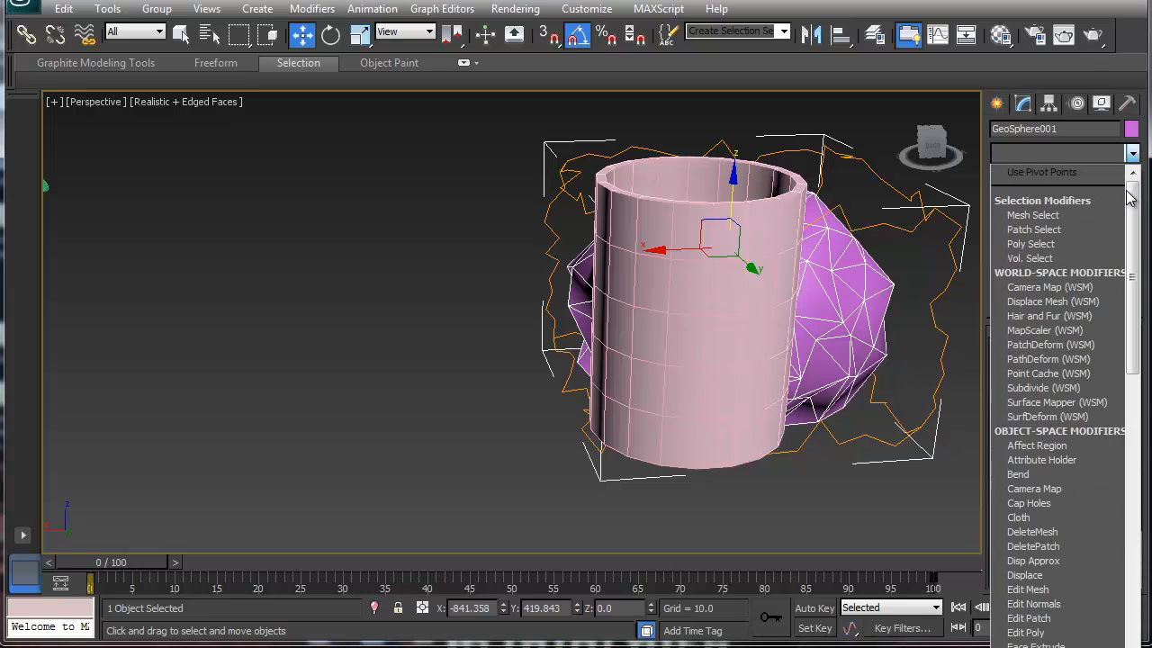
left_click_drag(1135, 202, 1137, 520)
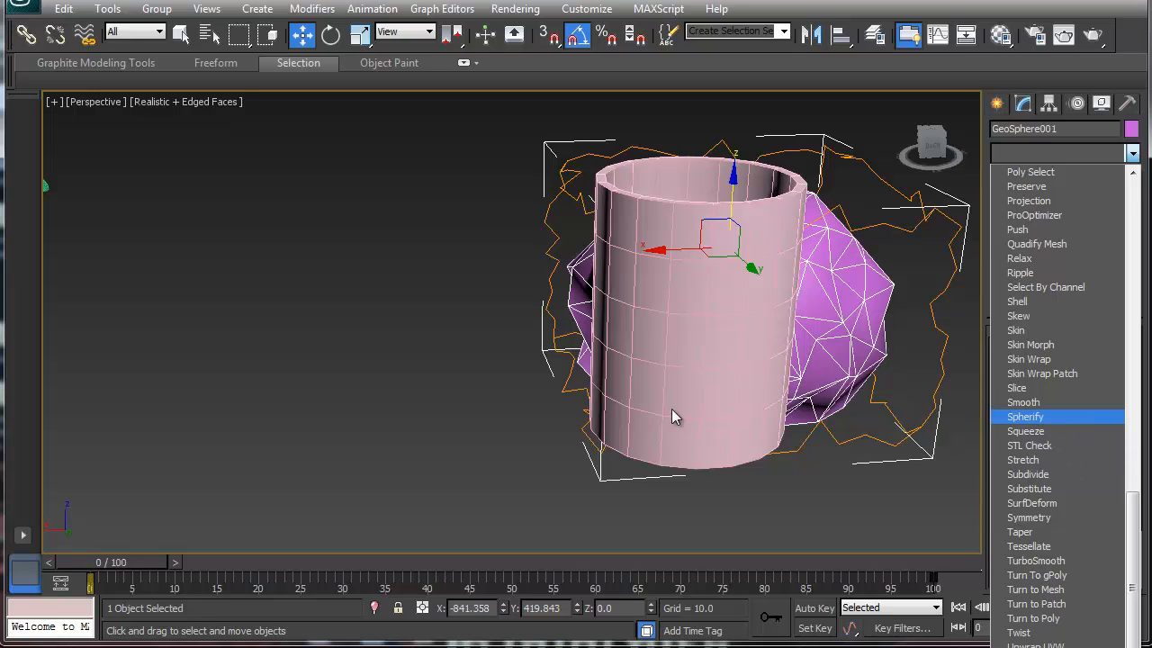
left_click(620, 392)
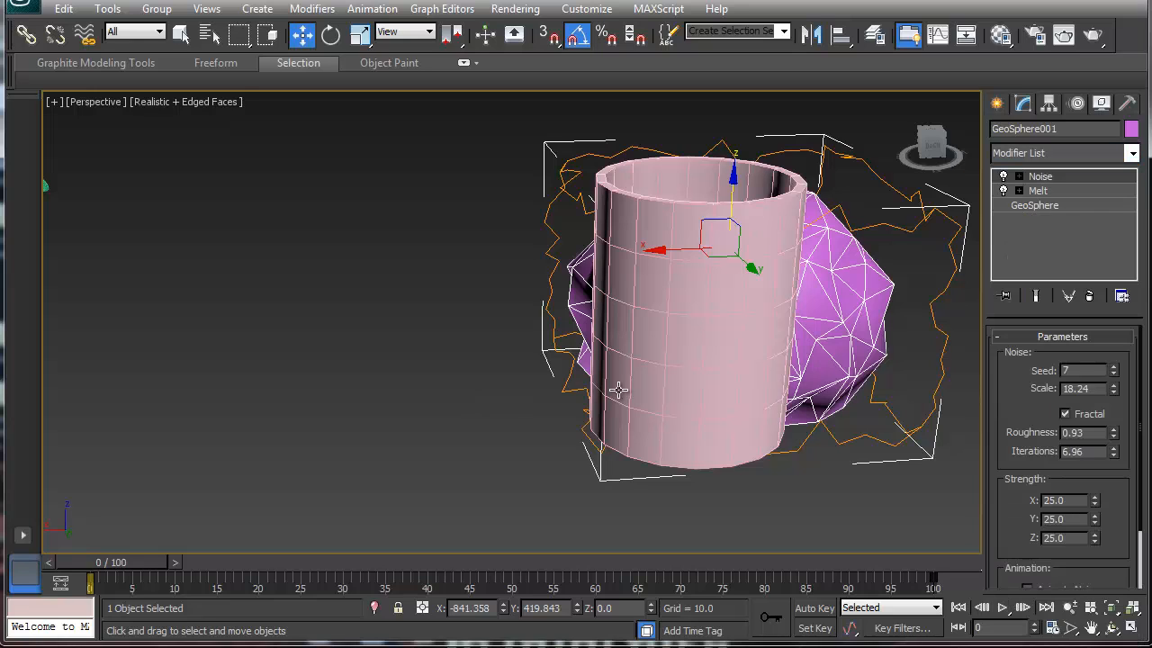
- Select the shelled cylinder and apply a Spherify modifier on top of its Shell modifier
left_click(1134, 157)
left_click_drag(1134, 191, 1131, 558)
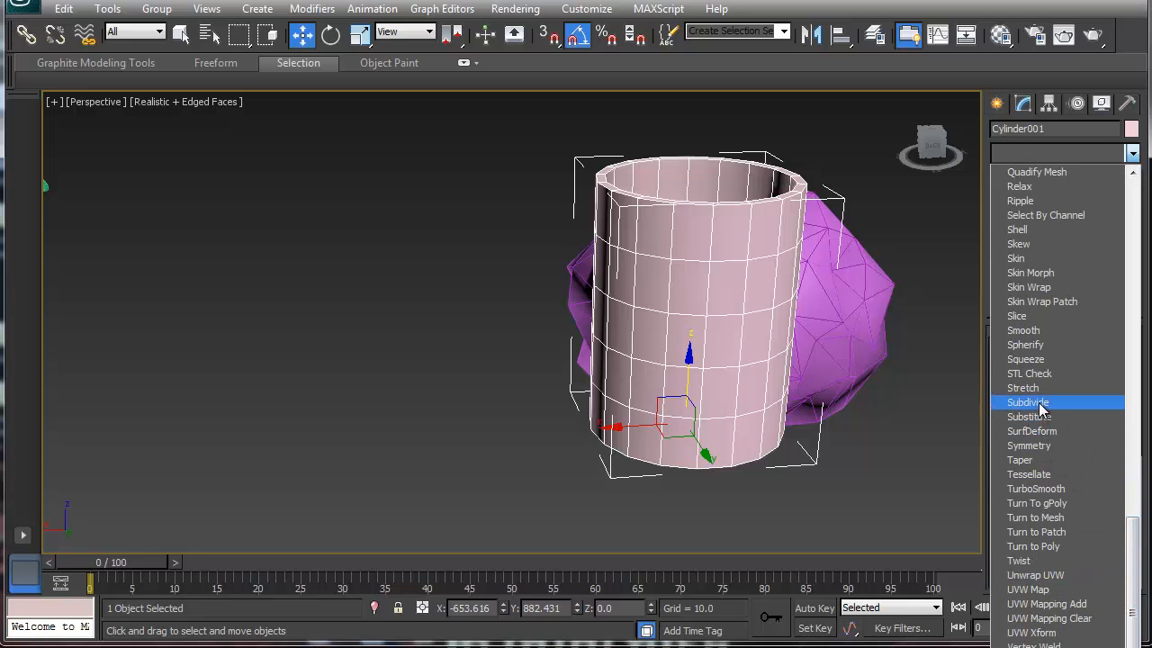
left_click(1026, 345)
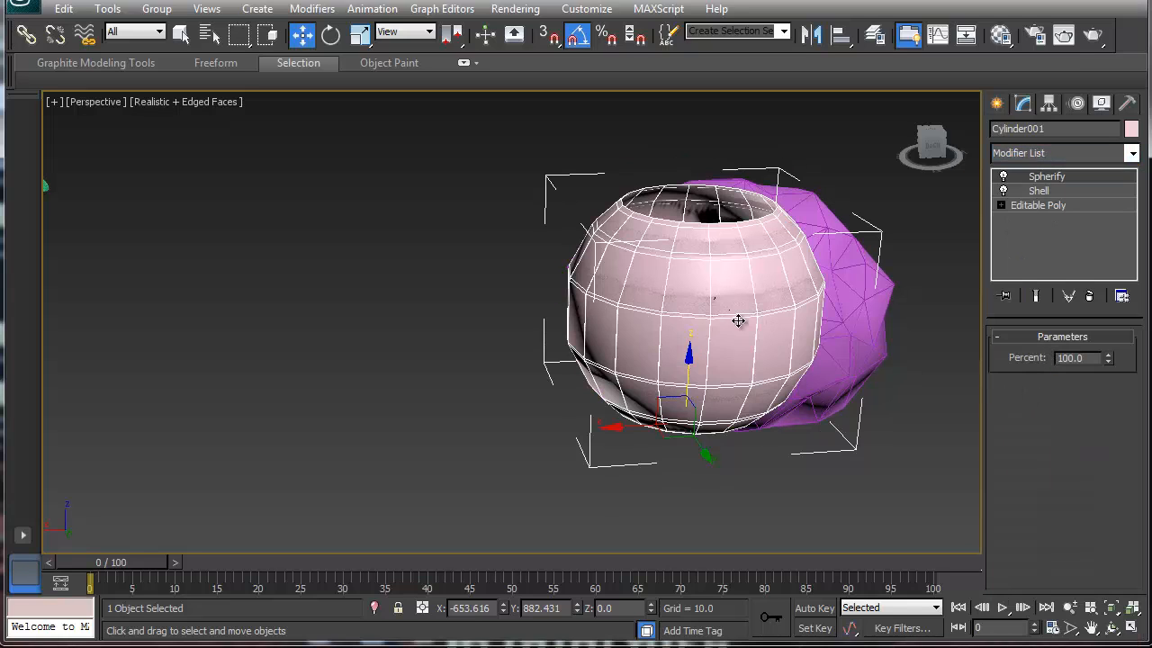
middle_click_drag(720, 311, 746, 298, "alt")
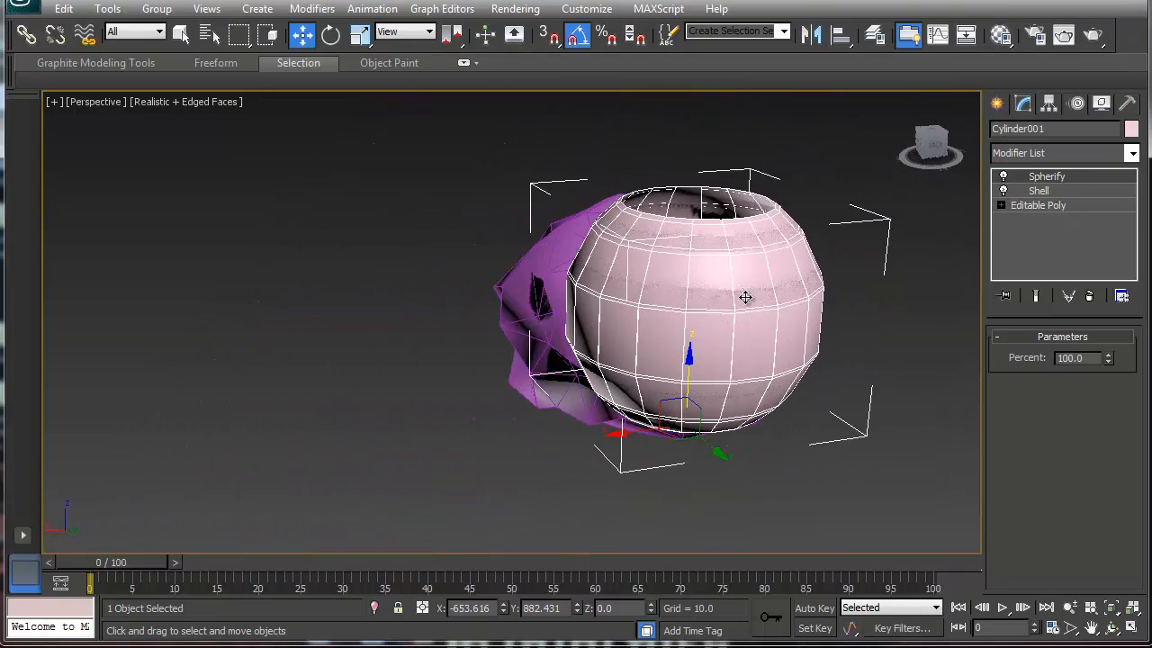
- Try a Ripple modifier with Amplitude 1 at 4.82 on the spherified cylinder and remove it from the stack
left_click(1133, 154)
left_click_drag(1135, 206, 1102, 460)
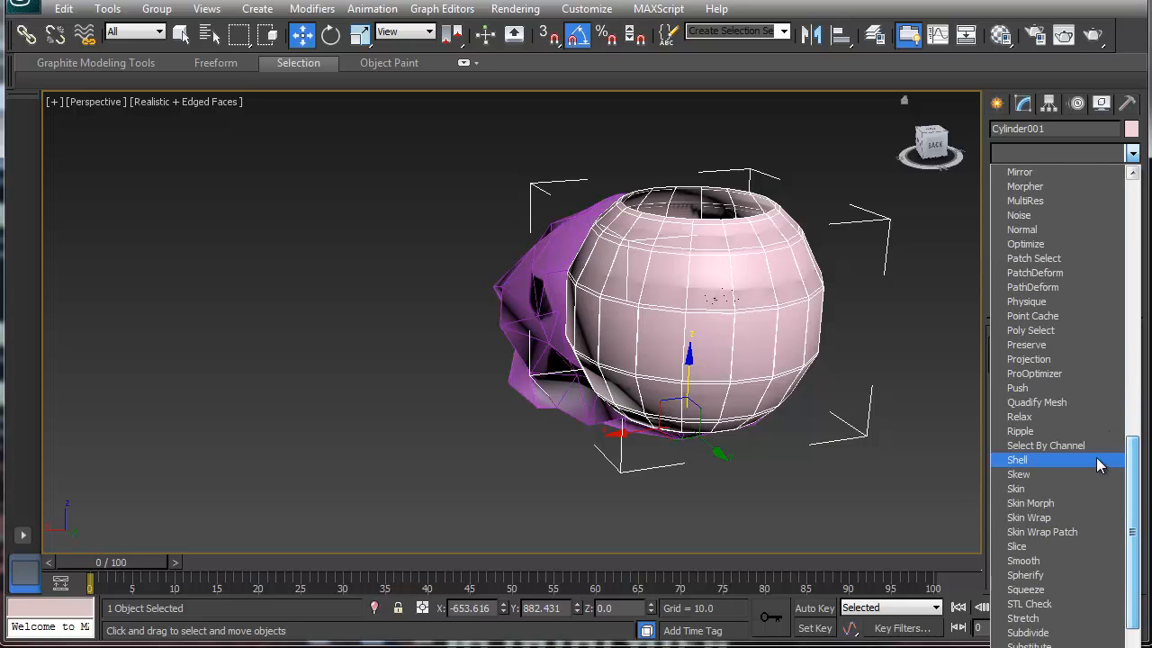
left_click(1017, 432)
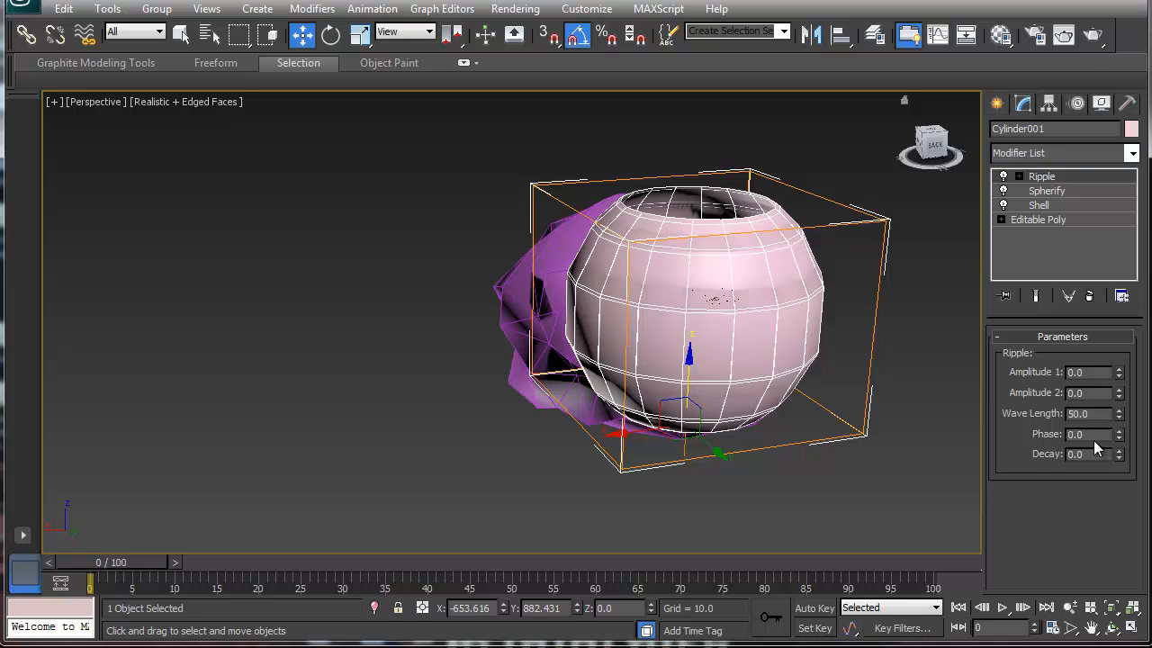
left_click_drag(1119, 374, 1121, 204)
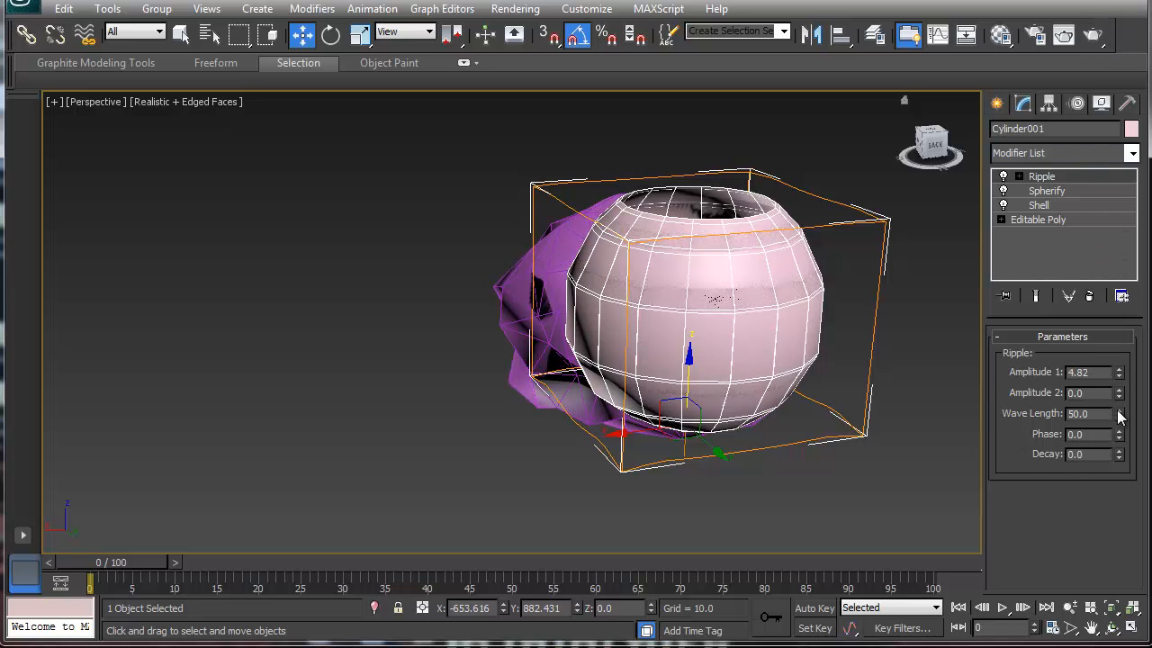
left_click(1064, 177)
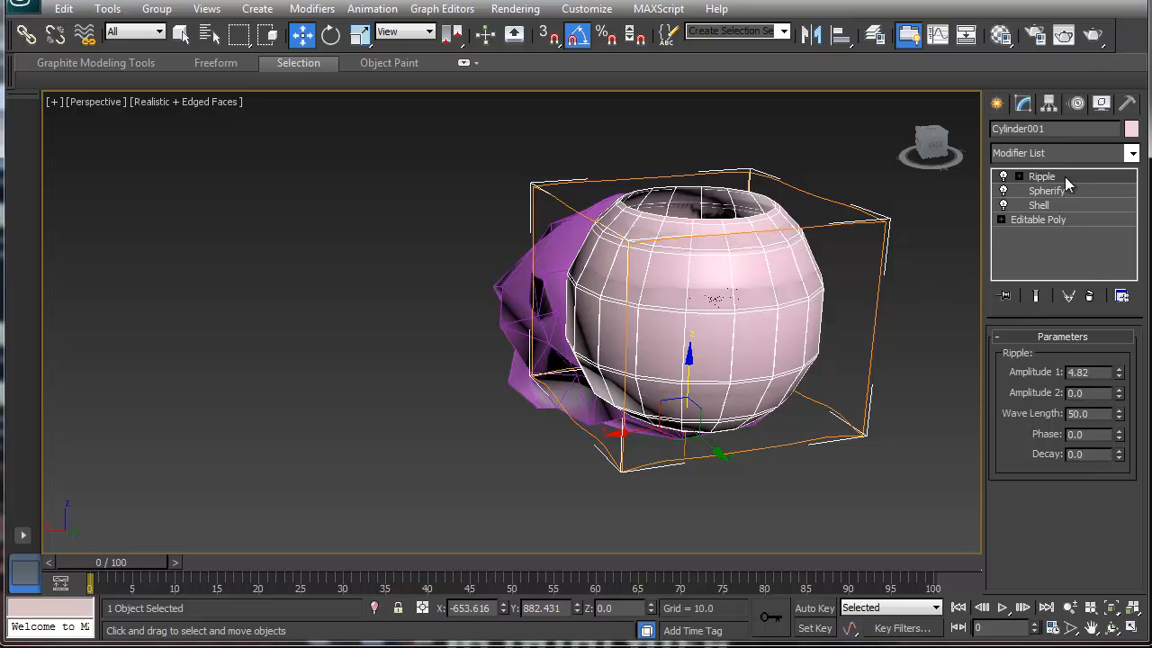
left_click(1089, 295)
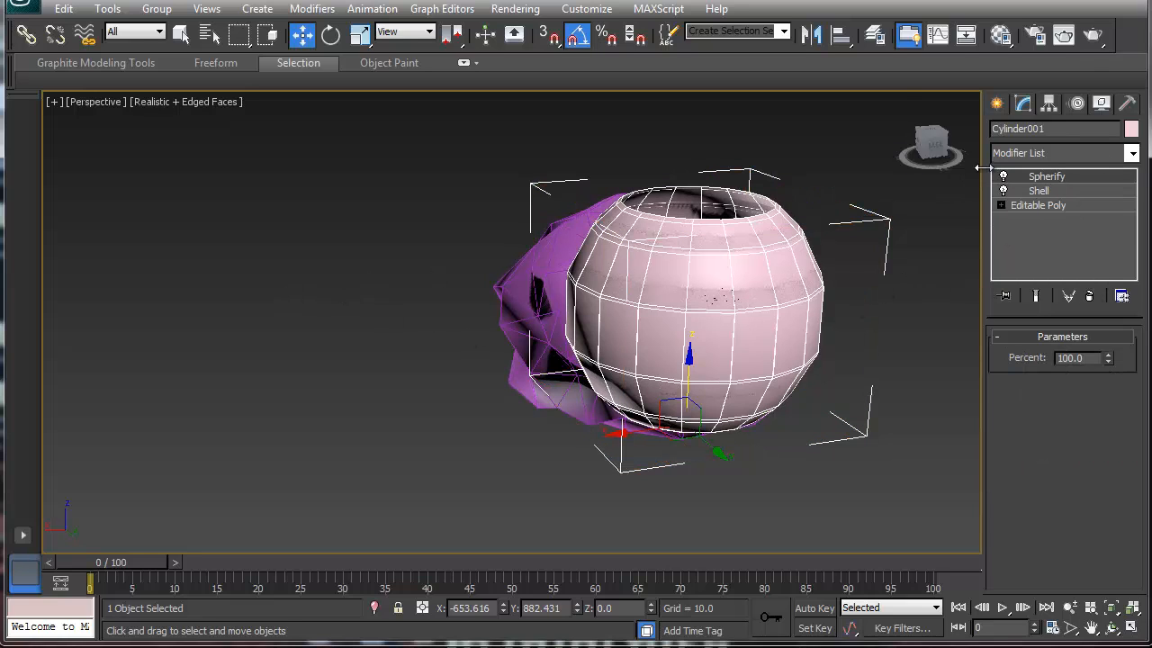
- Draw a plane about 309.5 long and 244.8 wide beside the geosphere and set its length and width segments to 100 each
left_click(996, 103)
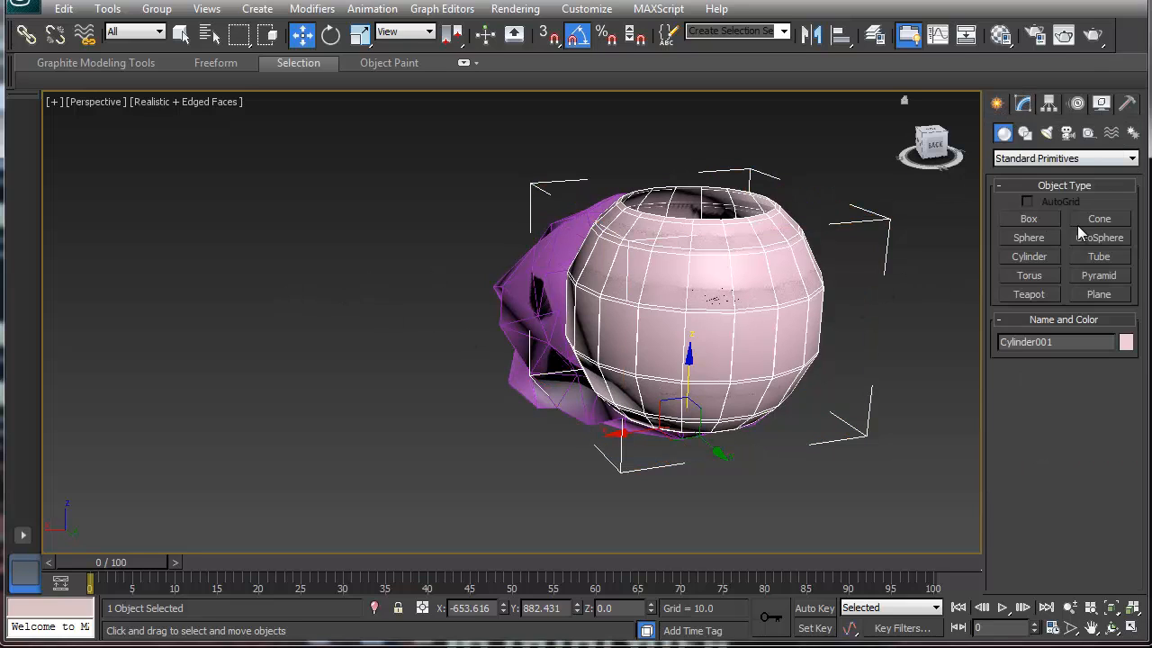
left_click(1098, 294)
left_click_drag(142, 356, 500, 463)
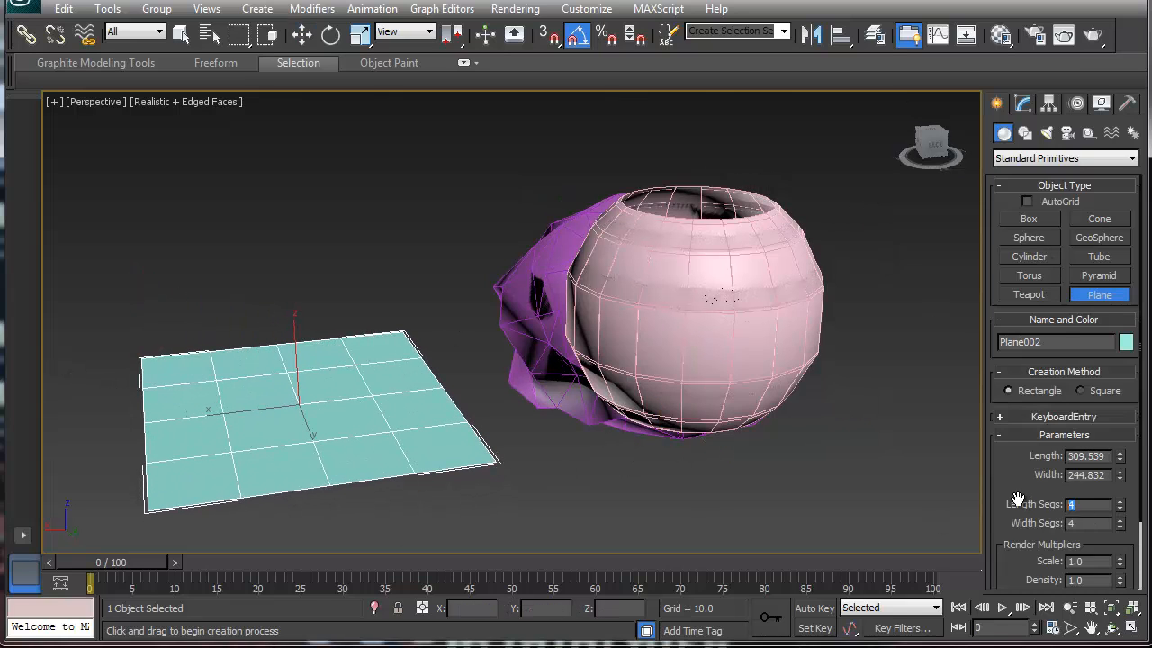
type("100")
key("Tab")
type("100")
key("Tab")
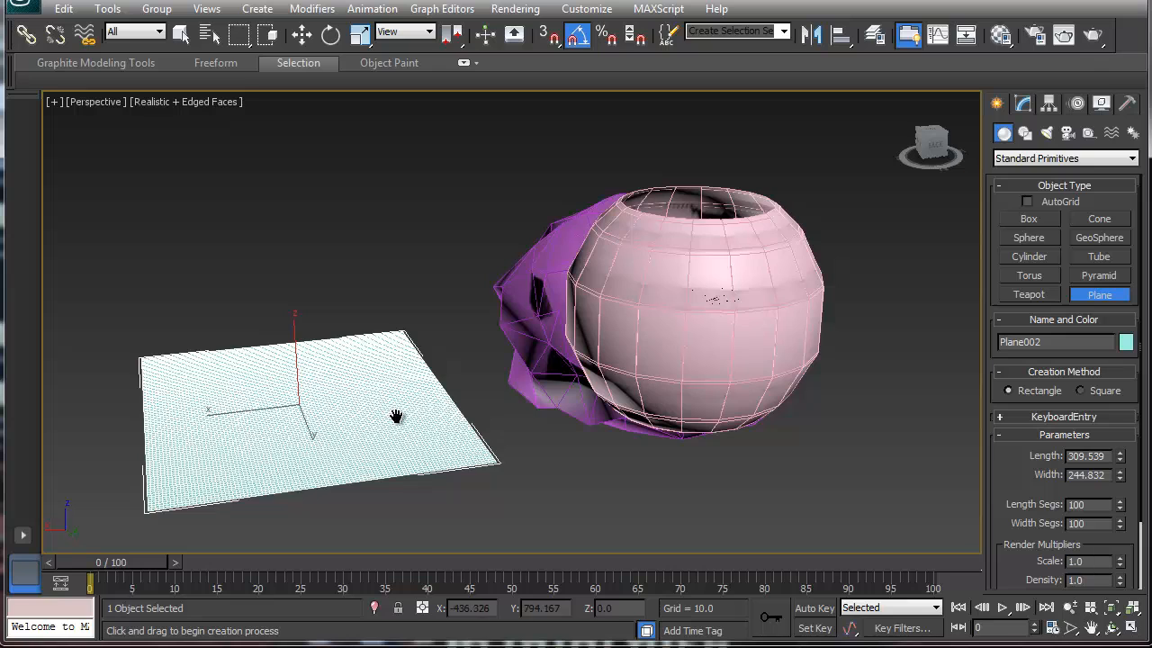
key("z")
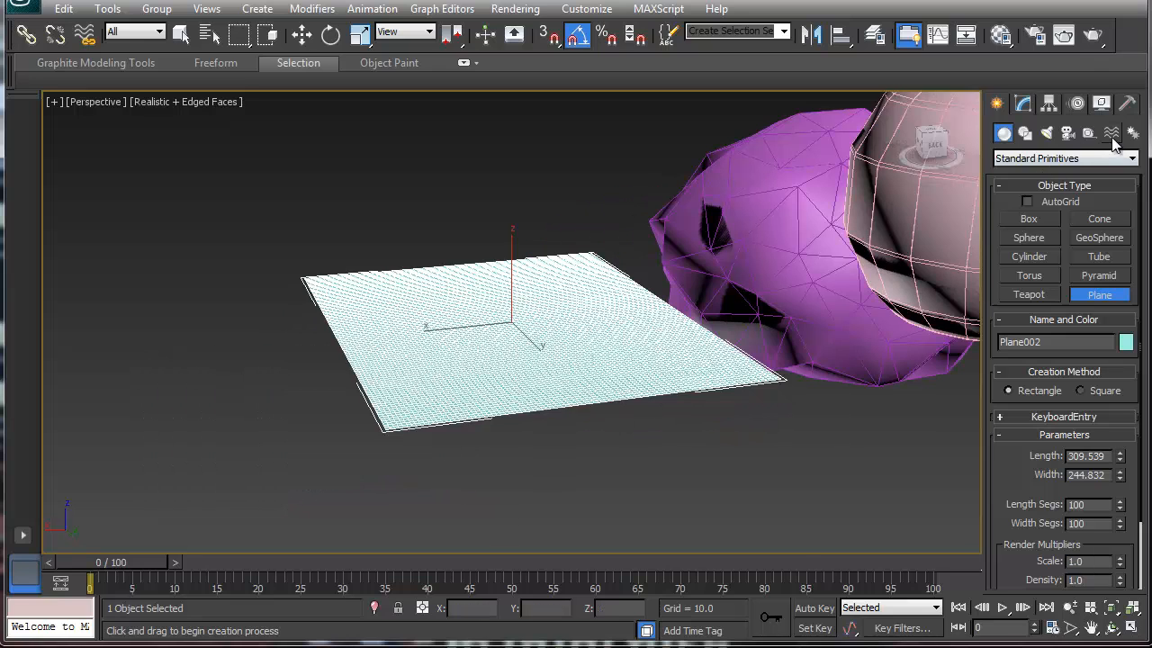
- Apply a Ripple modifier to the newly drawn 100-by-100-segment plane
left_click(1136, 162)
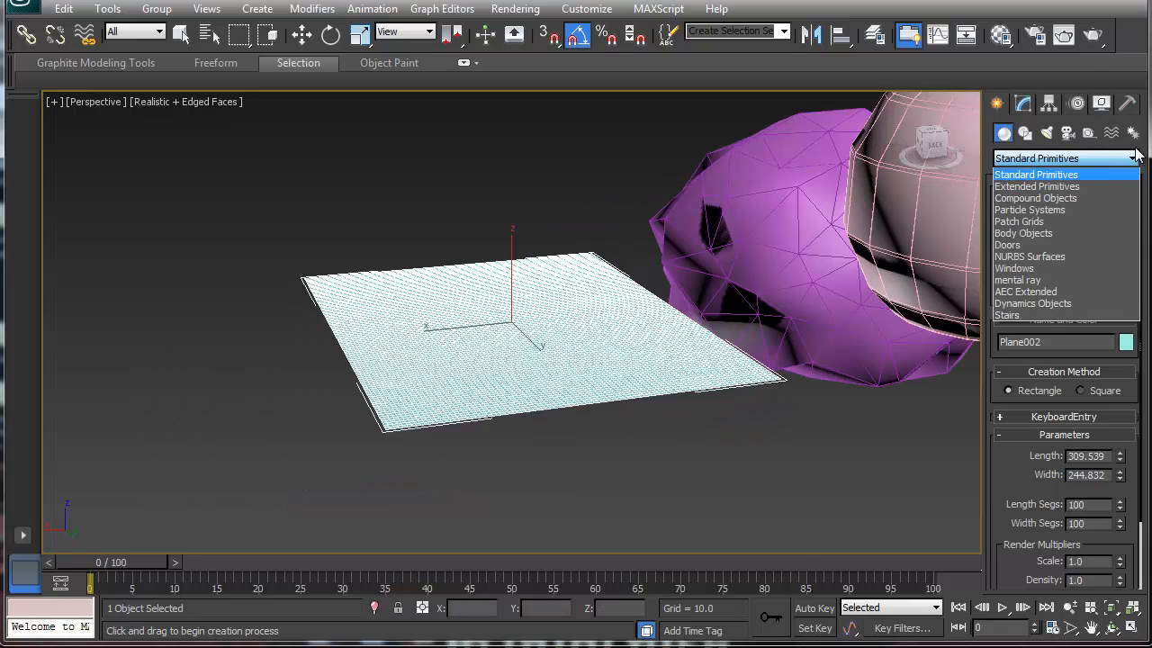
left_click(1022, 105)
left_click(1023, 104)
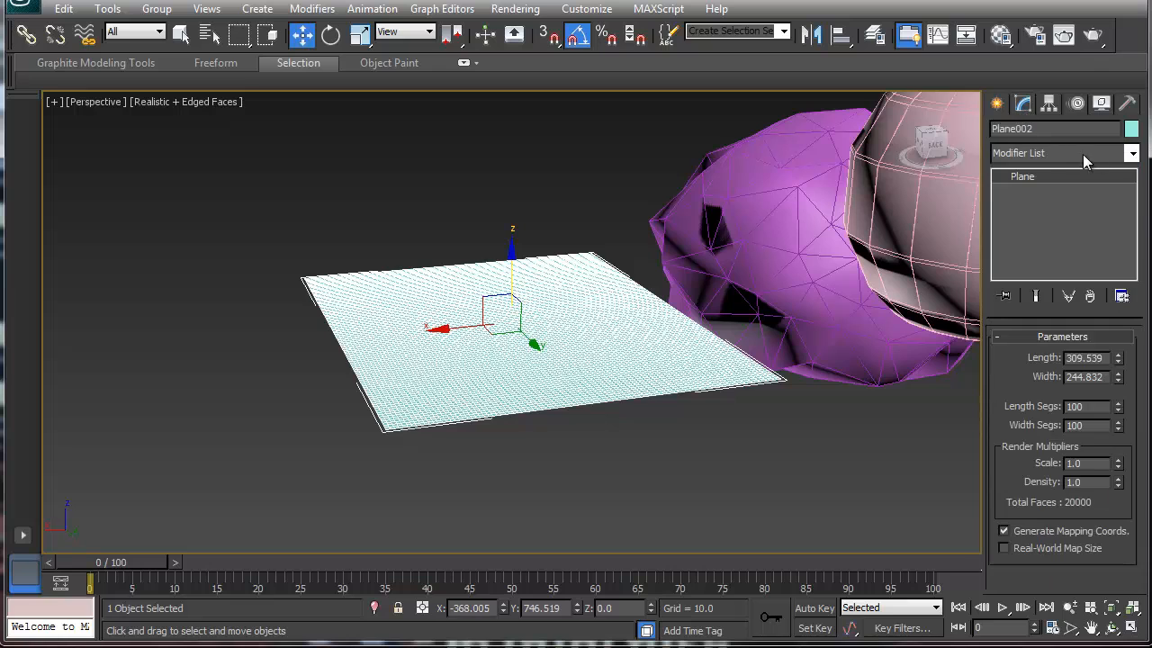
left_click(1131, 158)
left_click_drag(1133, 207, 1116, 474)
scroll(1113, 487, "down", 1)
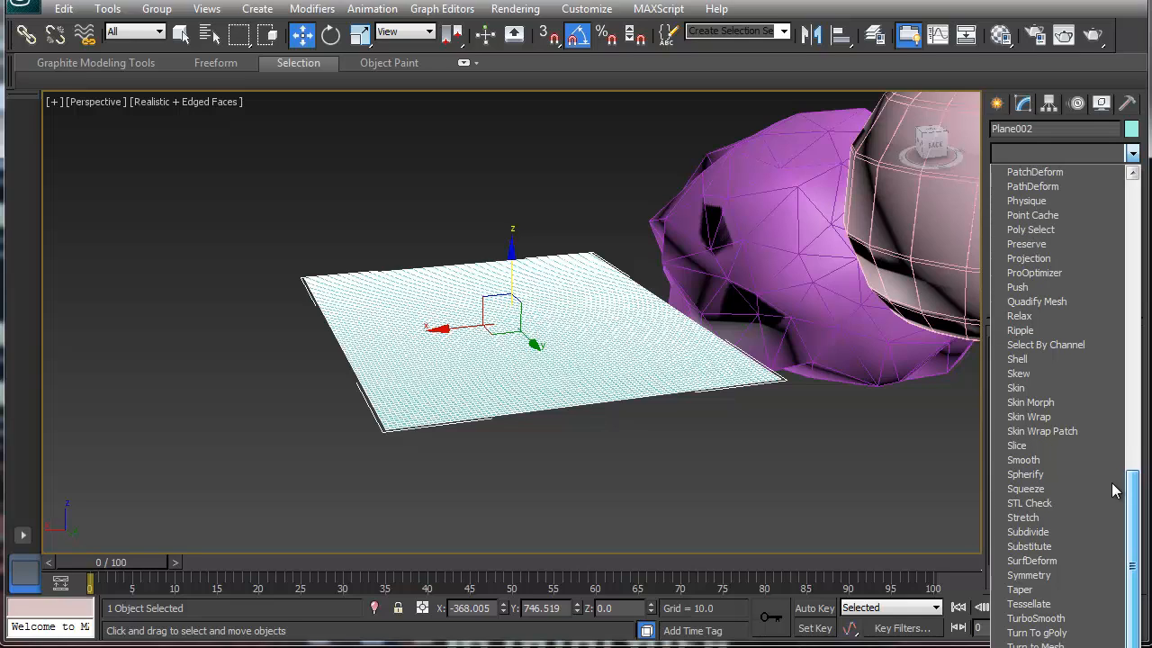
scroll(1113, 491, "down", 3)
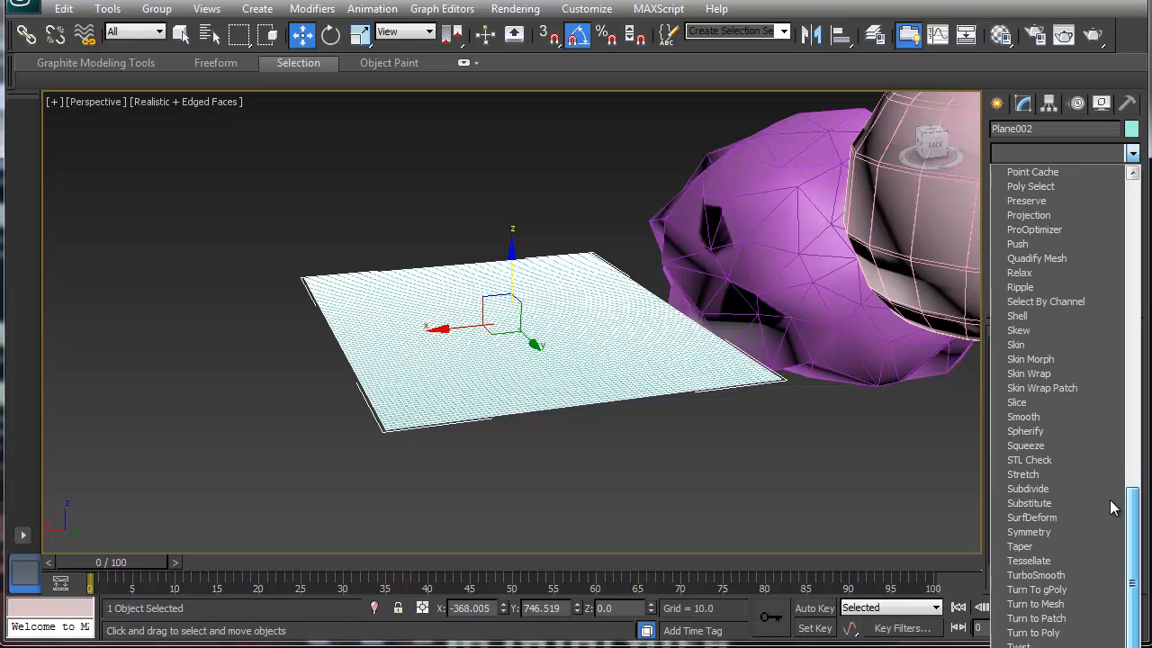
scroll(1110, 502, "down", 1)
scroll(1108, 506, "down", 3)
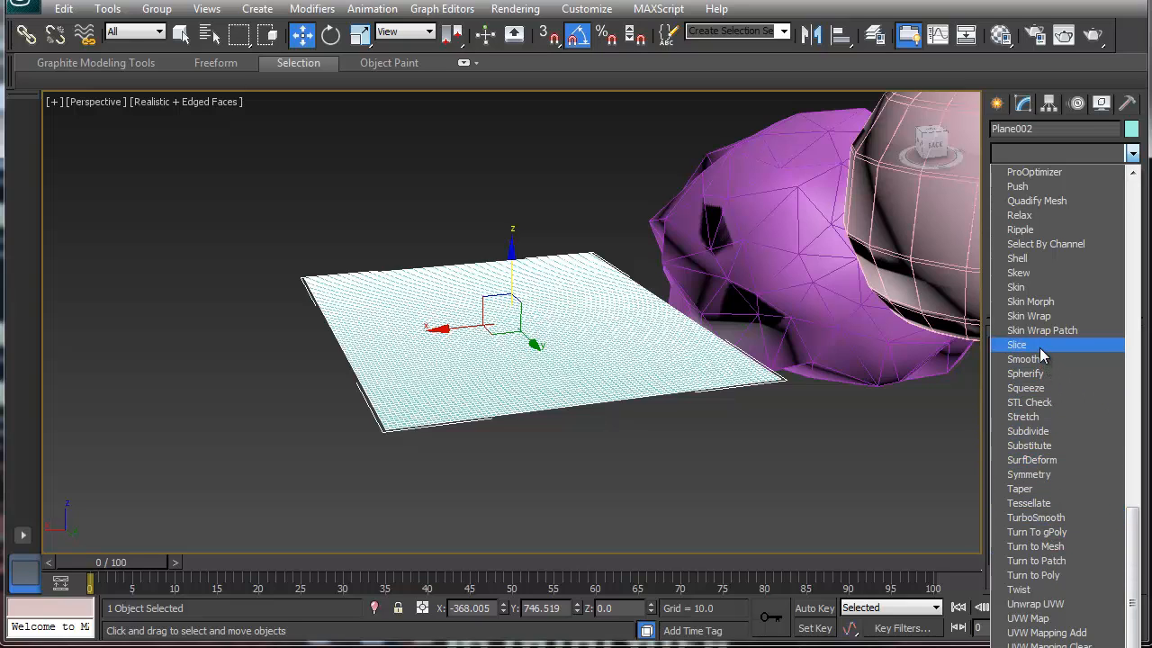
left_click(1026, 229)
- Set the plane's Ripple modifier to Amplitude 1 of 6.27, Amplitude 2 of 7.49 and Wave Length of 158
left_click_drag(1118, 376, 1118, 340)
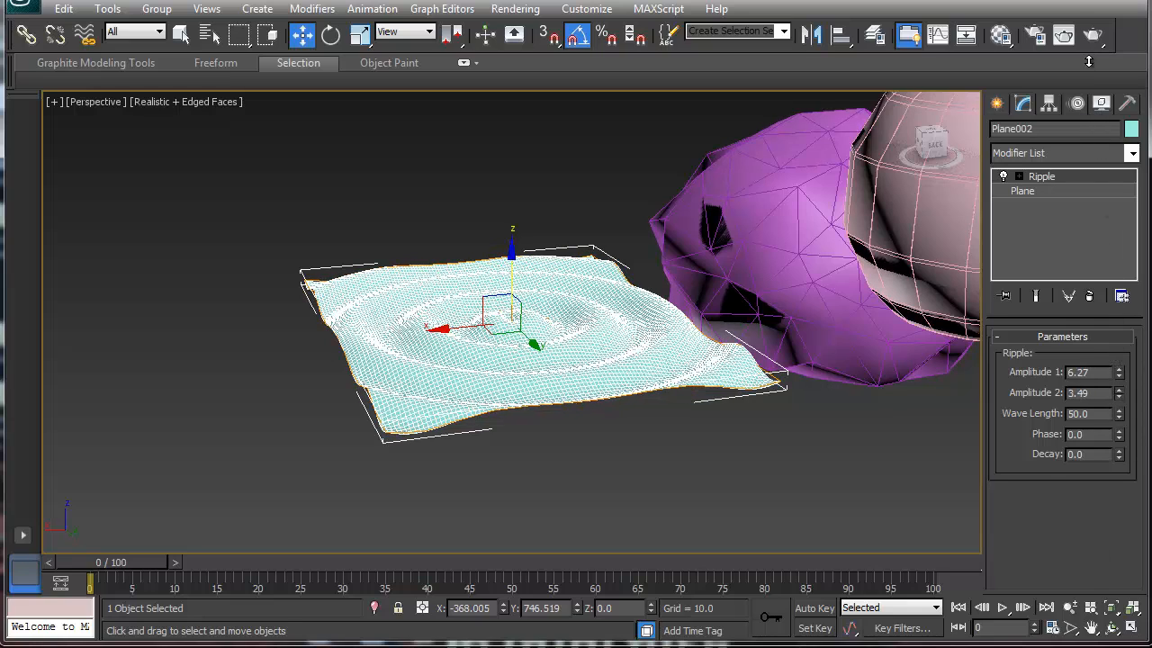
left_click_drag(1118, 393, 1104, 235)
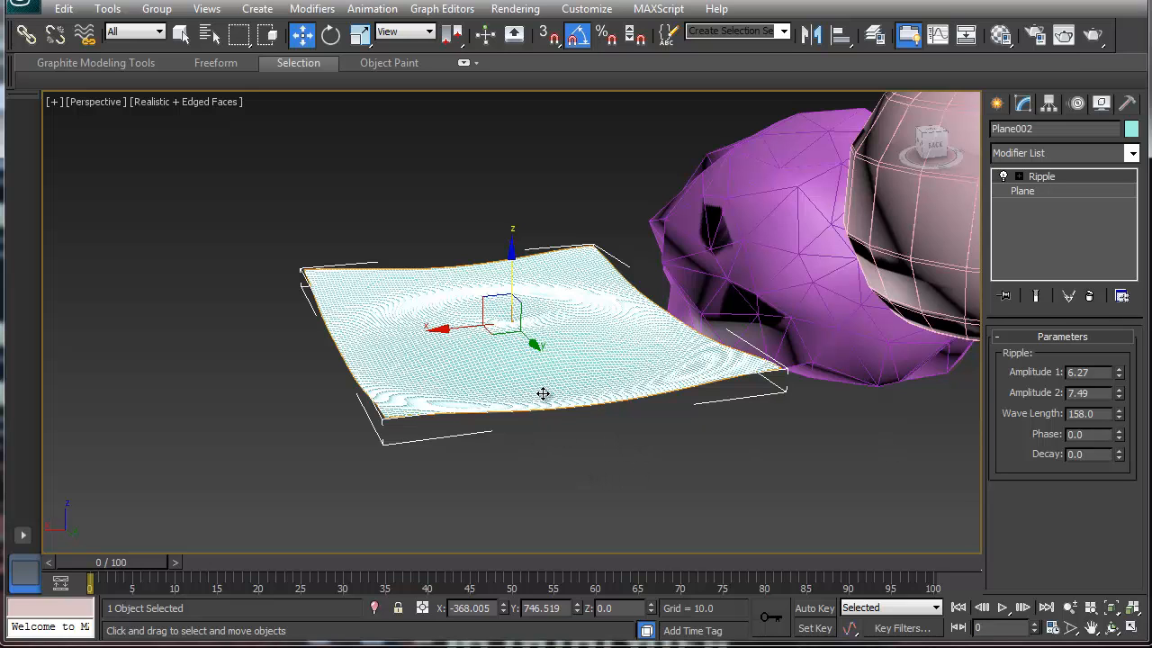
middle_click_drag(543, 394, 407, 428)
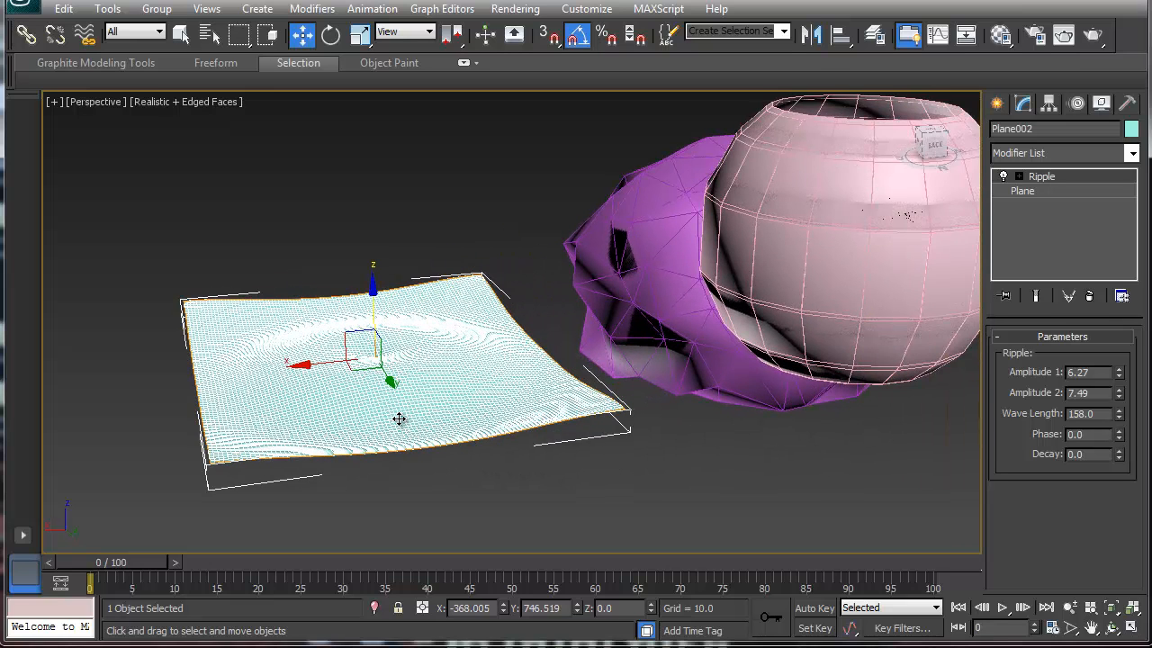
- Hide the mesh edges and set the plane's Ripple to Amplitude 1 15.424, Amplitude 2 3.371 and Wave Length 55.3
key("F4")
left_click_drag(1120, 372, 1055, 239)
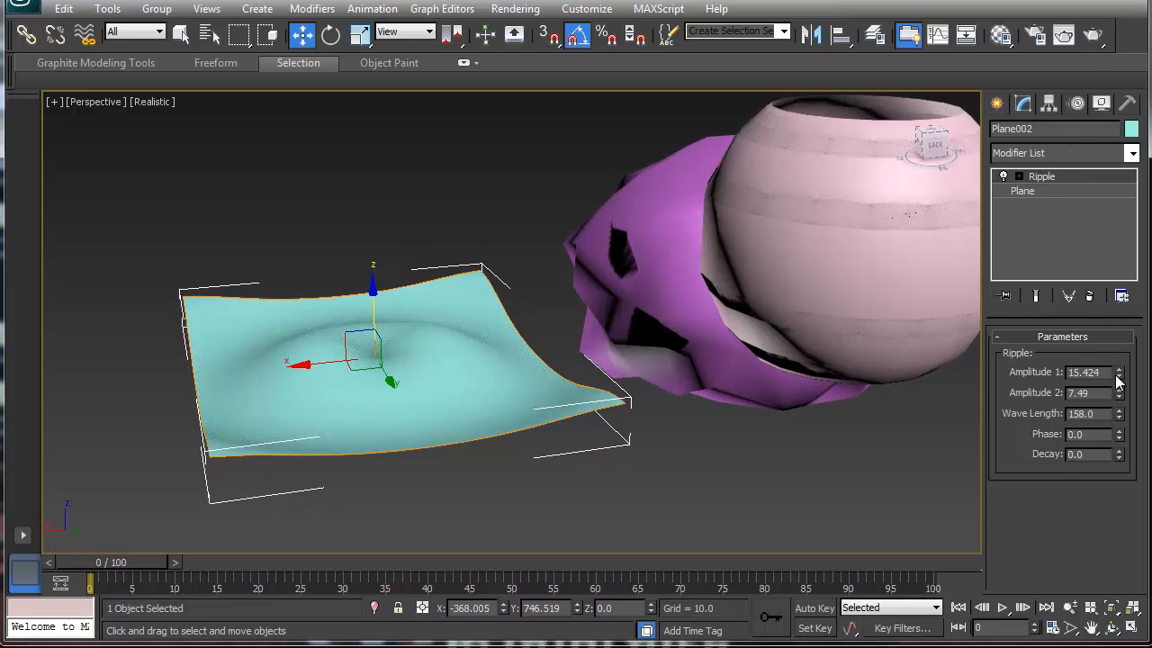
left_click_drag(1119, 397, 1118, 486)
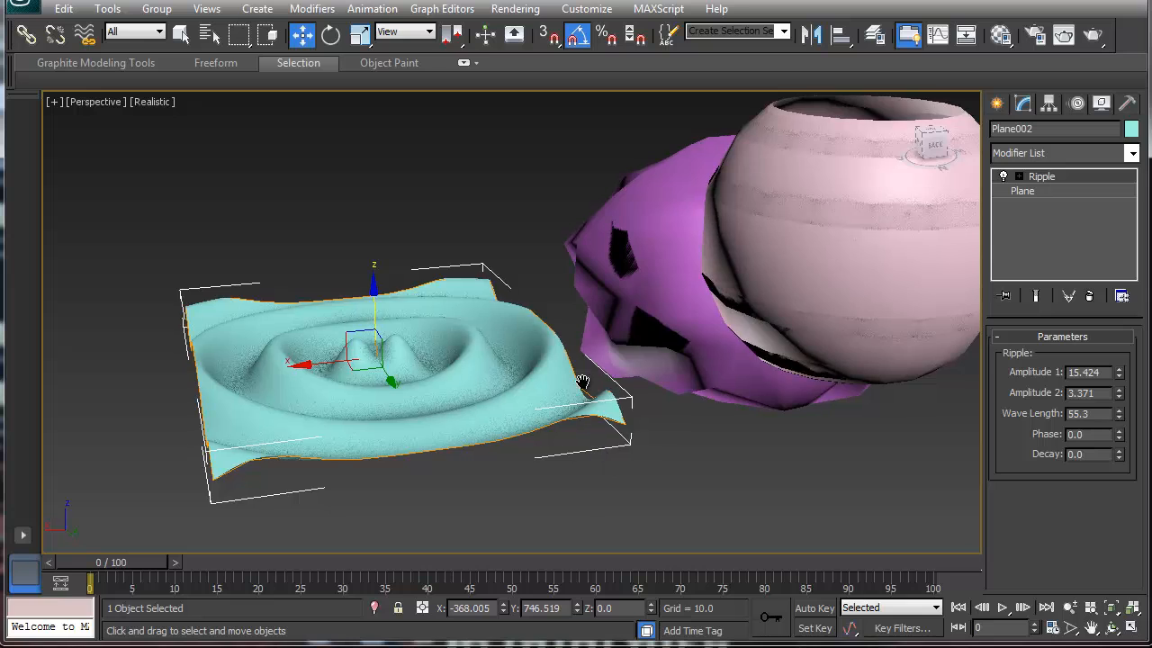
- Add a Twist modifier to the spherified cylinder with an Angle of 102 about Z and display the mesh edges
middle_click_drag(599, 454, 352, 418, "alt")
left_click(610, 278)
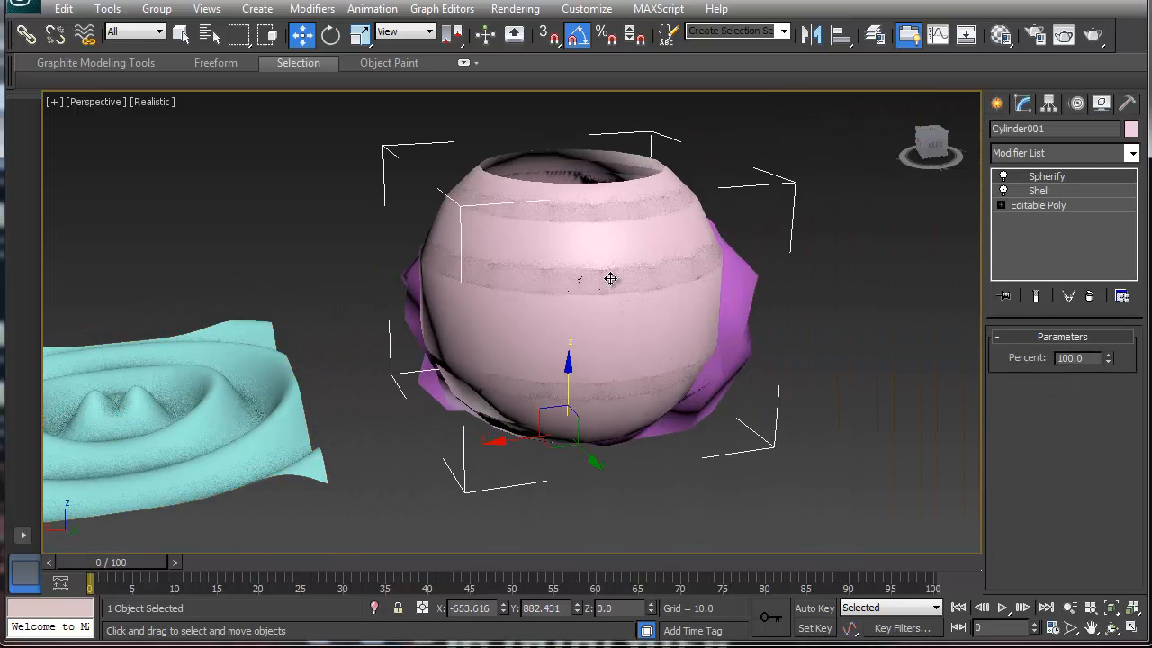
left_click(1133, 154)
left_click_drag(1136, 207, 1108, 525)
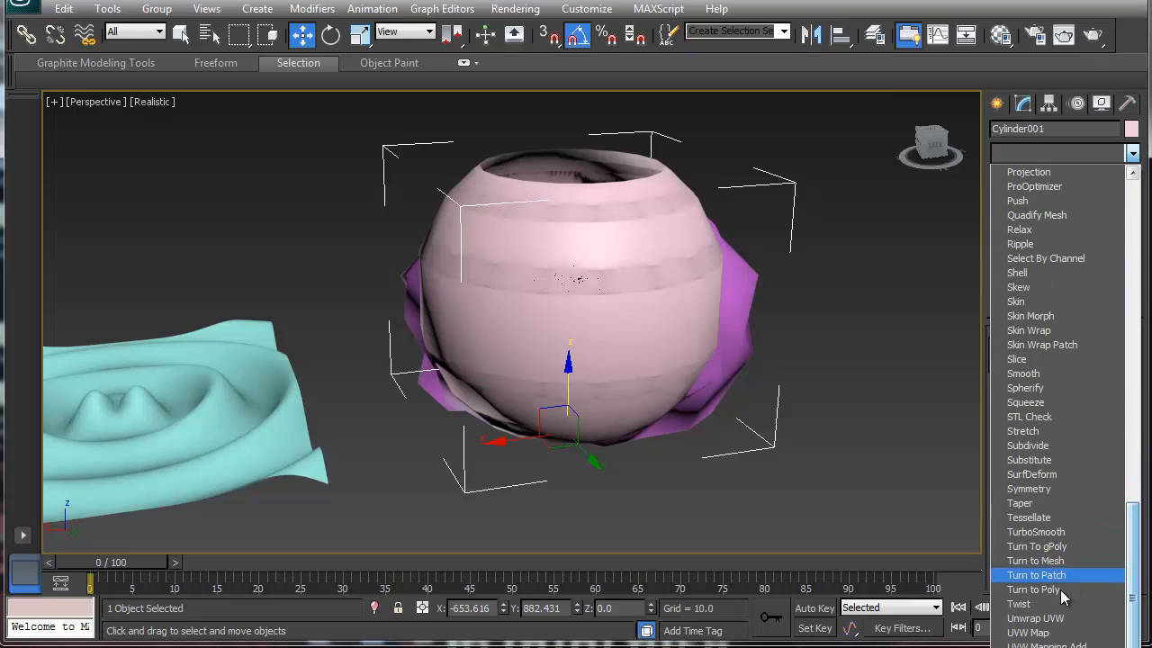
left_click(1020, 604)
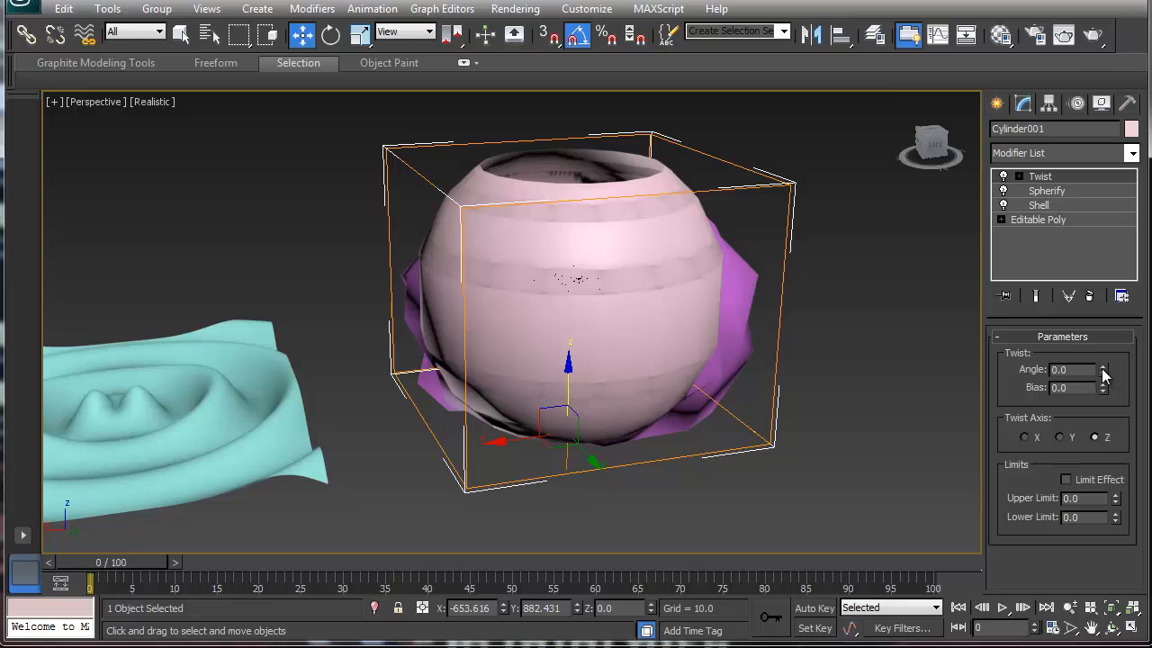
left_click_drag(1105, 374, 1091, 185)
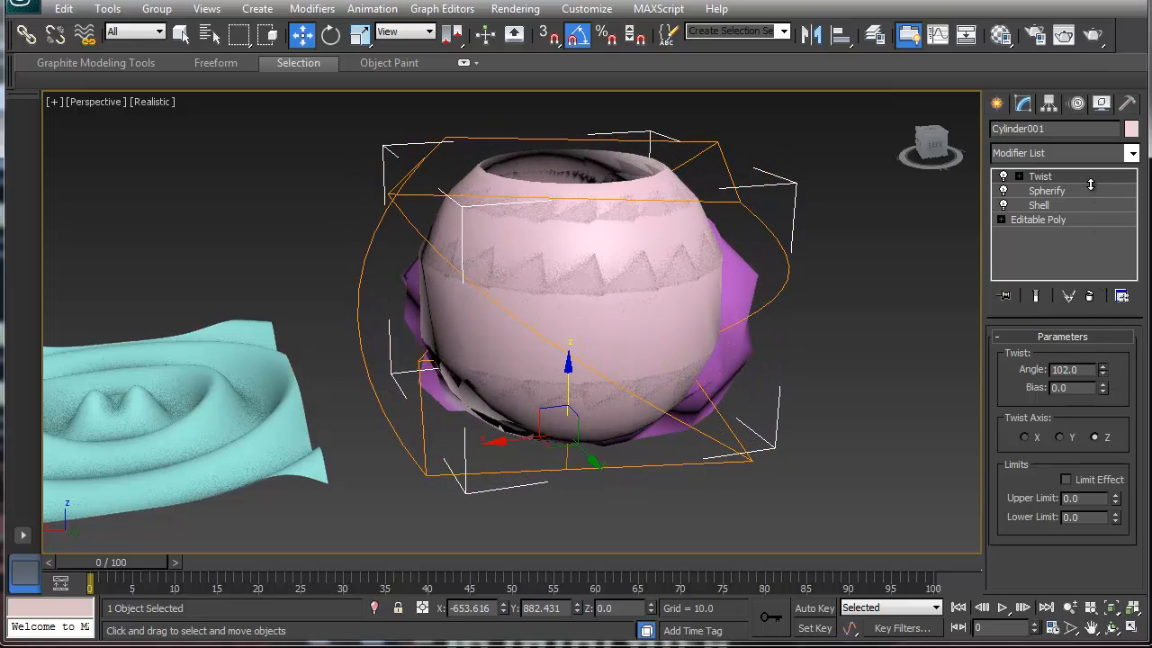
key("F4")
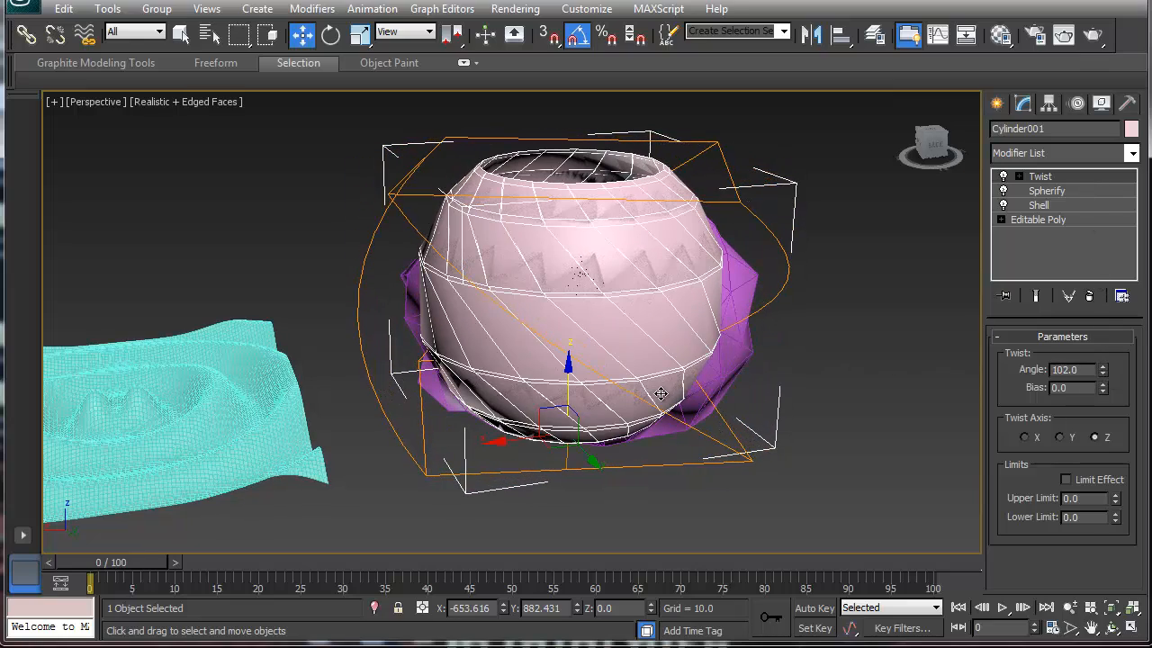
middle_click_drag(661, 393, 446, 405, "alt")
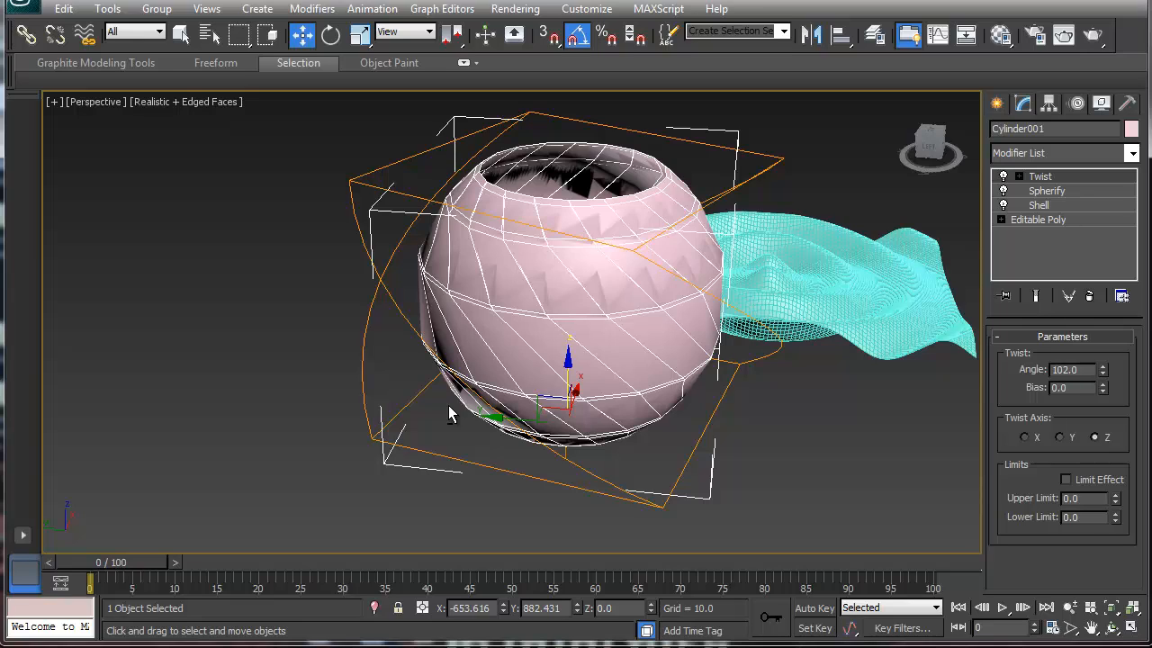
- Collapse the cylinder's entire modifier stack into an editable mesh and deselect it
right_click(1035, 209)
left_click(1103, 369)
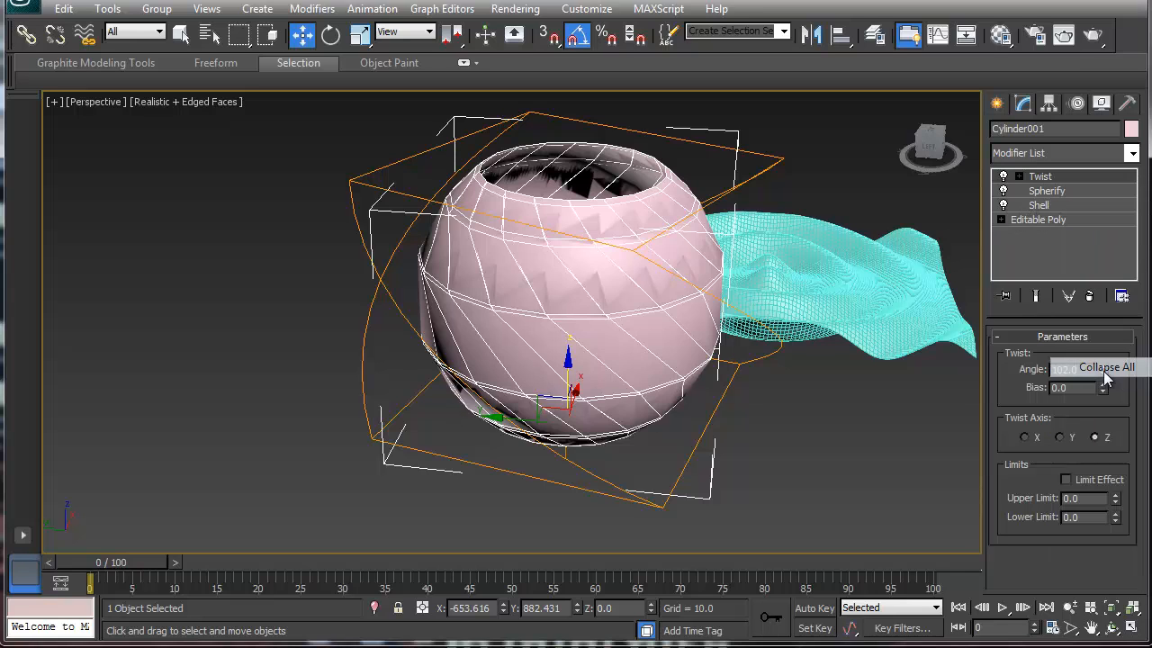
left_click(670, 377)
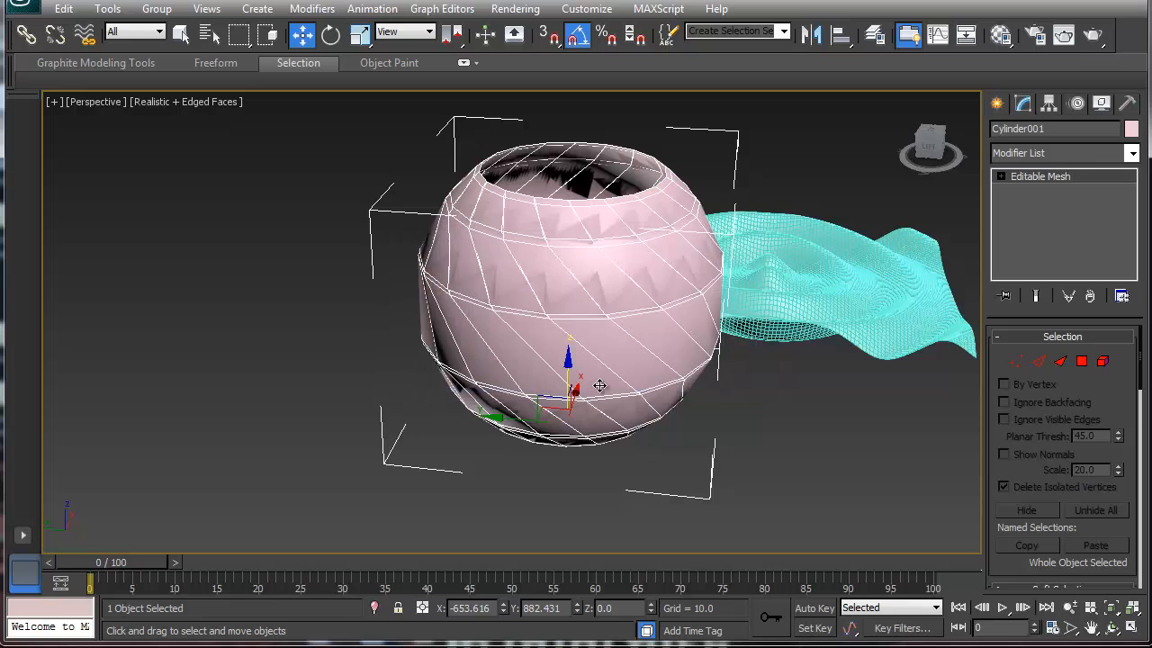
left_click(764, 441)
middle_click_drag(578, 369, 653, 373, "alt")
scroll(653, 372, "down", 5)
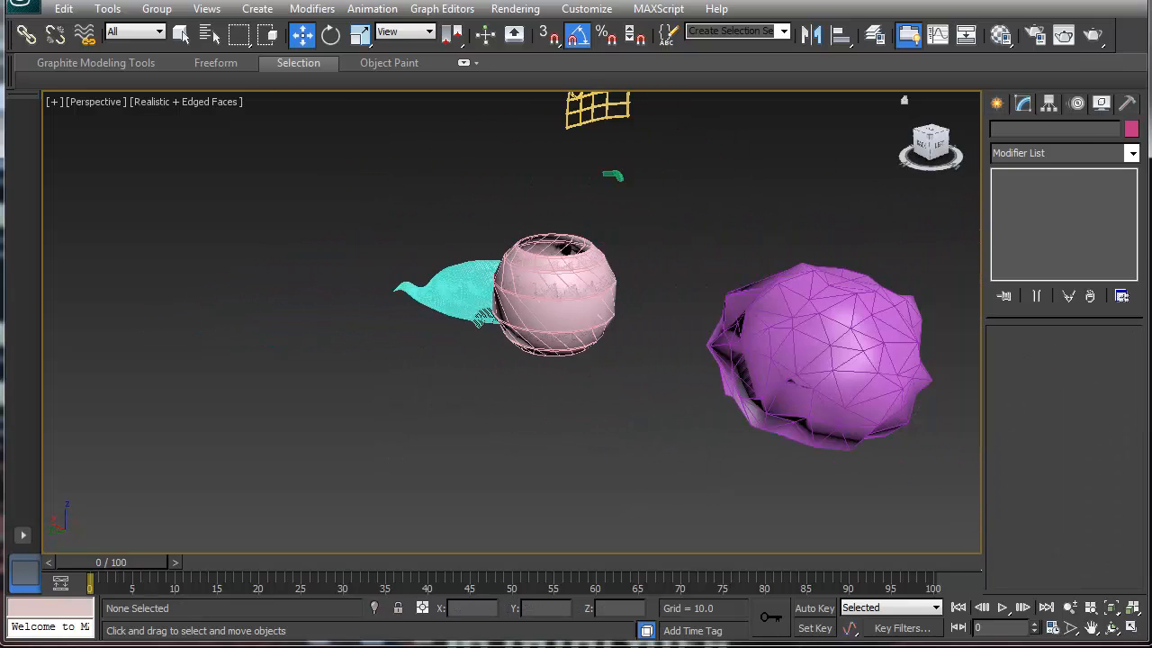